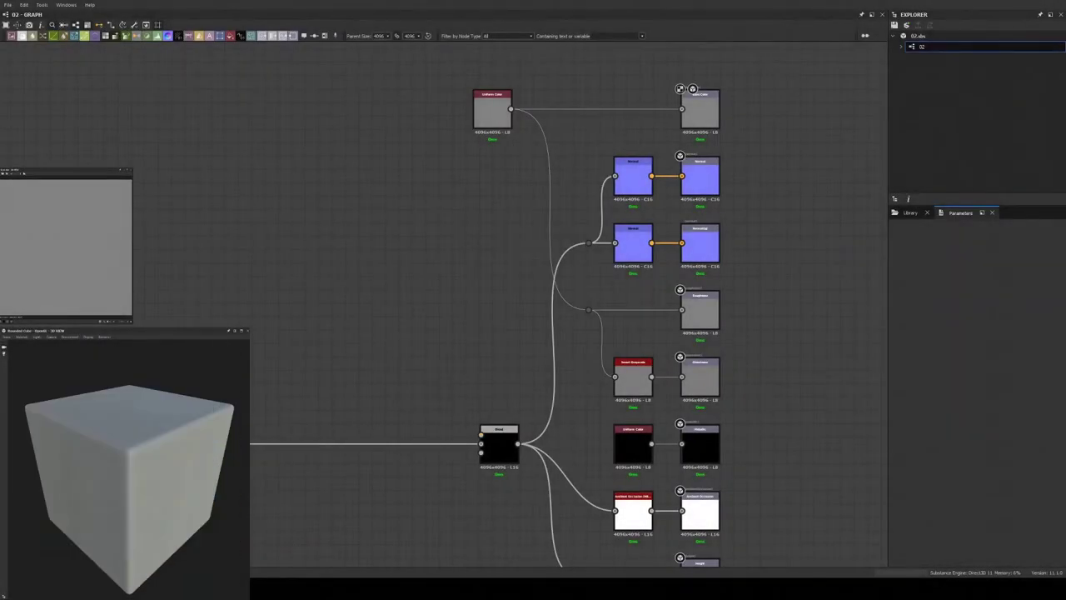
# - Zoom out and back in to bring the Shape node and its long output link into view
pyautogui.scroll(-3, 566, 333)
pyautogui.scroll(5, 456, 335)
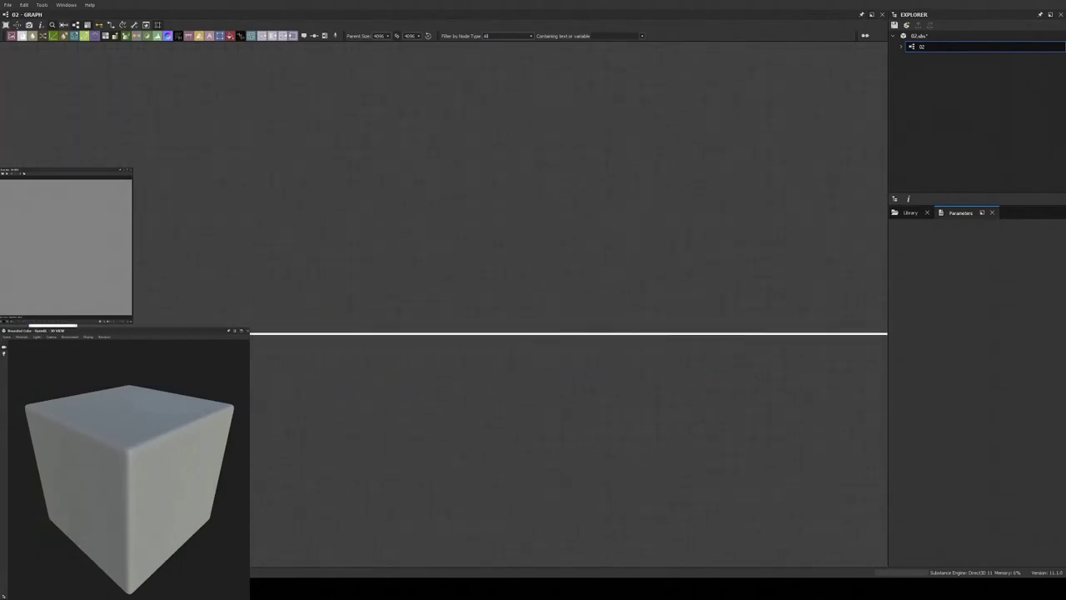
# - Add a Stripes node with fewer stripes and turn it vertical with a Transformation 2D
pyautogui.click(454, 264)
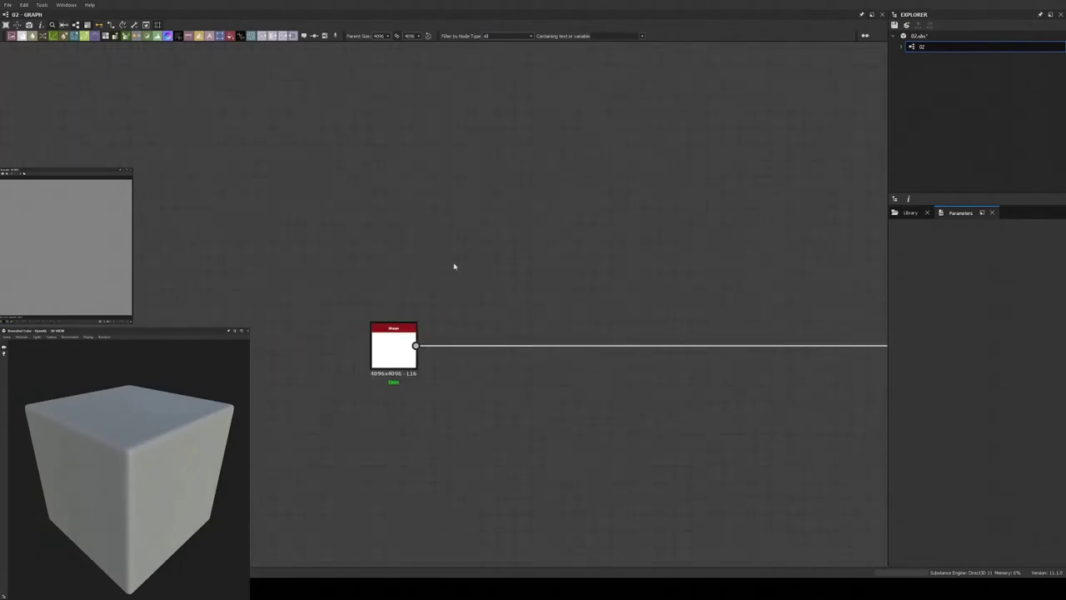
pyautogui.hotkey('ctrl', 'v')
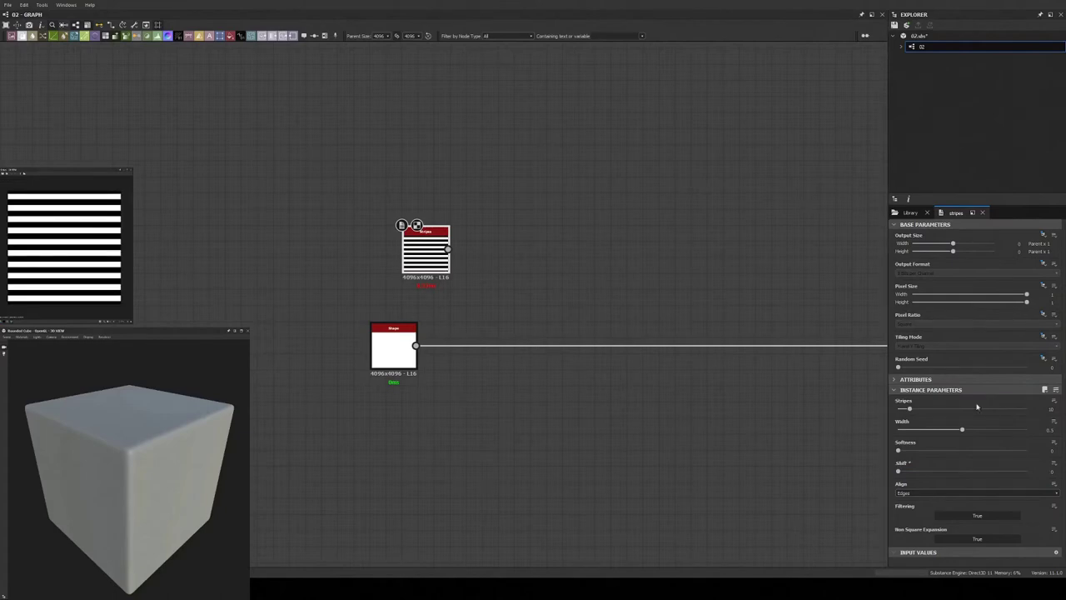
pyautogui.moveTo(909, 408); pyautogui.dragTo(903, 408)
pyautogui.scroll(-1, 962, 429)
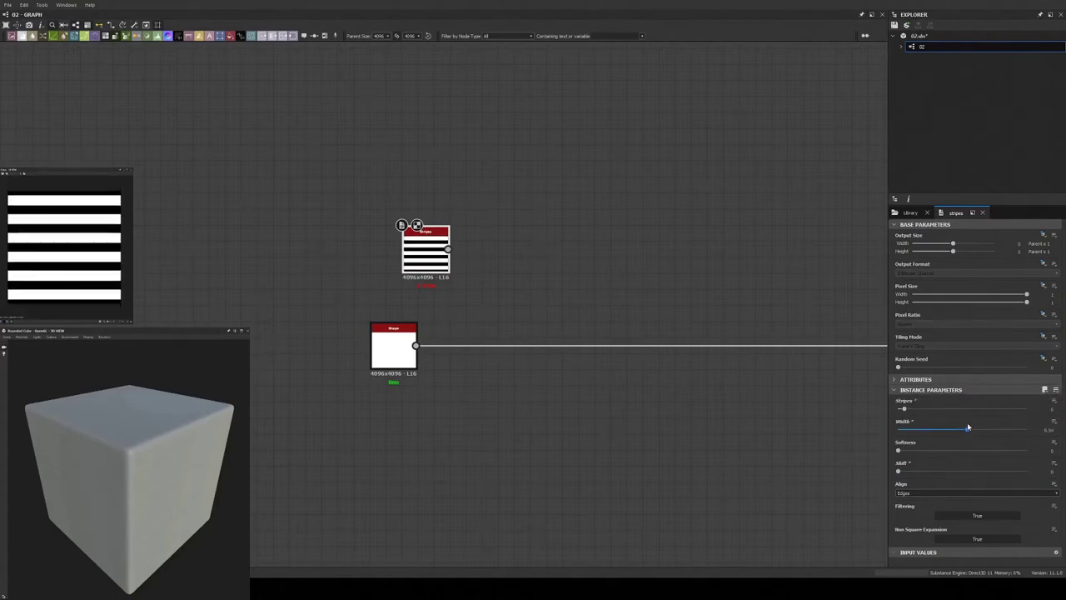
pyautogui.scroll(-1, 916, 493)
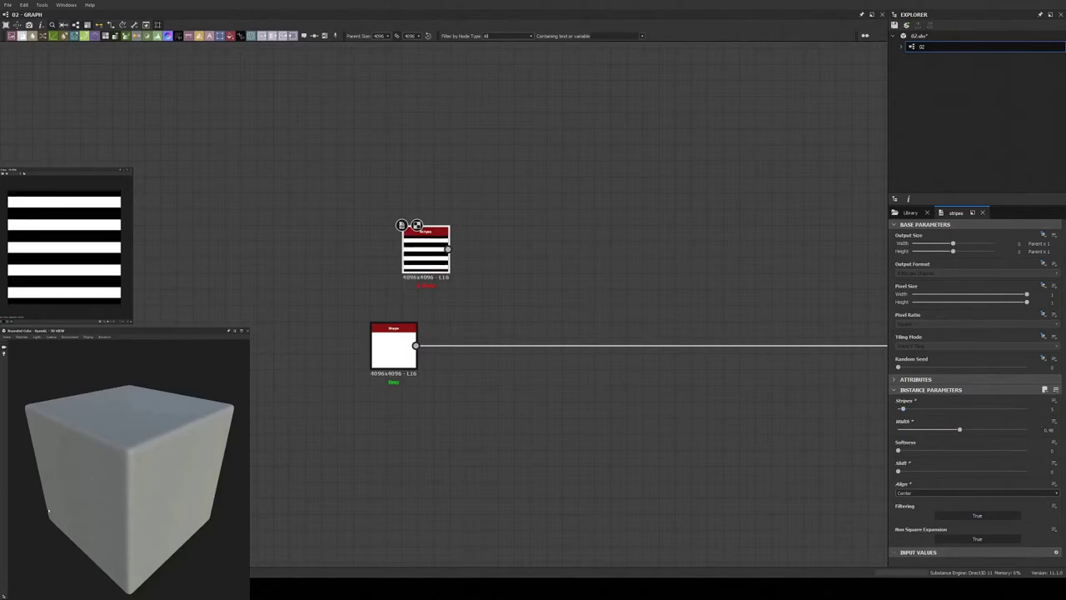
pyautogui.moveTo(426, 250); pyautogui.dragTo(287, 196)
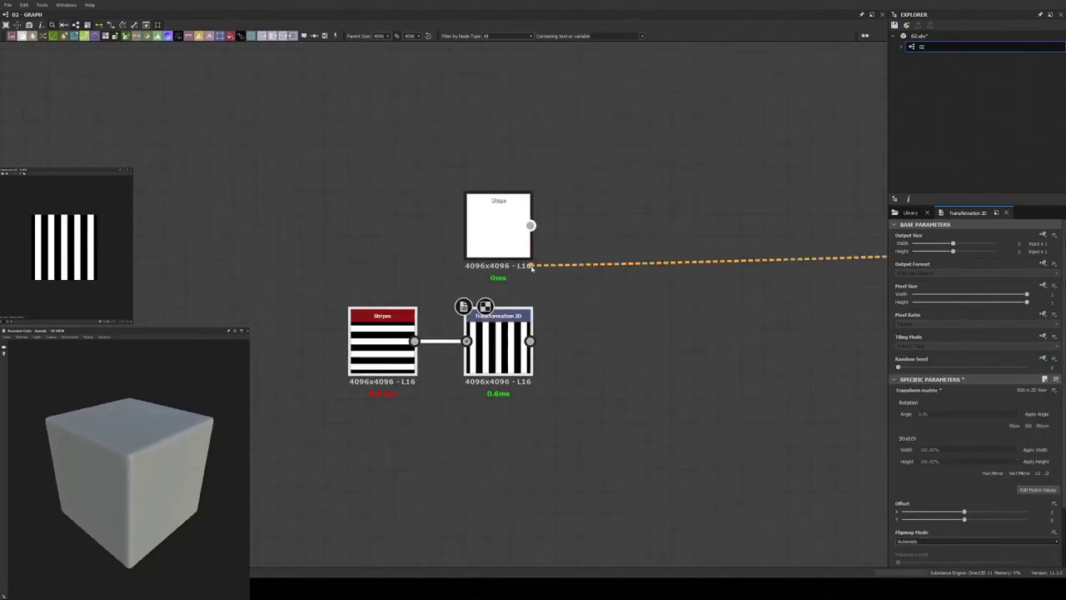
# - Chain an Edge Detect after the Transformation 2D and place a Crystal 1 noise on the left
pyautogui.click(505, 250)
pyautogui.moveTo(491, 227); pyautogui.dragTo(495, 212)
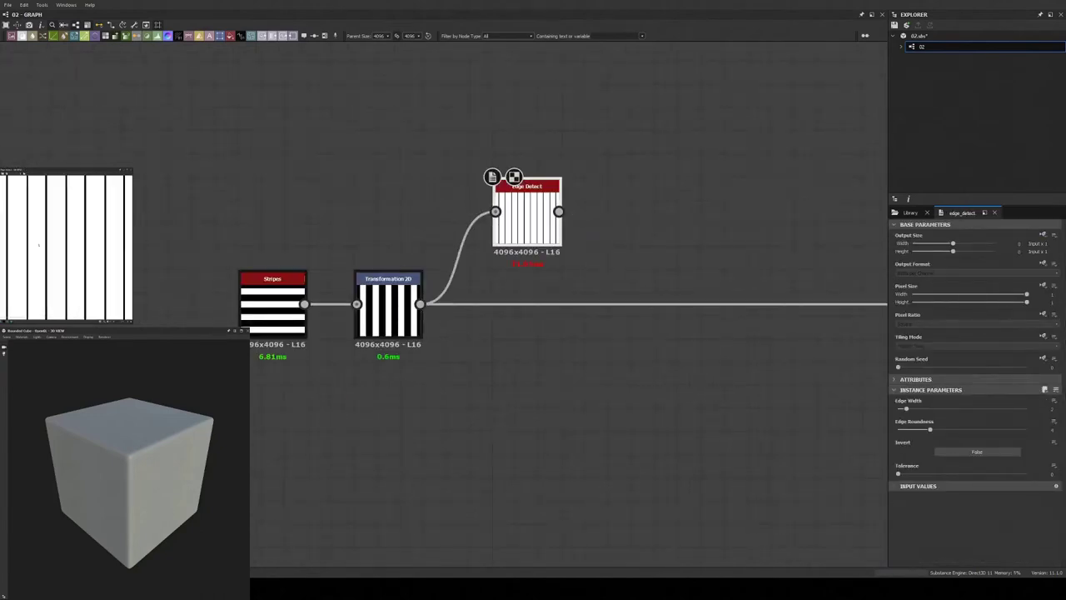
pyautogui.click(320, 404)
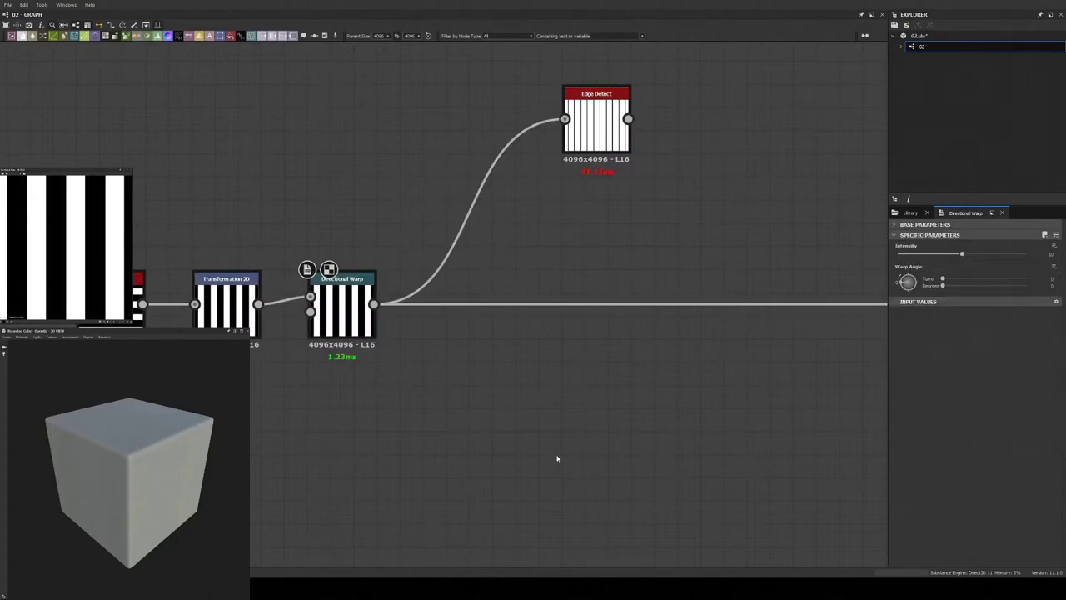
pyautogui.hotkey('ctrl', 'v')
pyautogui.moveTo(555, 461); pyautogui.dragTo(231, 439)
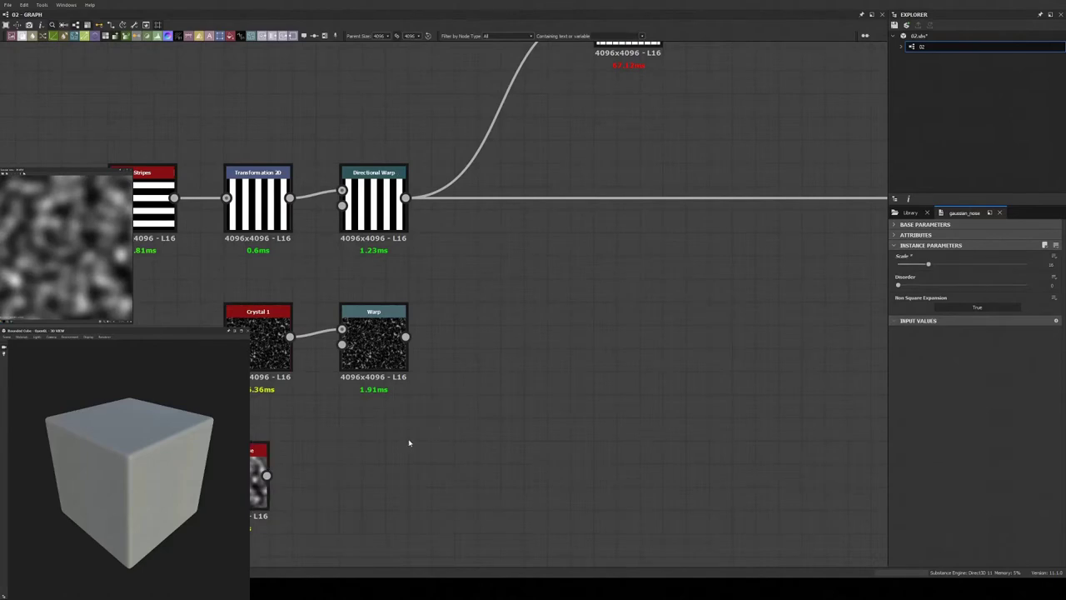
# - Feed Gaussian Noise into the Warp's second input and bring the Directional Warp into view
pyautogui.moveTo(289, 452); pyautogui.dragTo(341, 343)
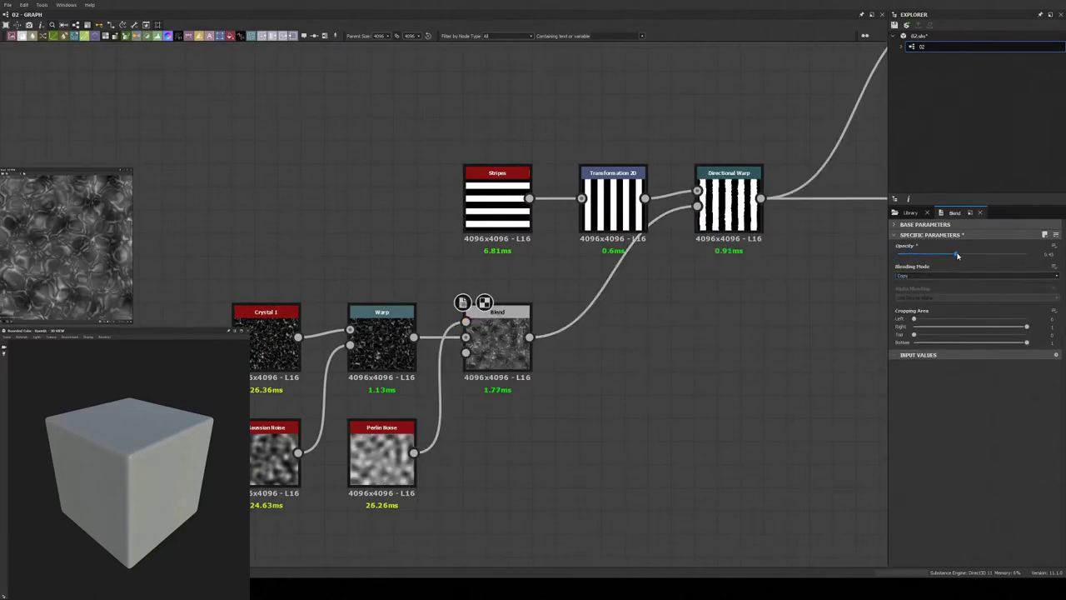
pyautogui.click(728, 200)
pyautogui.moveTo(728, 200)
pyautogui.mouseDown(button='middle')
pyautogui.moveTo(524, 187)
pyautogui.moveTo(643, 256)
pyautogui.mouseUp(button='middle')
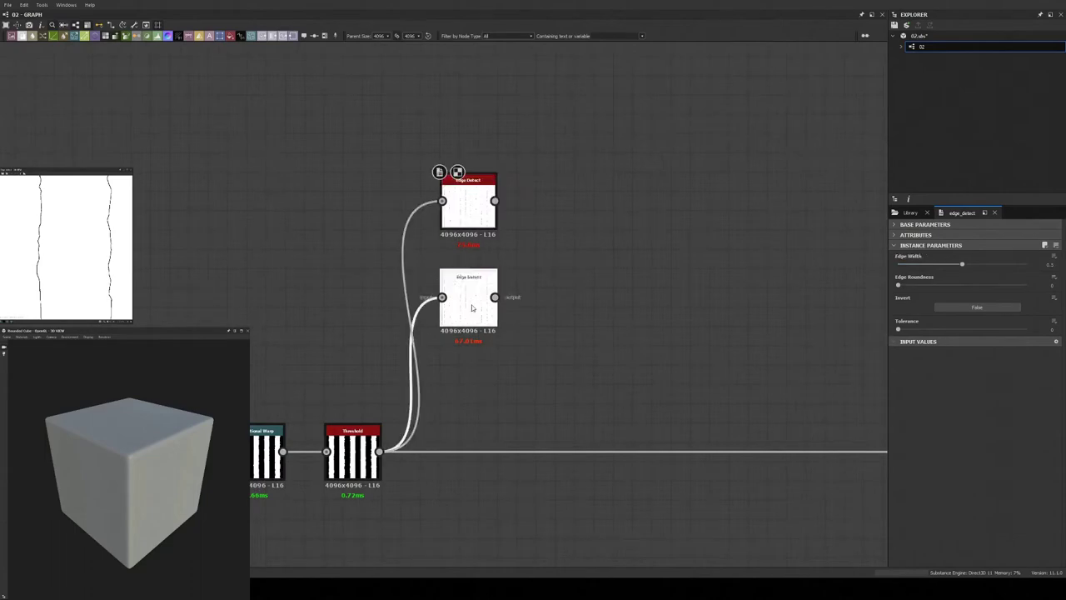
# - Set the top Edge Detect's edge width and raise its edge roundness
pyautogui.click(1051, 264)
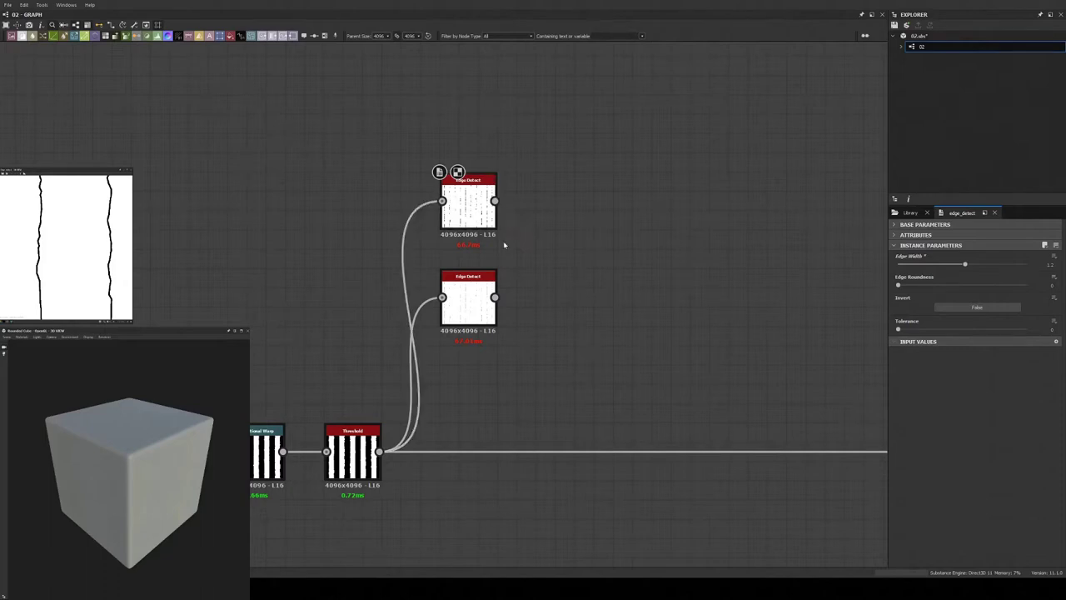
pyautogui.moveTo(898, 285); pyautogui.dragTo(1010, 285)
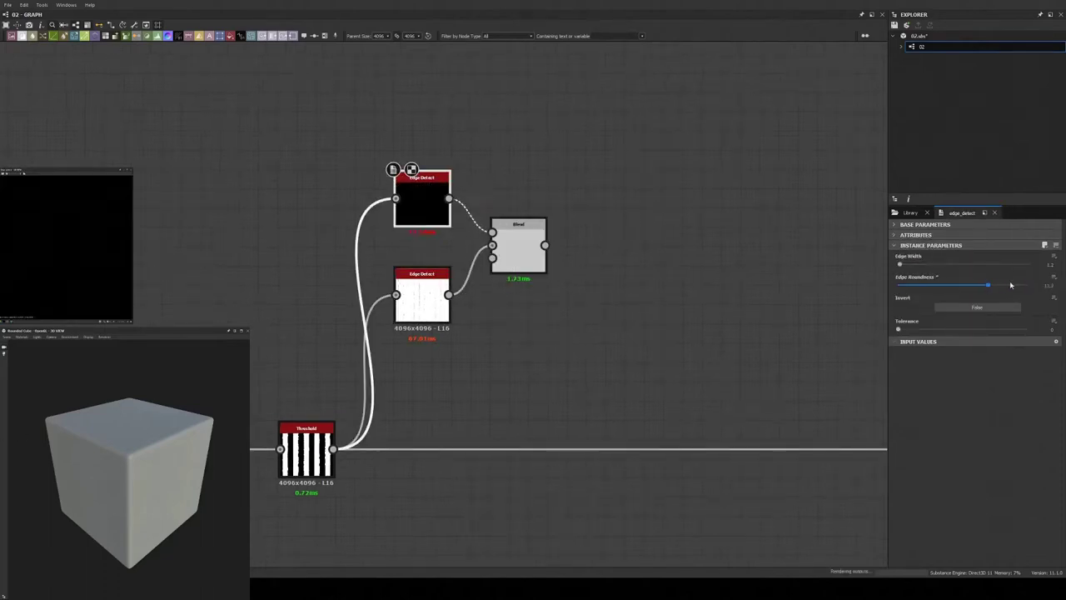
pyautogui.click(516, 250)
# - Add a high-contrast black-and-white Gaussian Noise through Levels as the Blend's mask
pyautogui.hotkey('ctrl', 'v')
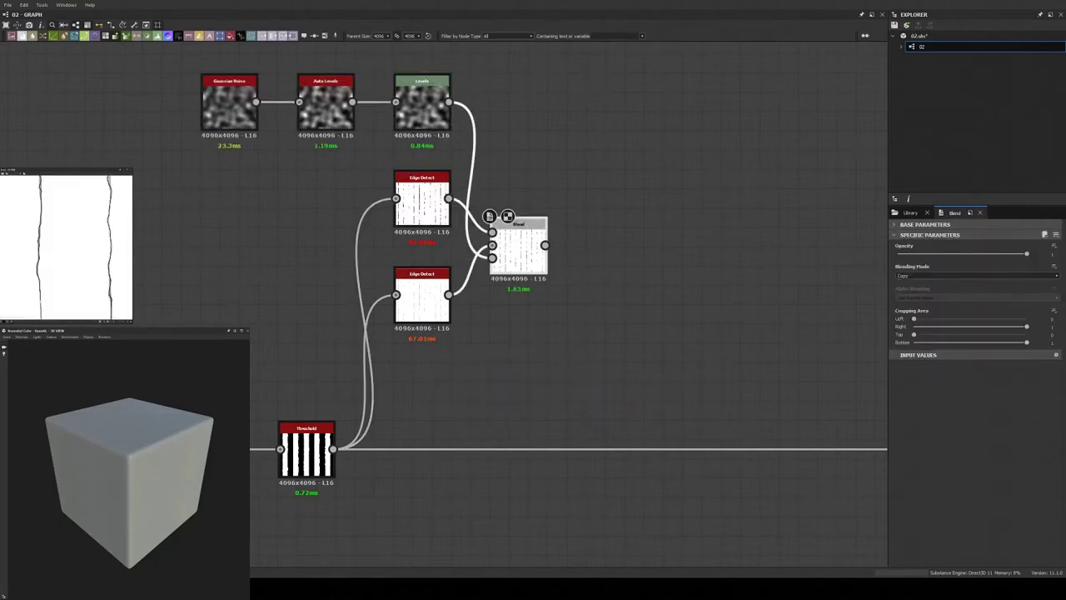
pyautogui.moveTo(979, 271); pyautogui.dragTo(940, 269)
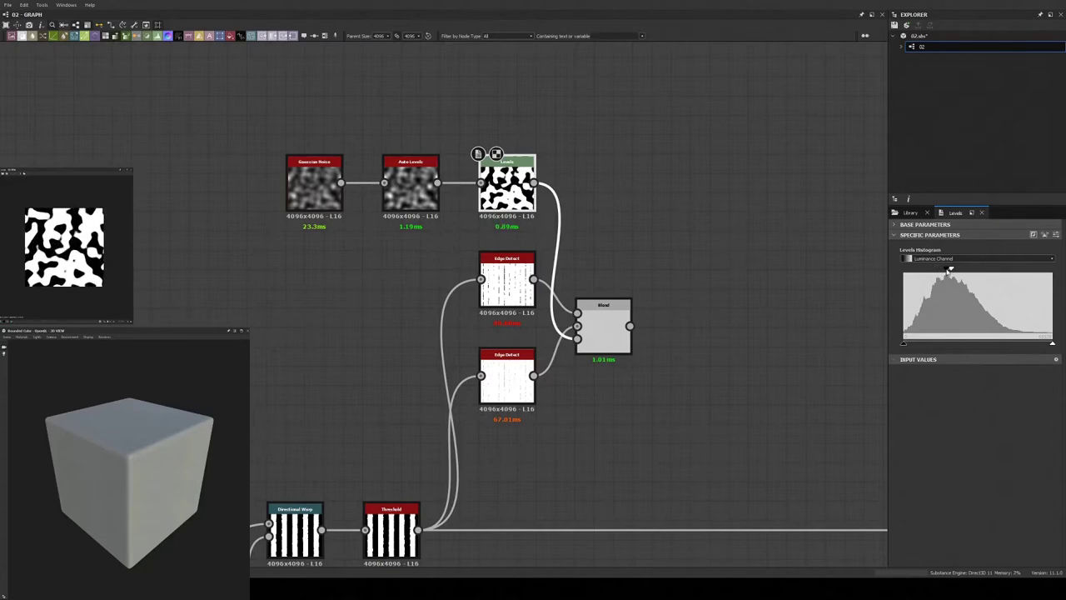
pyautogui.click(600, 324)
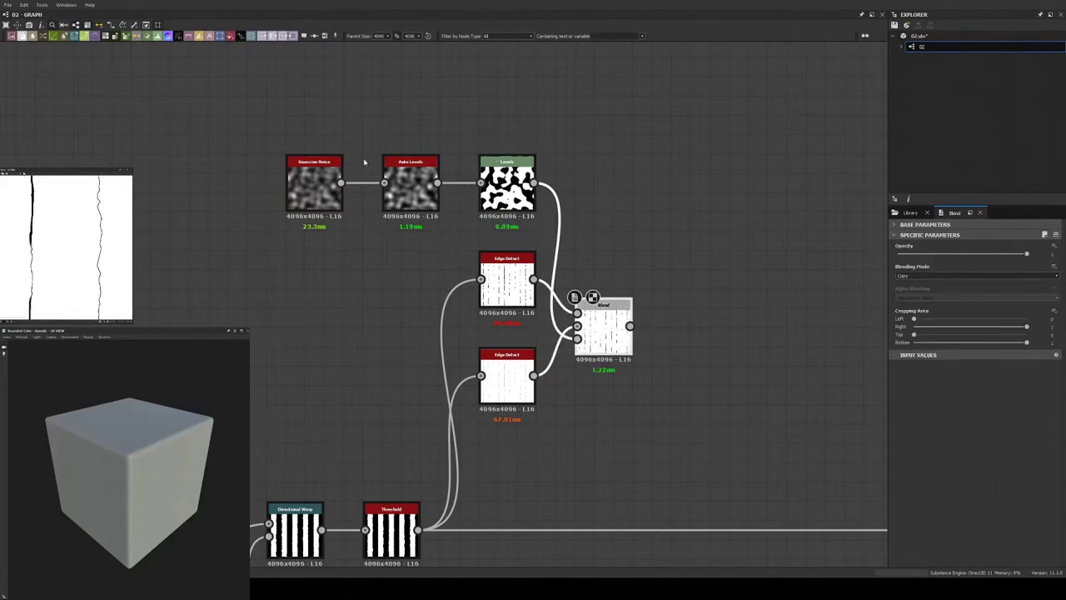
pyautogui.click(506, 185)
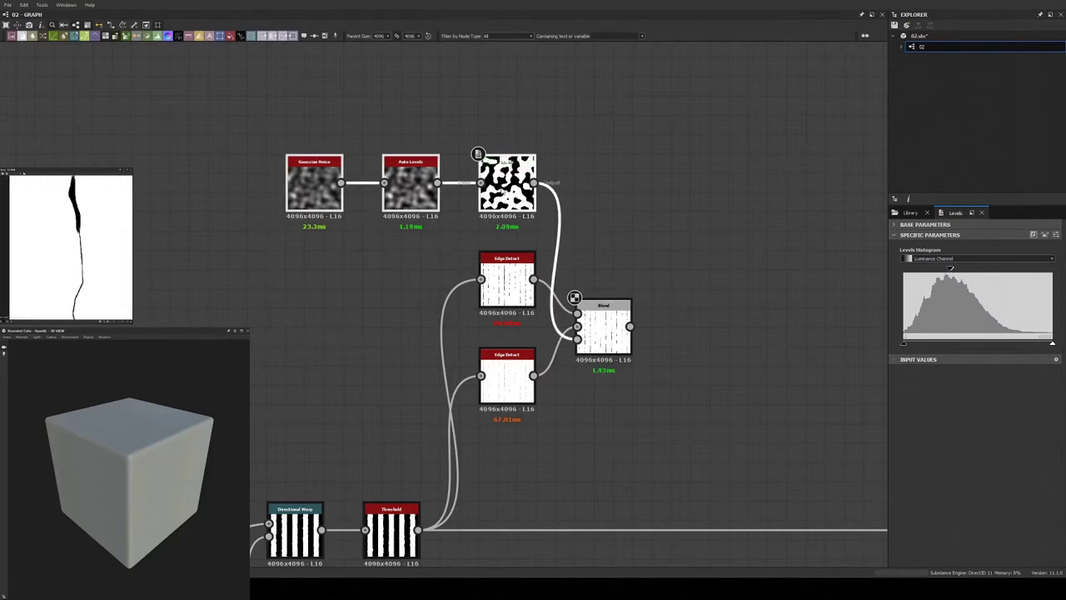
pyautogui.click(602, 324)
pyautogui.scroll(-3, 583, 324)
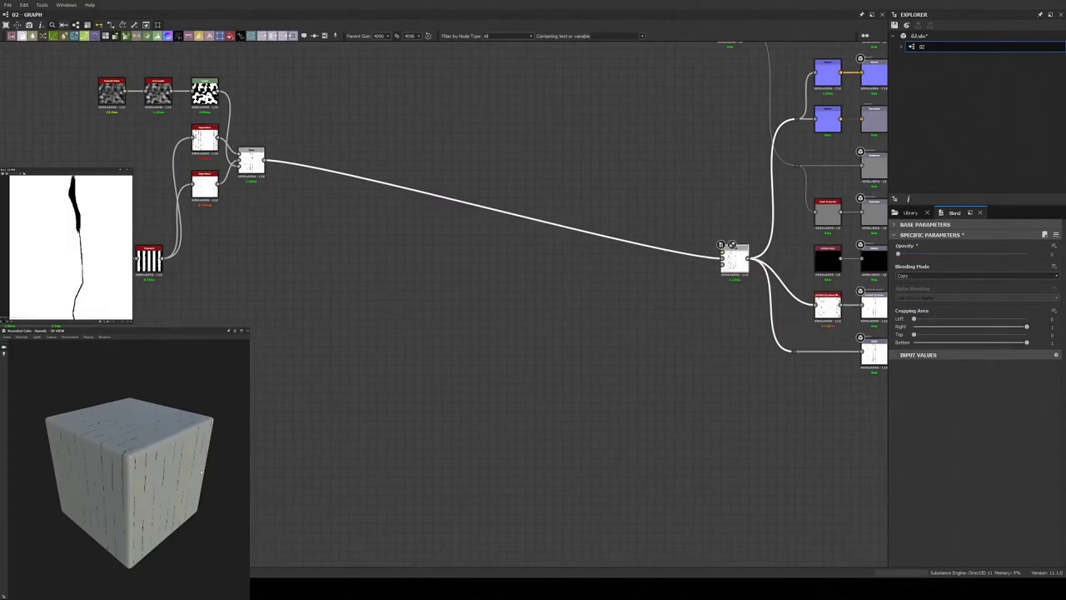
# - Set the HBAO node's Height Depth to 0.01
pyautogui.click(828, 308)
pyautogui.moveTo(873, 327); pyautogui.dragTo(784, 358, button='middle')
pyautogui.scroll(2, 783, 358)
pyautogui.write('0.01')
pyautogui.press('Return')
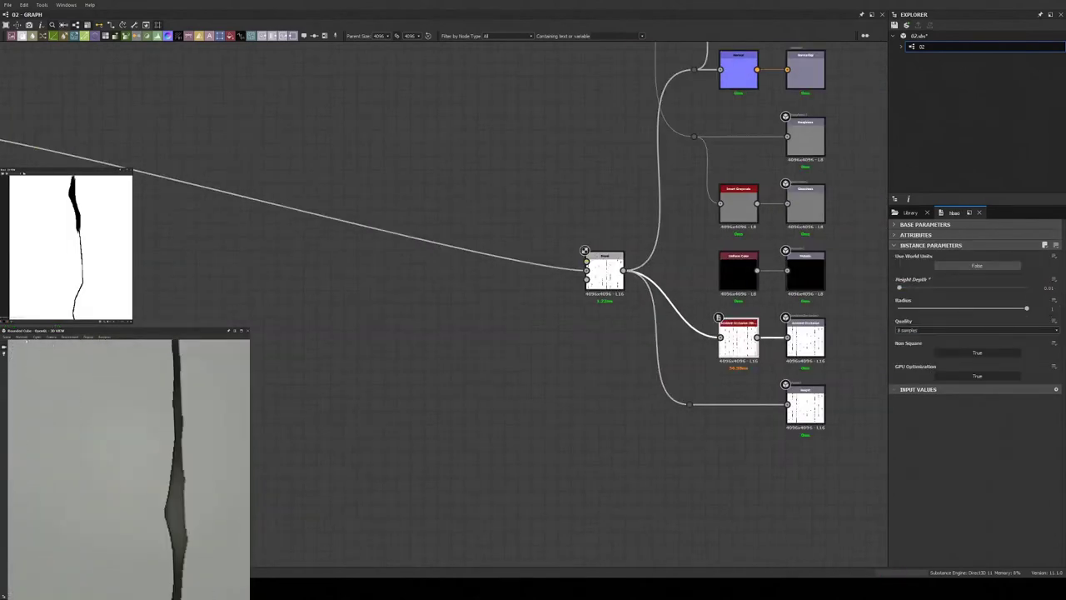
pyautogui.scroll(-4, 406, 344)
pyautogui.moveTo(406, 344)
pyautogui.mouseDown(button='middle')
pyautogui.moveTo(497, 219)
pyautogui.moveTo(193, 313)
pyautogui.mouseUp(button='middle')
# - Raise the 3D preview material's height scale and tessellation factor
pyautogui.click(23, 336)
pyautogui.click(80, 377)
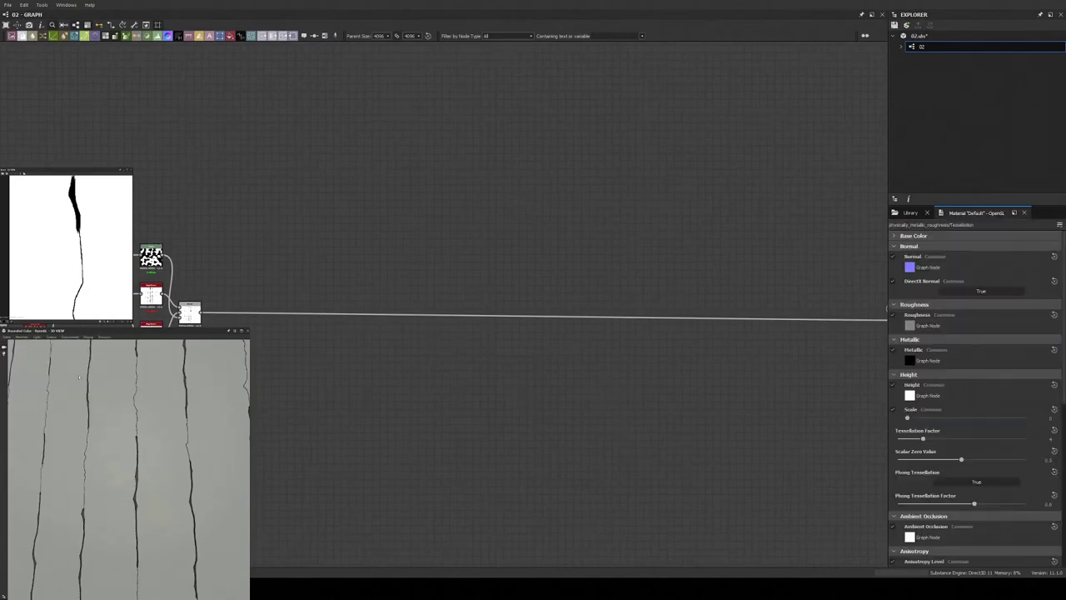
pyautogui.click(921, 436)
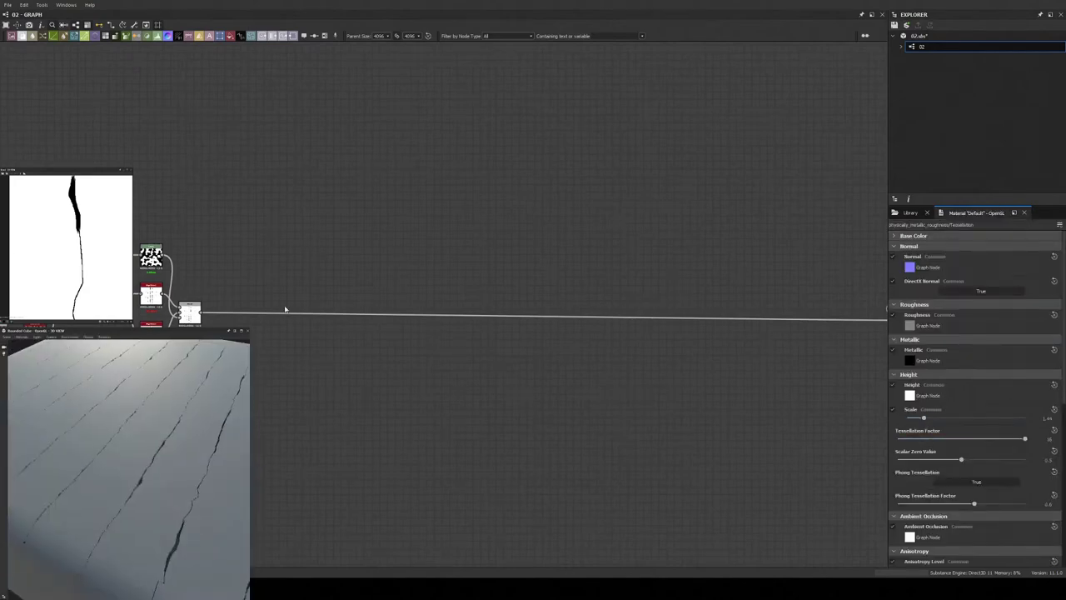
pyautogui.press('f')
pyautogui.click(535, 351)
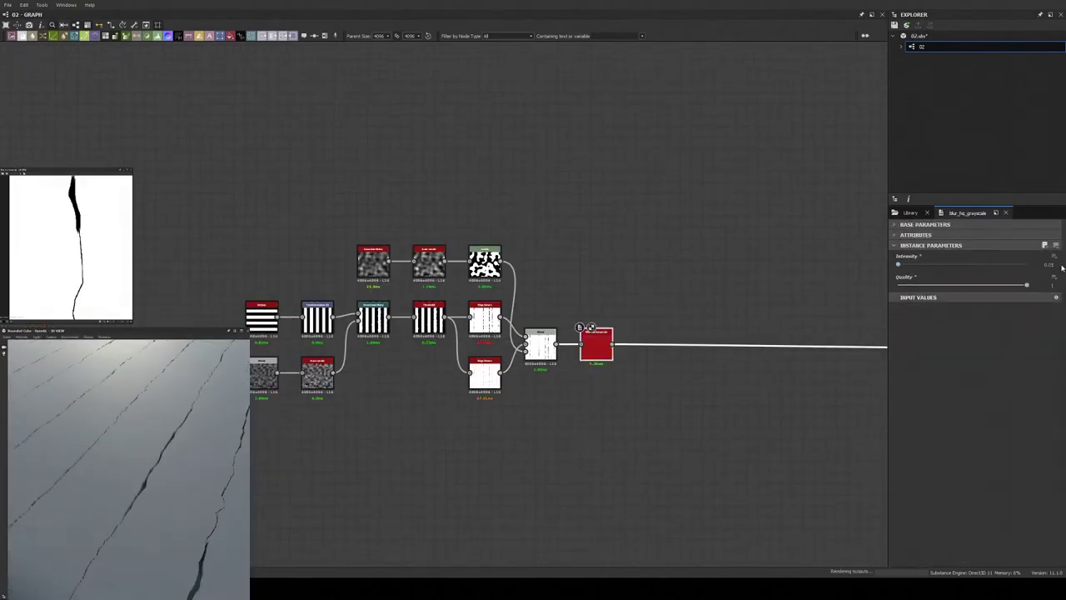
# - Lower the Blur HQ Grayscale intensity to about 0.1 to sharpen the cracks
pyautogui.keyDown('alt'); pyautogui.moveTo(166, 466); pyautogui.dragTo(121, 460); pyautogui.keyUp('alt')
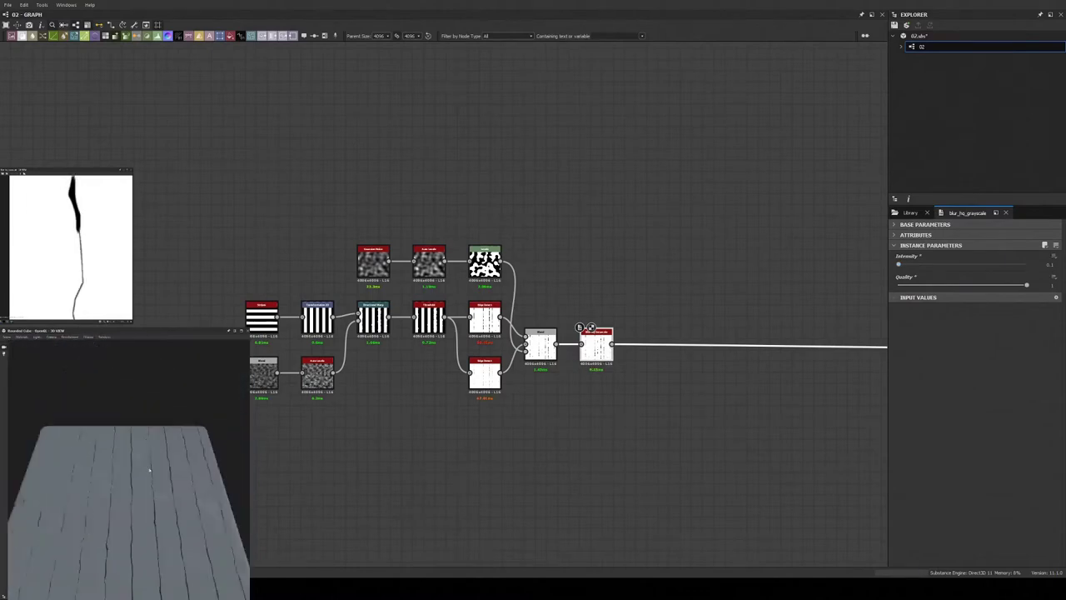
pyautogui.moveTo(381, 390)
pyautogui.mouseDown(button='middle')
pyautogui.moveTo(437, 401)
pyautogui.moveTo(279, 390)
pyautogui.mouseUp(button='middle')
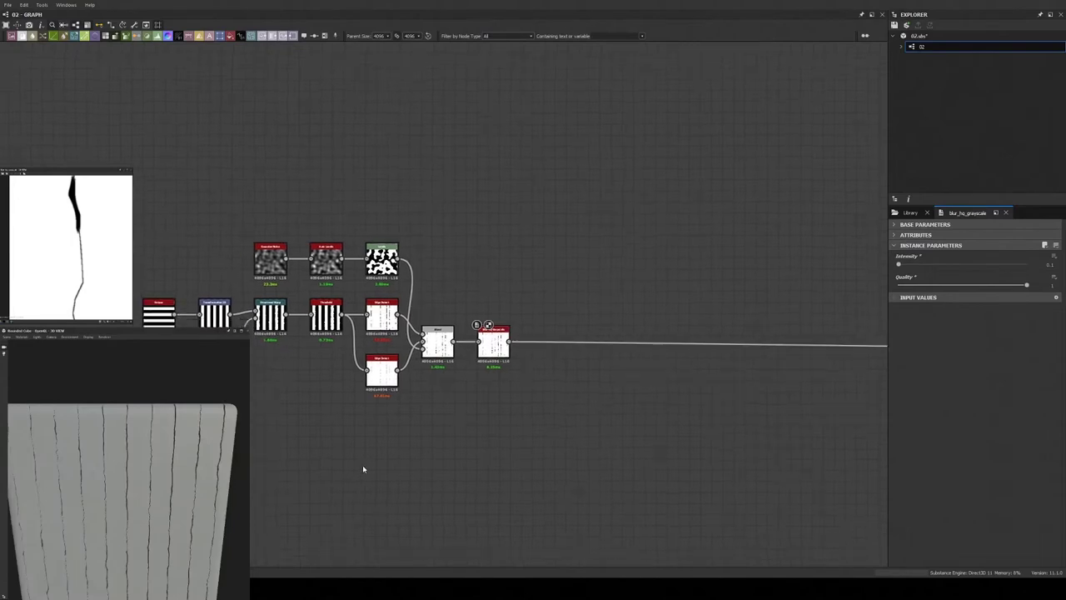
pyautogui.scroll(3, 356, 481)
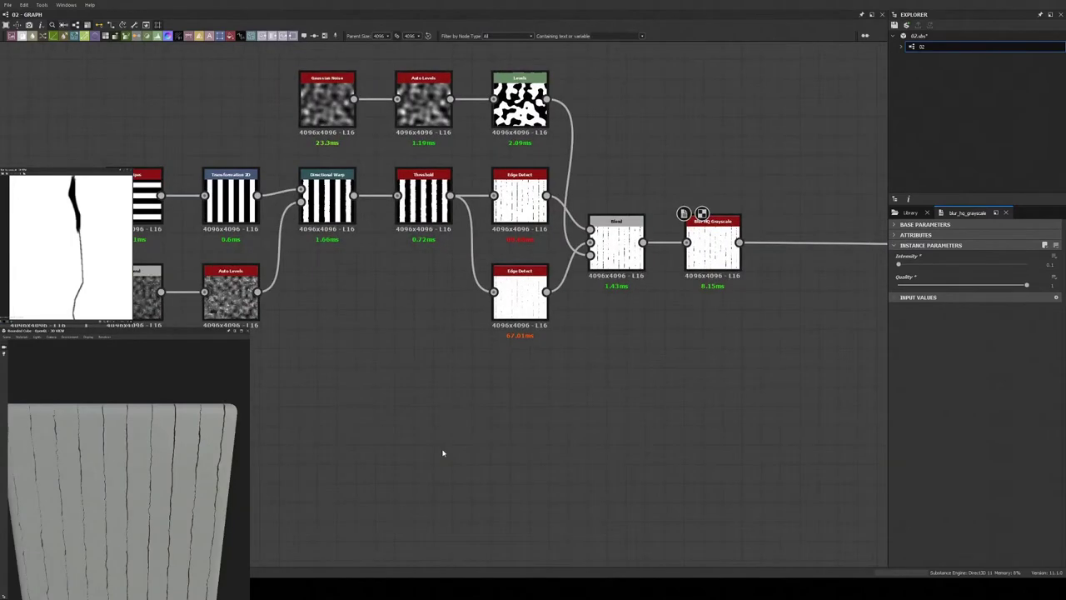
pyautogui.press('f')
pyautogui.hotkey('ctrl', 'v')
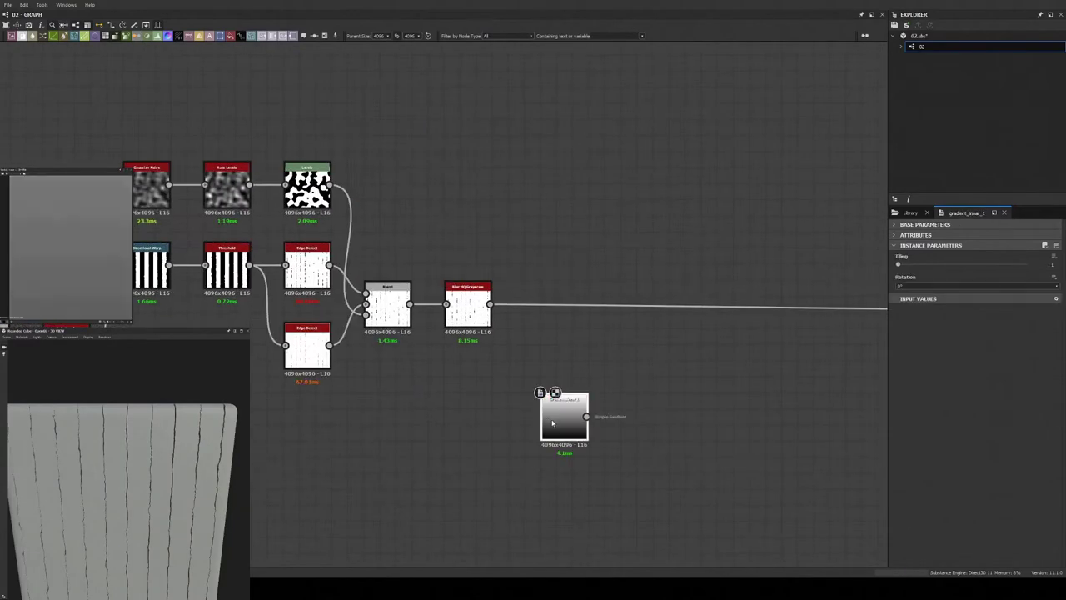
pyautogui.moveTo(563, 417); pyautogui.dragTo(467, 387)
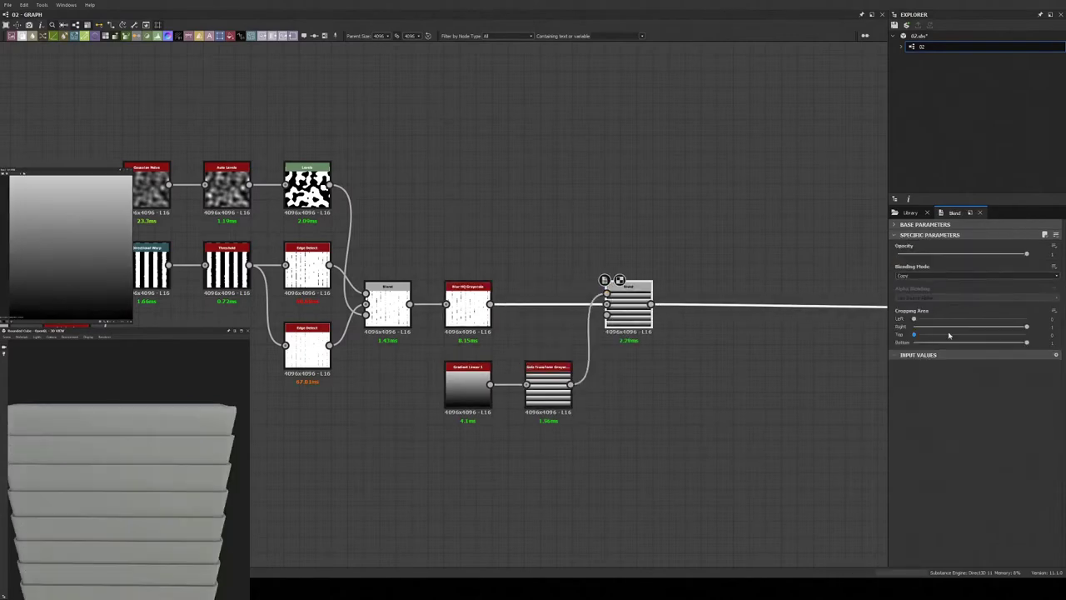
pyautogui.moveTo(100, 542); pyautogui.dragTo(140, 480)
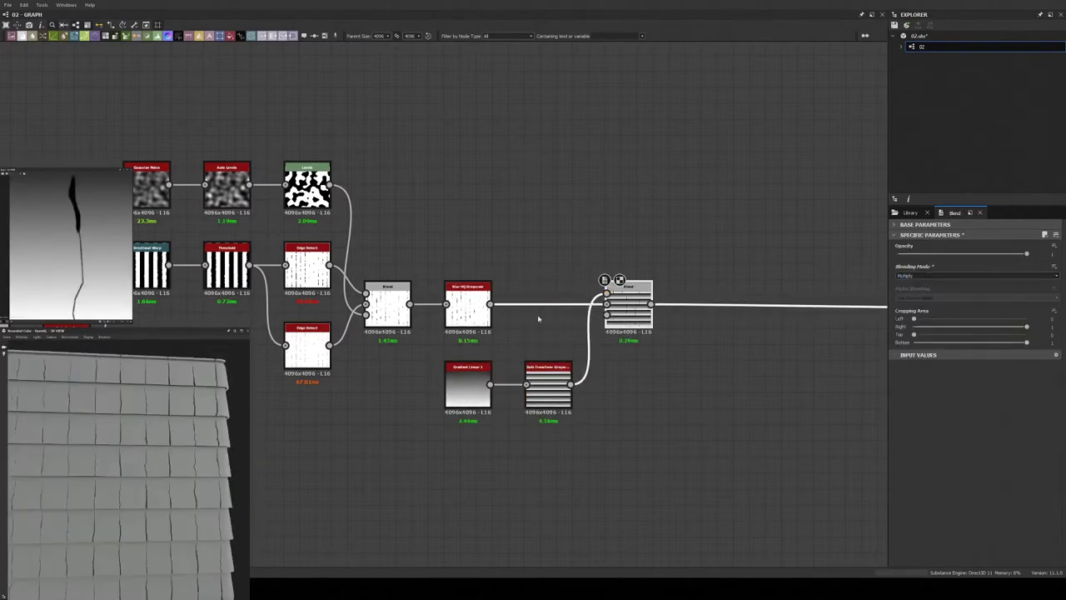
pyautogui.scroll(-2, 574, 313)
pyautogui.moveTo(575, 313); pyautogui.dragTo(413, 372, button='middle')
pyautogui.scroll(2, 413, 373)
pyautogui.scroll(-3, 571, 381)
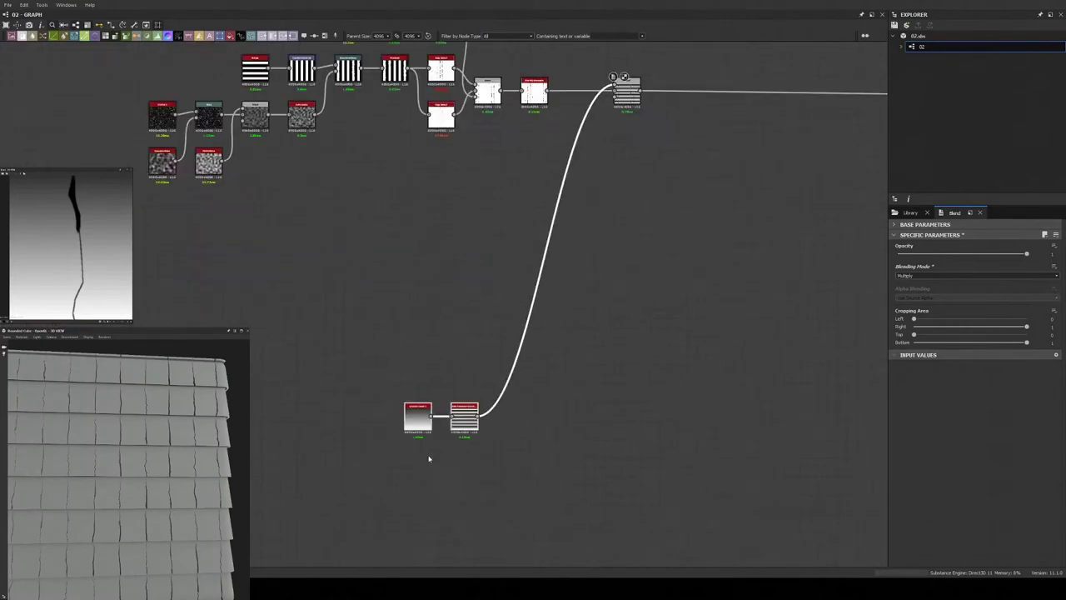
pyautogui.scroll(2, 428, 458)
pyautogui.click(424, 391)
pyautogui.scroll(-3, 450, 407)
pyautogui.click(625, 208)
pyautogui.scroll(2, 579, 184)
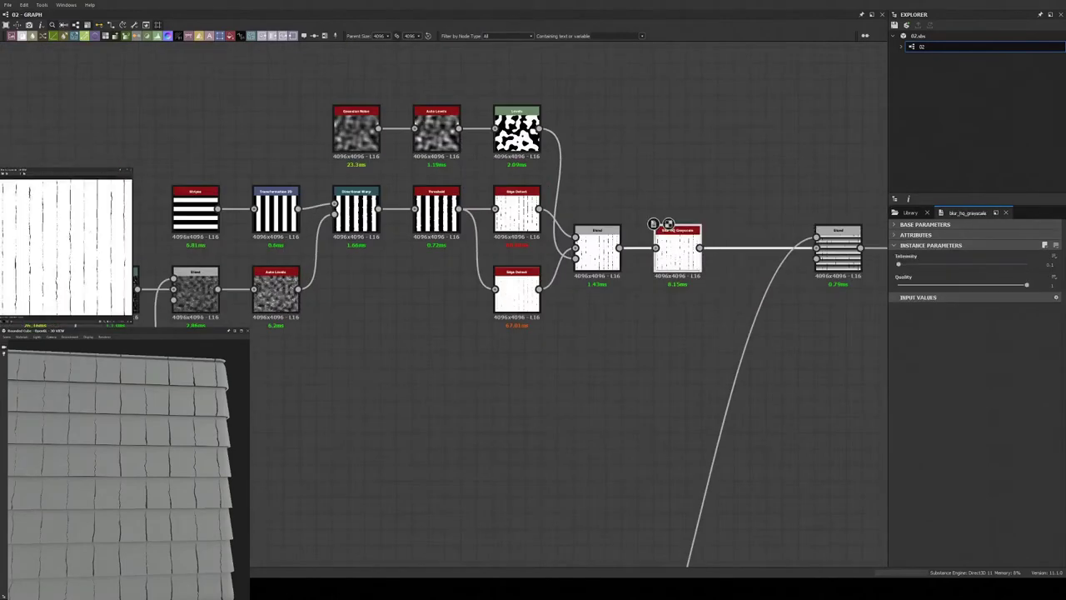
pyautogui.moveTo(474, 101); pyautogui.dragTo(510, 262, button='middle')
# - Drag Grunge Map 014 from the noise library into the graph
pyautogui.click(908, 212)
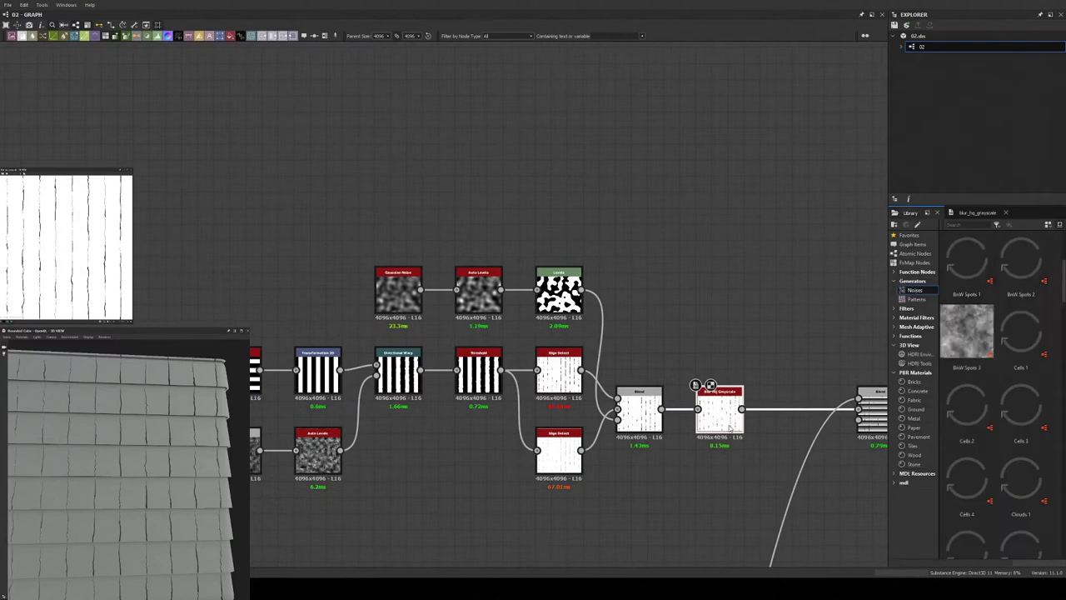
pyautogui.scroll(-10, 999, 417)
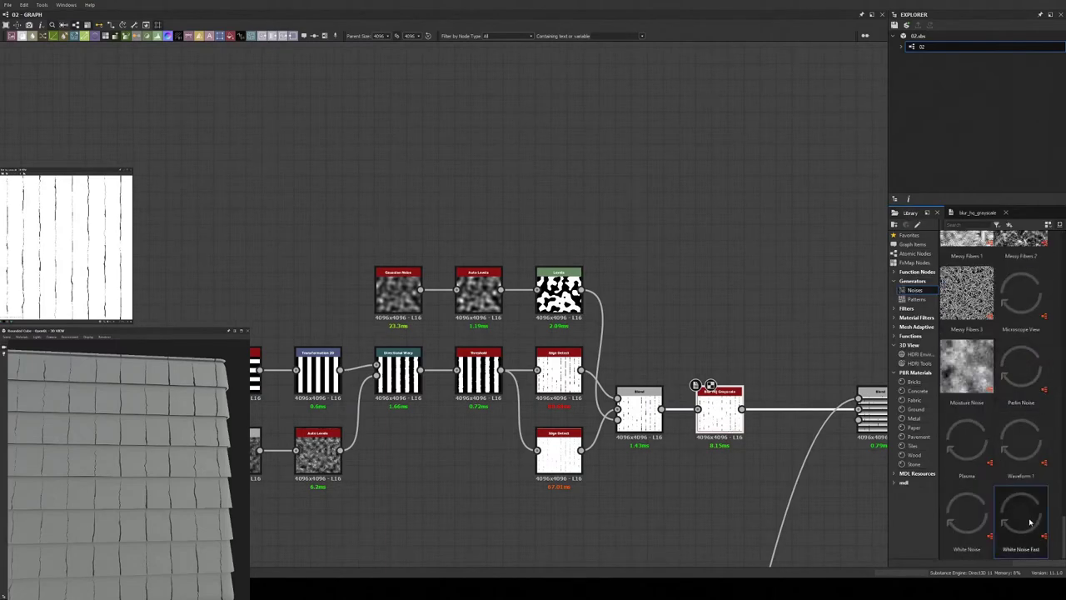
pyautogui.scroll(-5, 1030, 521)
pyautogui.moveTo(758, 378); pyautogui.dragTo(547, 289, button='middle')
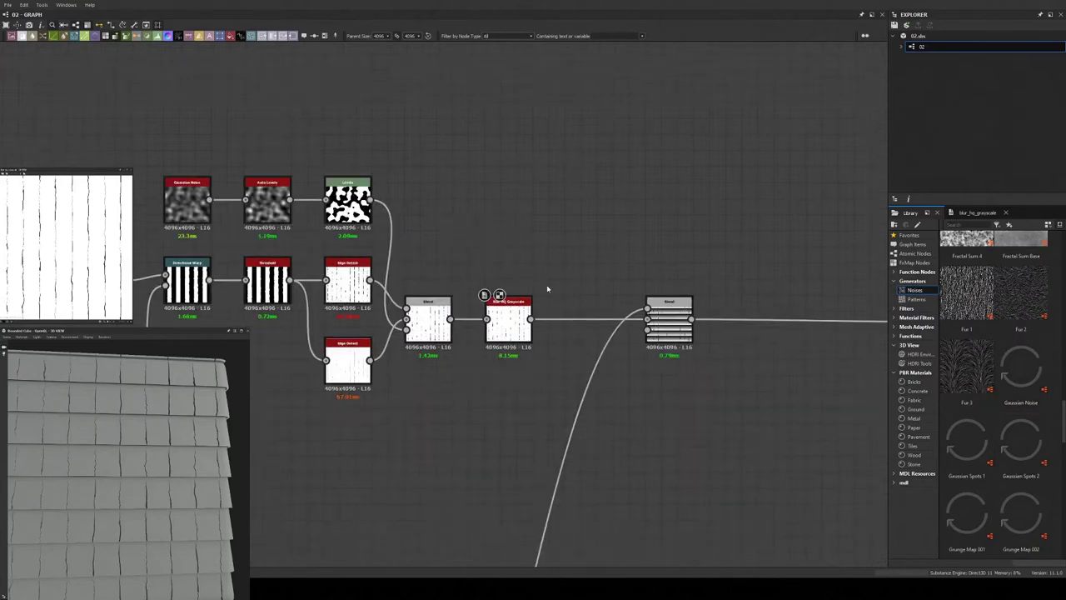
pyautogui.scroll(-3, 547, 289)
pyautogui.scroll(-5, 991, 479)
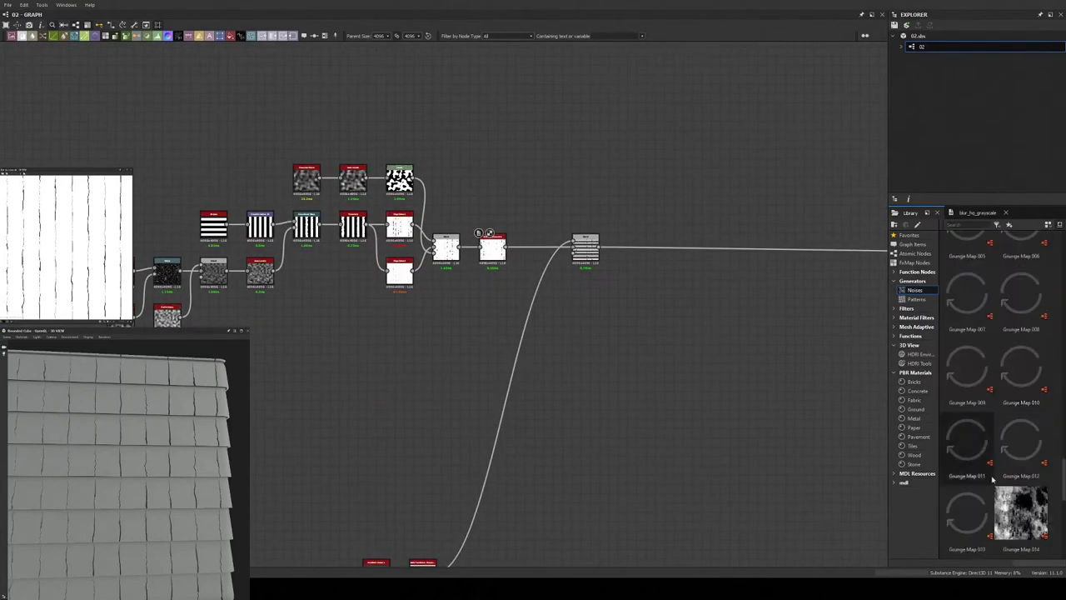
pyautogui.scroll(3, 394, 92)
pyautogui.moveTo(1021, 513)
pyautogui.mouseDown()
pyautogui.moveTo(390, 126)
pyautogui.moveTo(472, 423)
pyautogui.mouseUp()
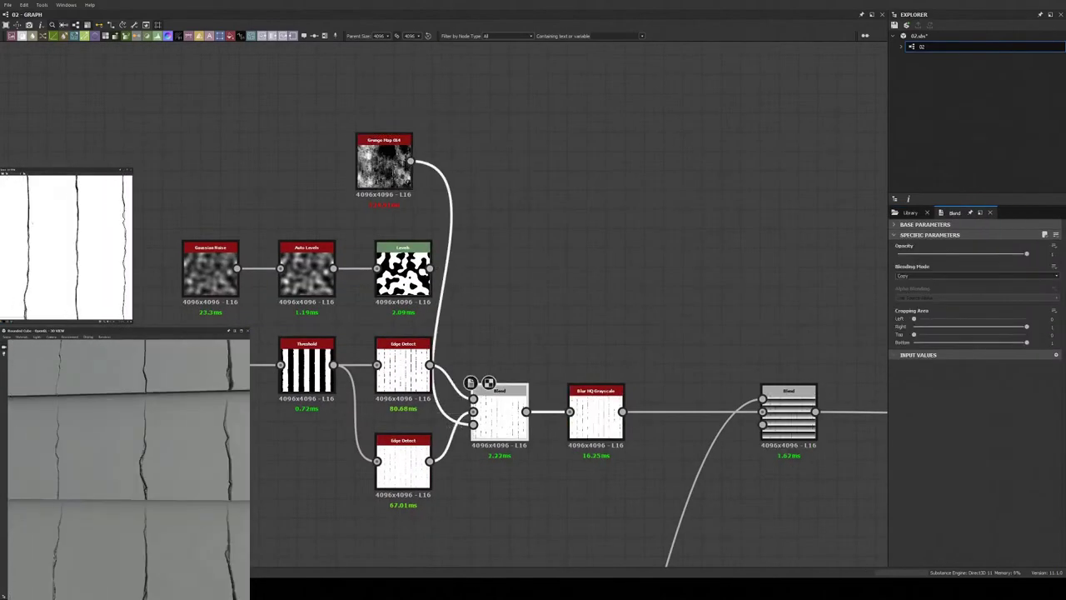
# - Test the grunge in the Levels node, delete it, then shrink the Levels mask's white blobs
pyautogui.moveTo(383, 139)
pyautogui.mouseDown()
pyautogui.moveTo(296, 130)
pyautogui.moveTo(376, 267)
pyautogui.mouseUp()
pyautogui.click(403, 248)
pyautogui.click(295, 154)
pyautogui.press('Delete')
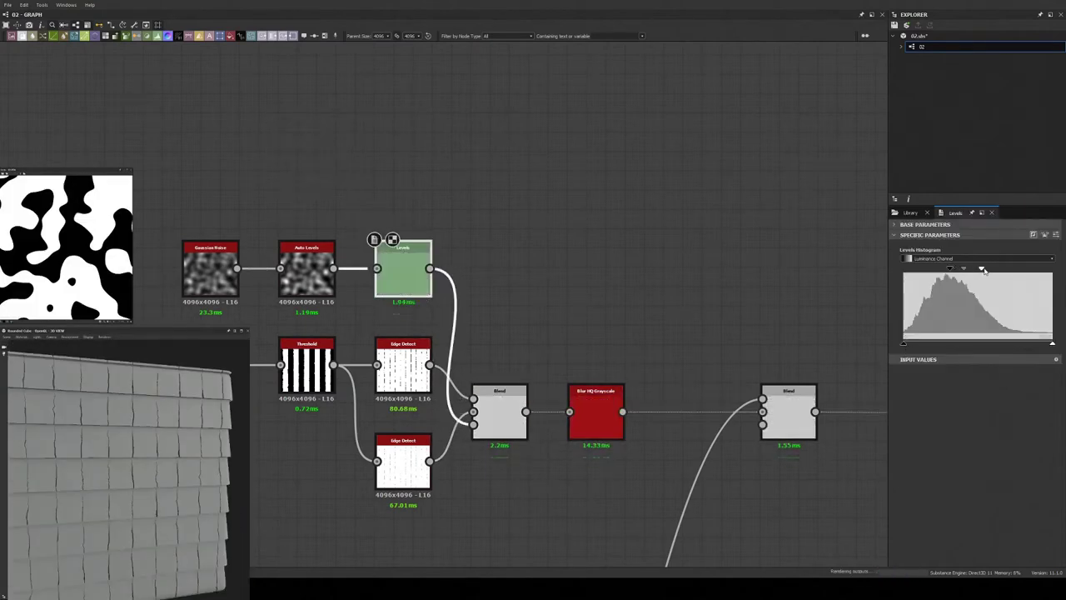
pyautogui.moveTo(983, 269); pyautogui.dragTo(972, 269)
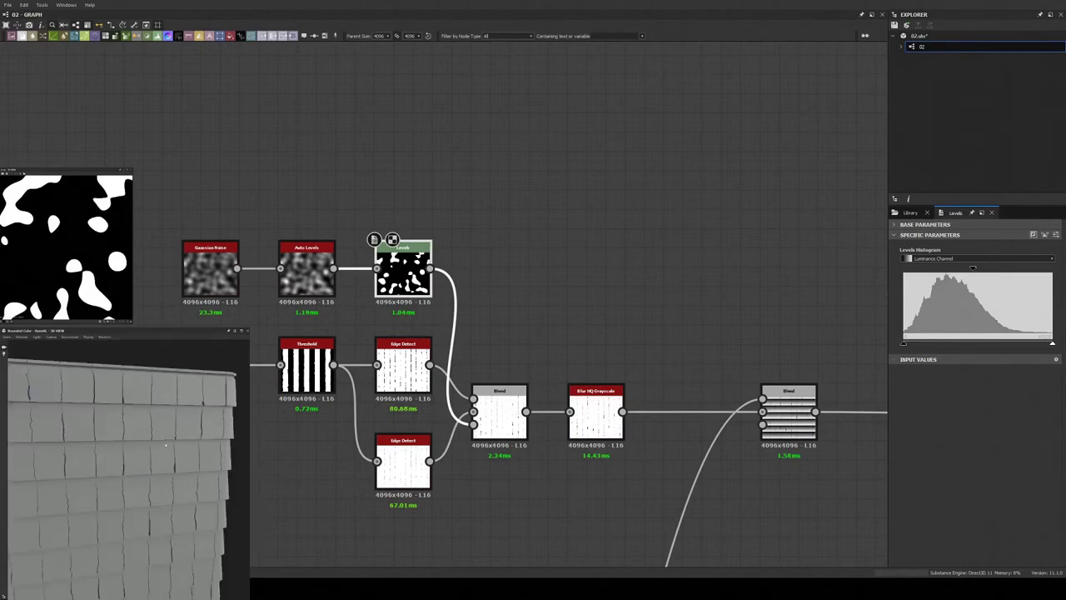
# - Add a Flood Fill after the blurred cracks and preview the random-colour plank fill
pyautogui.moveTo(559, 325); pyautogui.dragTo(607, 135)
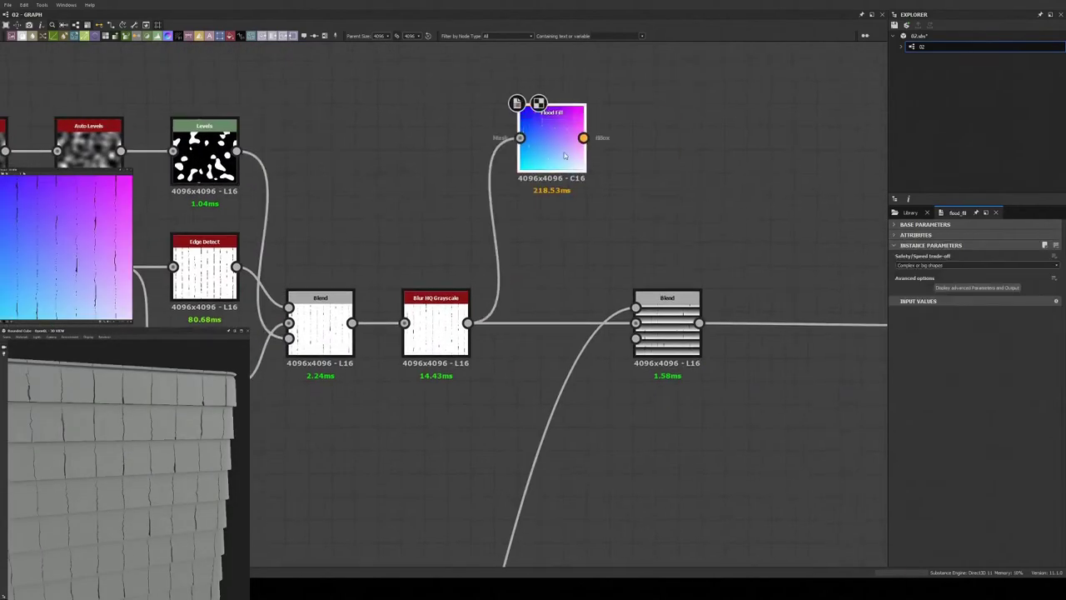
pyautogui.doubleClick(435, 329)
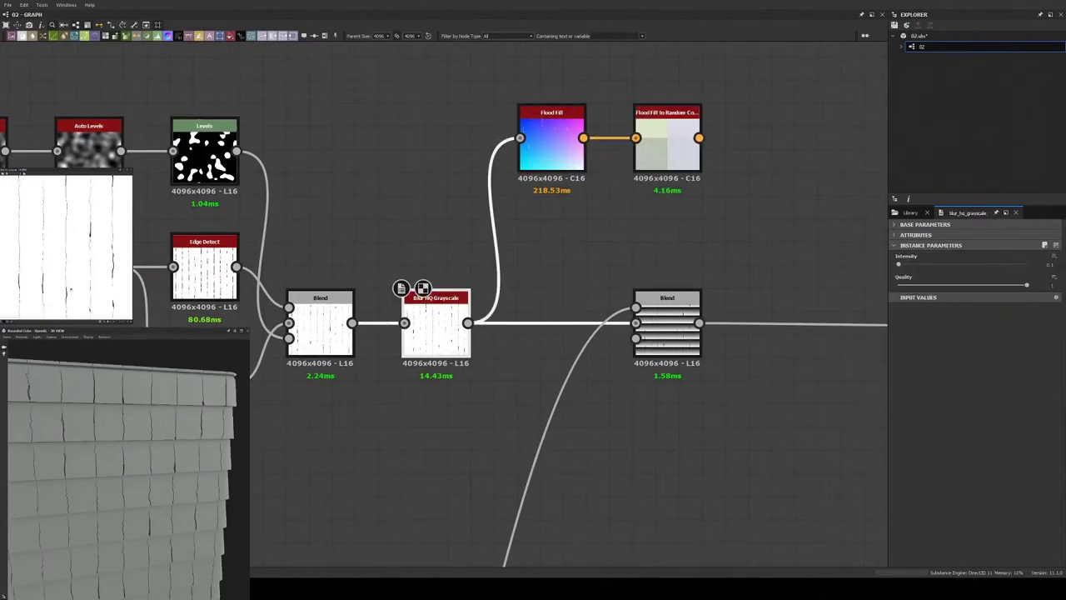
pyautogui.click(551, 140)
pyautogui.doubleClick(666, 141)
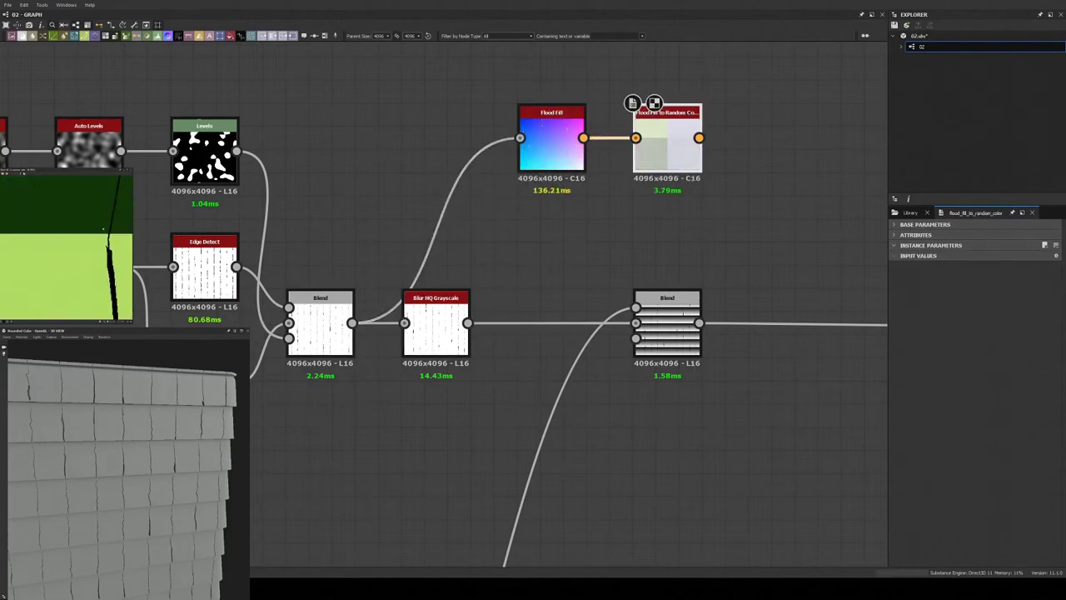
pyautogui.moveTo(247, 263); pyautogui.dragTo(438, 305, button='middle')
pyautogui.scroll(1, 438, 306)
# - Insert a Threshold before the Flood Fill and preview the randomly coloured planks
pyautogui.moveTo(564, 378); pyautogui.dragTo(572, 250)
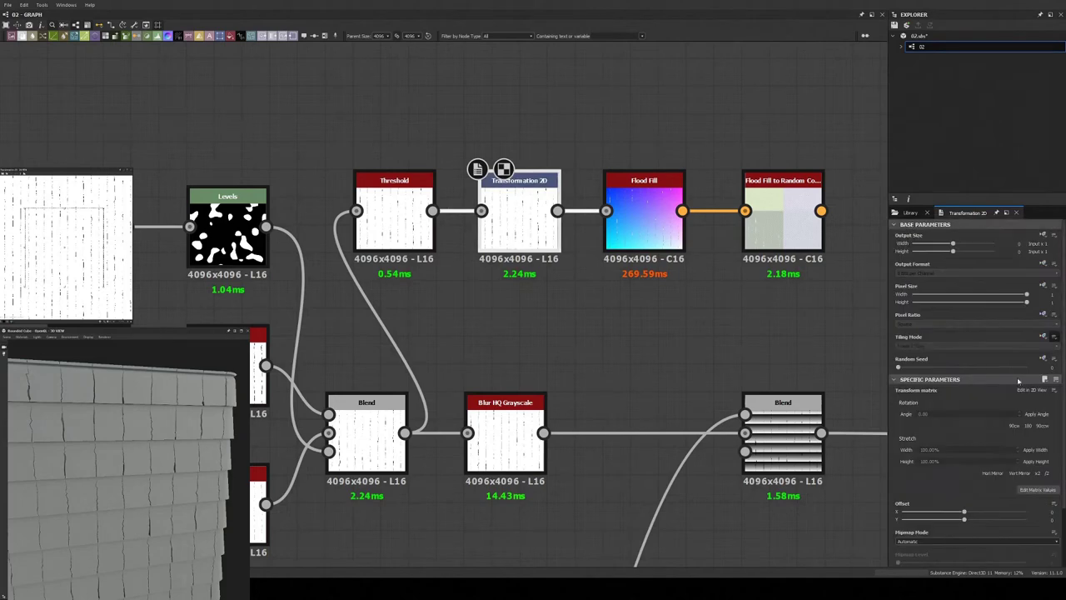
pyautogui.doubleClick(783, 215)
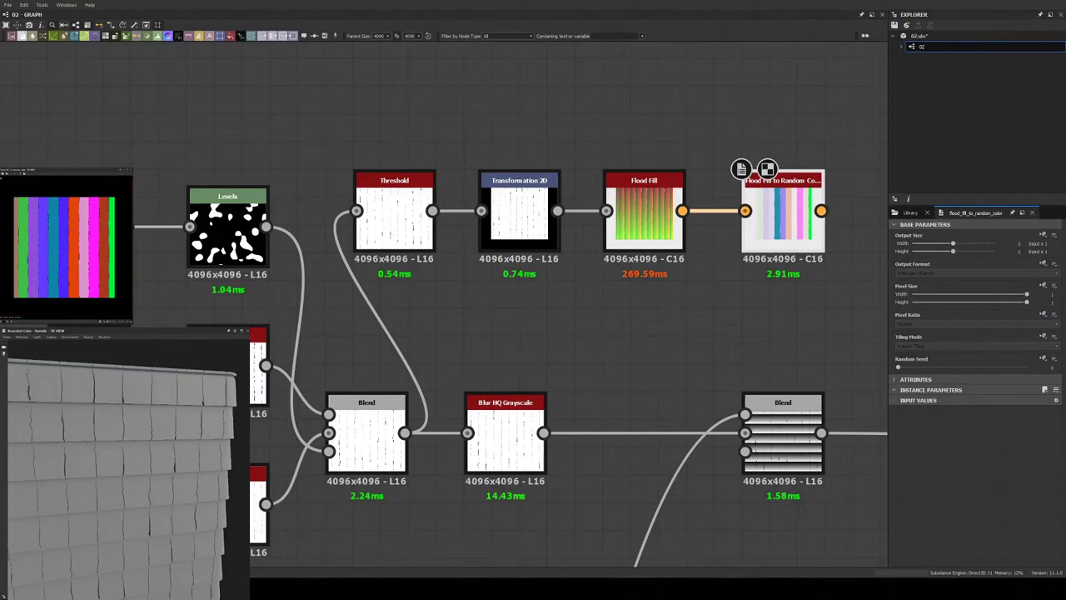
pyautogui.scroll(-2, 536, 380)
pyautogui.scroll(2, 333, 358)
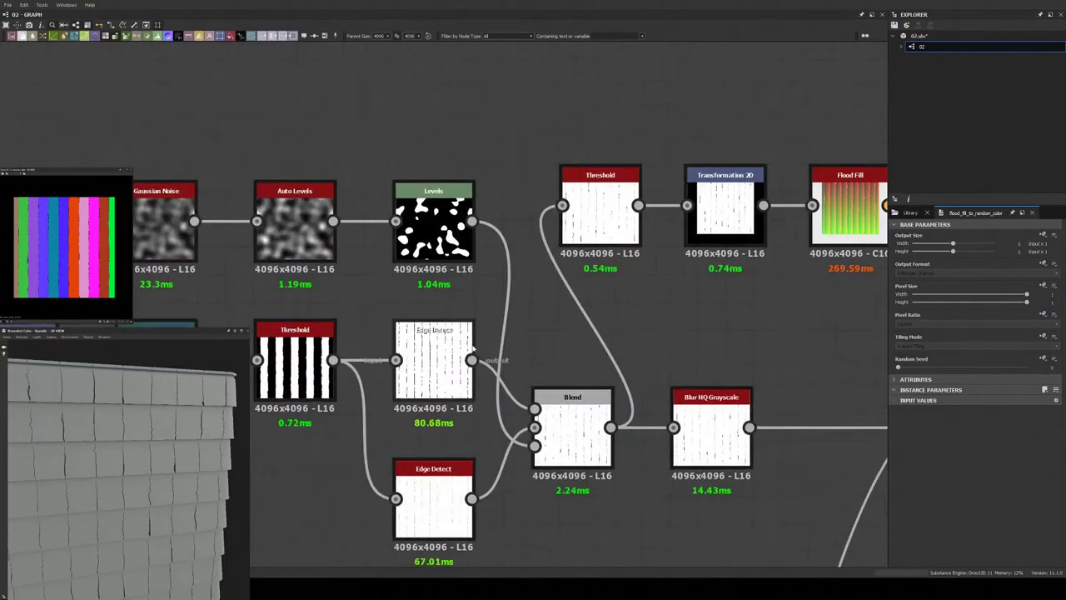
# - Try an extra Flood Fill from the Edge Detect set for small shapes, then delete it
pyautogui.moveTo(326, 355)
pyautogui.mouseDown()
pyautogui.moveTo(432, 81)
pyautogui.moveTo(445, 89)
pyautogui.mouseUp()
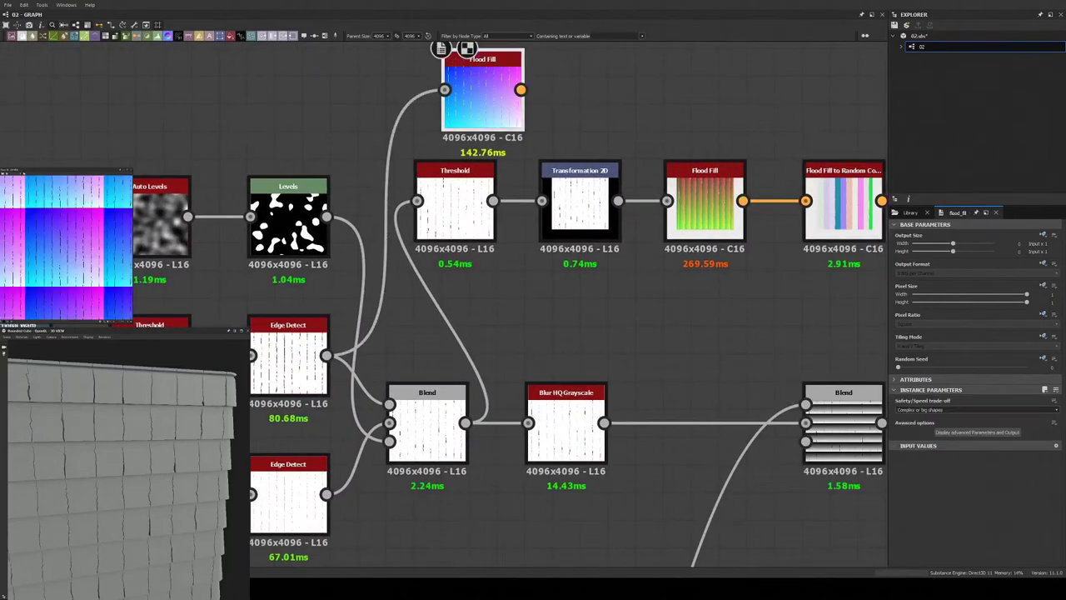
pyautogui.click(995, 410)
pyautogui.press('Delete')
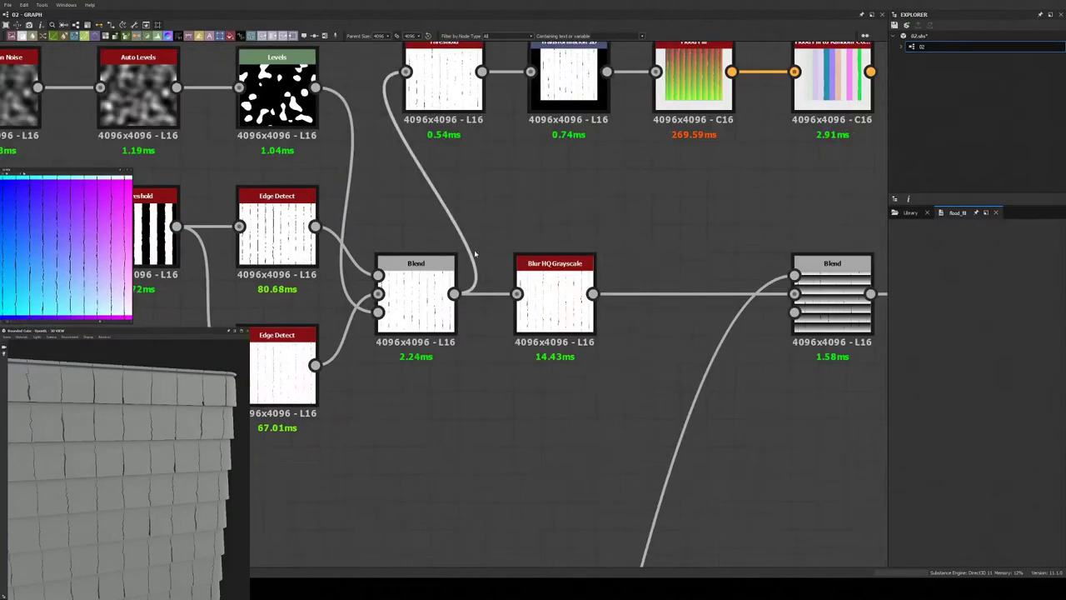
pyautogui.moveTo(474, 249); pyautogui.dragTo(391, 392, button='middle')
# - Inspect the Transformation 2D settings and the random colour result
pyautogui.click(473, 221)
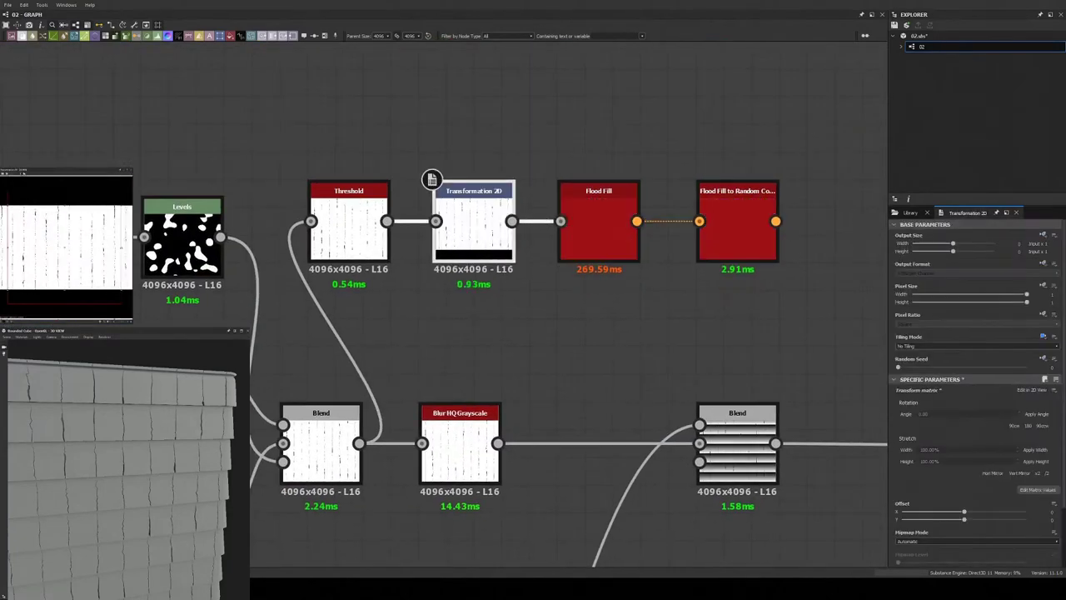
pyautogui.click(736, 229)
pyautogui.scroll(-2, 573, 273)
pyautogui.scroll(-3, 574, 273)
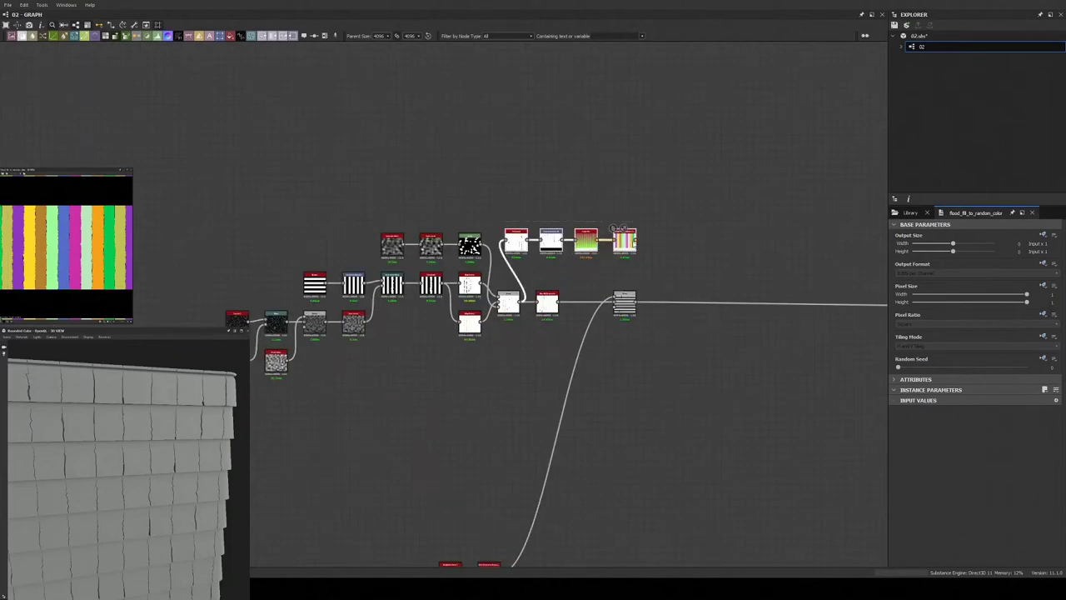
pyautogui.scroll(1, 305, 210)
pyautogui.moveTo(304, 211); pyautogui.dragTo(526, 240, button='middle')
pyautogui.scroll(1, 482, 353)
pyautogui.scroll(2, 482, 353)
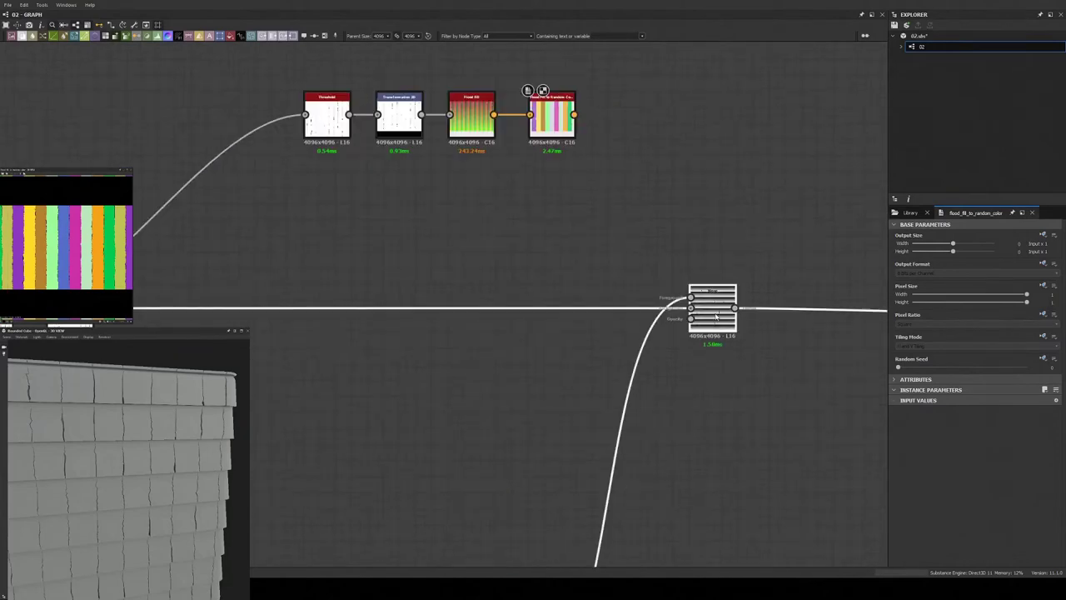
pyautogui.scroll(1, 594, 217)
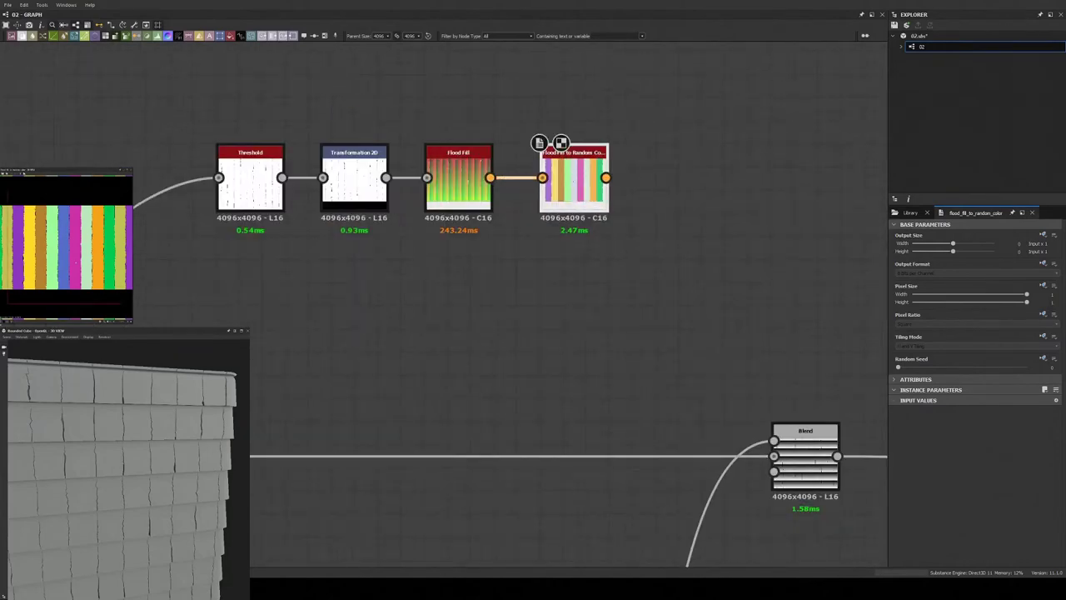
pyautogui.scroll(-2, 570, 216)
pyautogui.scroll(2, 649, 208)
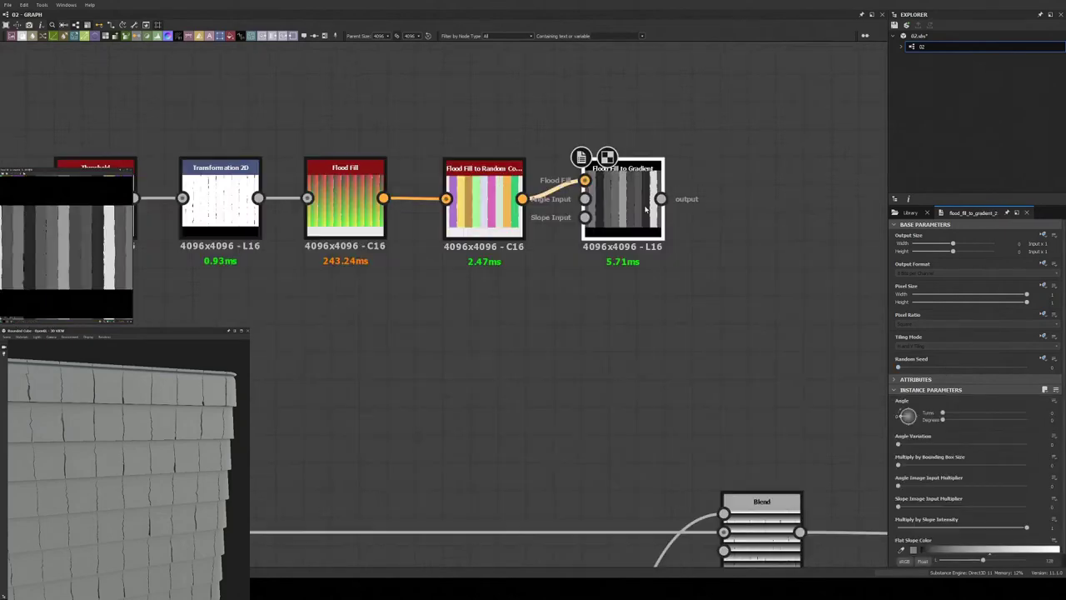
# - Feed the Flood Fill into Flood Fill to Gradient, followed by Levels and Auto Levels
pyautogui.moveTo(898, 444); pyautogui.dragTo(1015, 446)
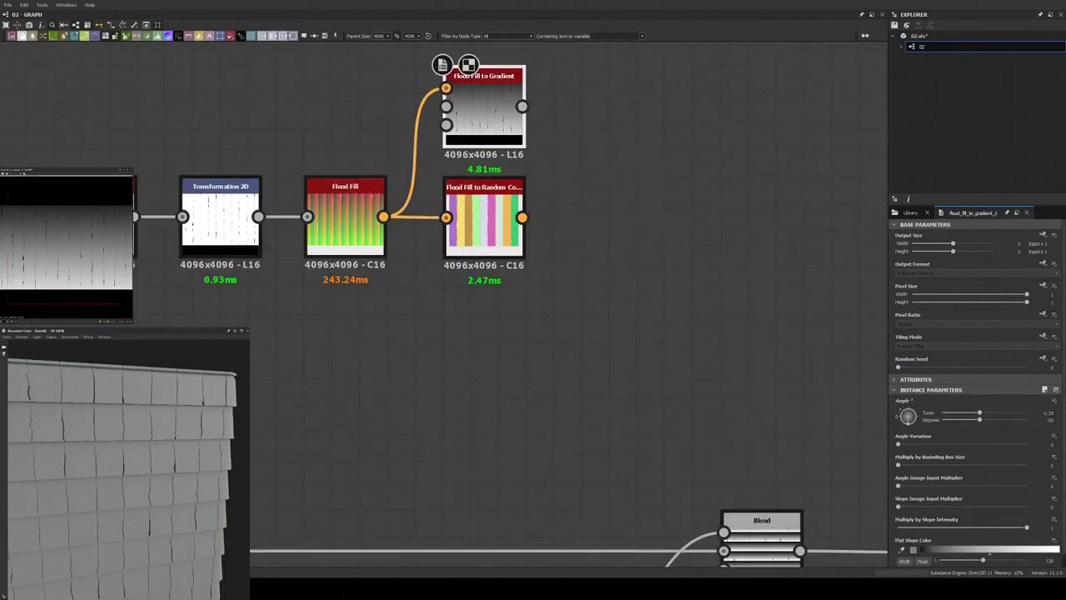
pyautogui.hotkey('ctrl', 'l')
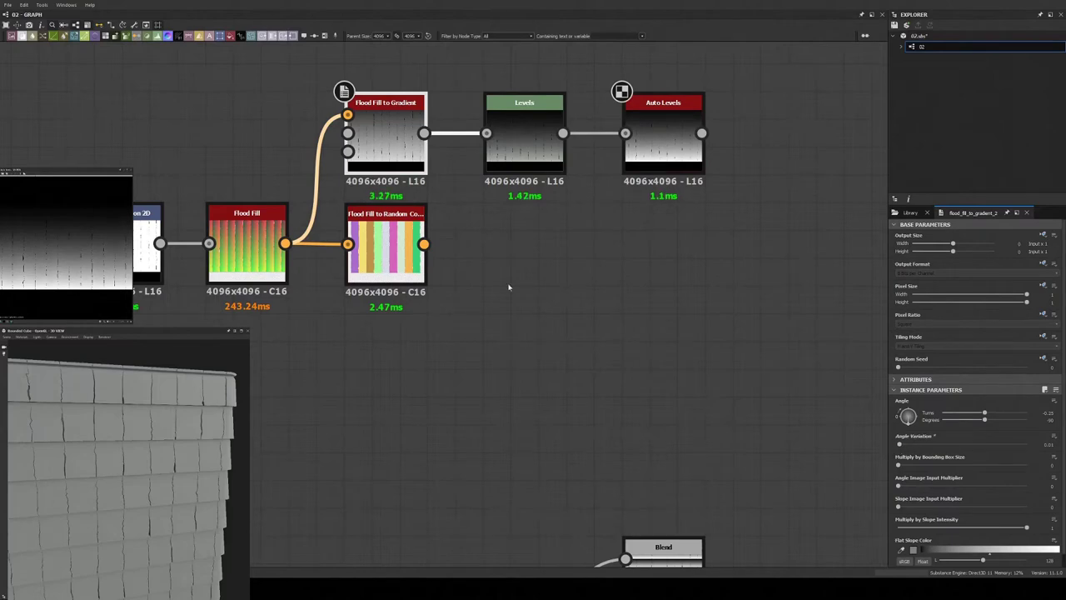
pyautogui.scroll(-5, 508, 288)
pyautogui.click(580, 167)
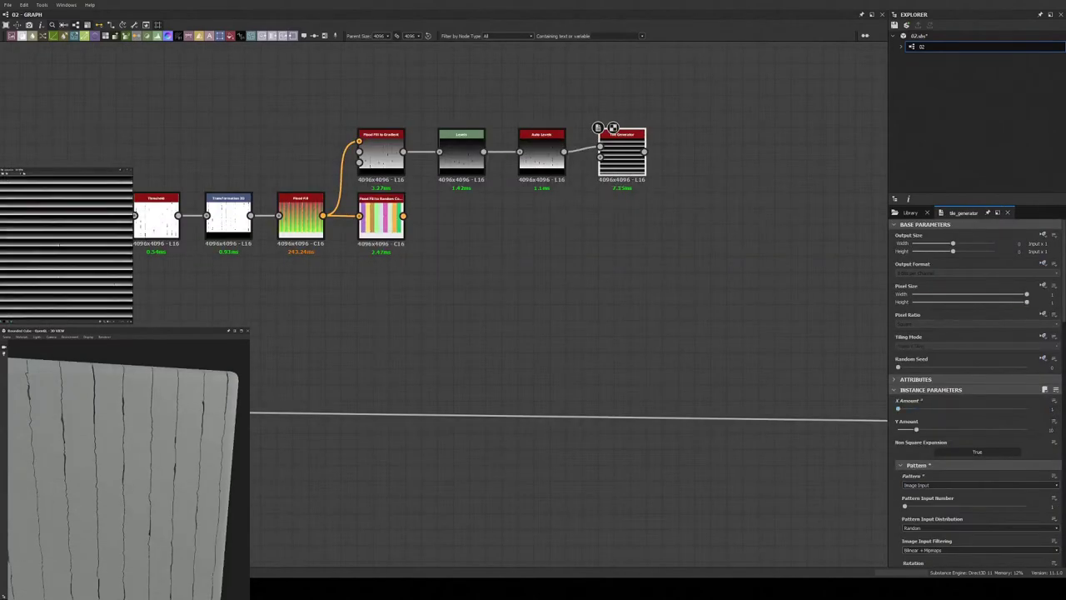
# - Route the gradient output into the Tile Generator and preview its result
pyautogui.moveTo(564, 151); pyautogui.dragTo(627, 163)
pyautogui.click(626, 163)
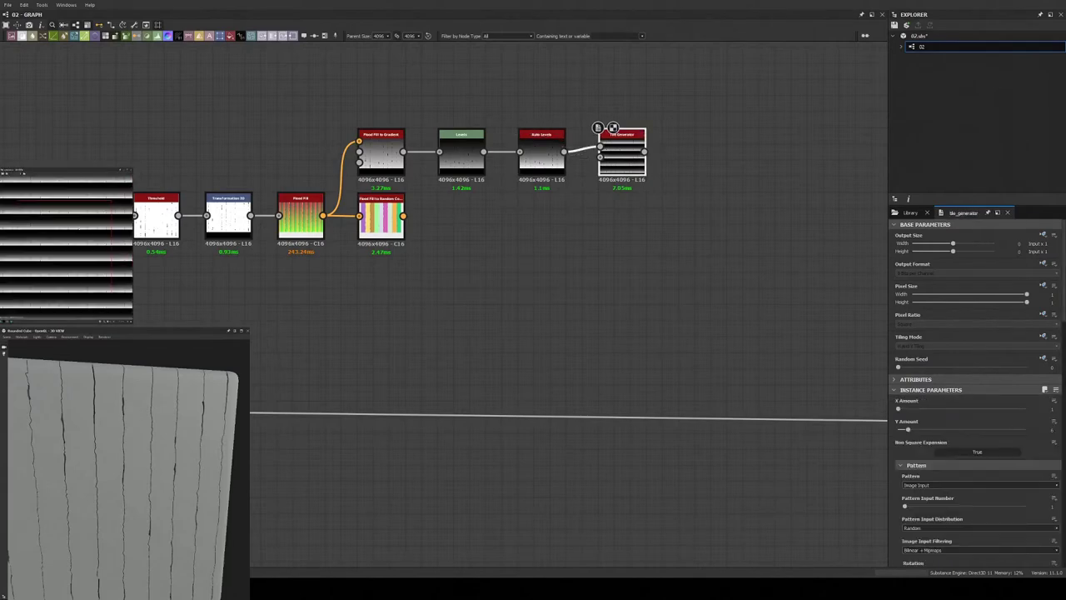
pyautogui.scroll(3, 583, 208)
pyautogui.scroll(3, 623, 304)
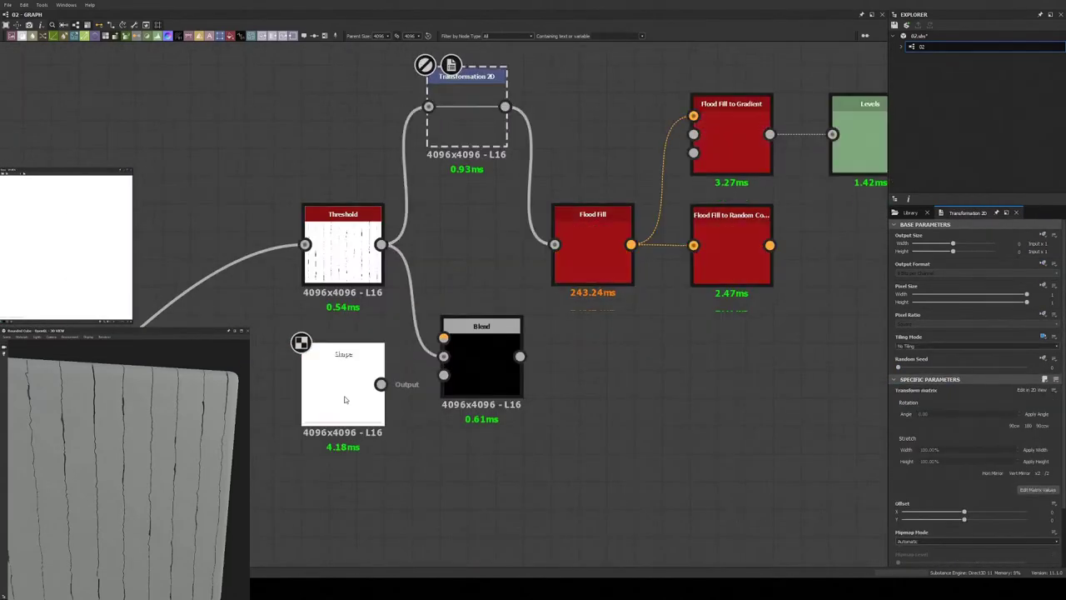
# - Place a Transformation 2D beside the Shape and feed the row mask into the Flood Fill mask
pyautogui.moveTo(481, 326); pyautogui.dragTo(509, 326)
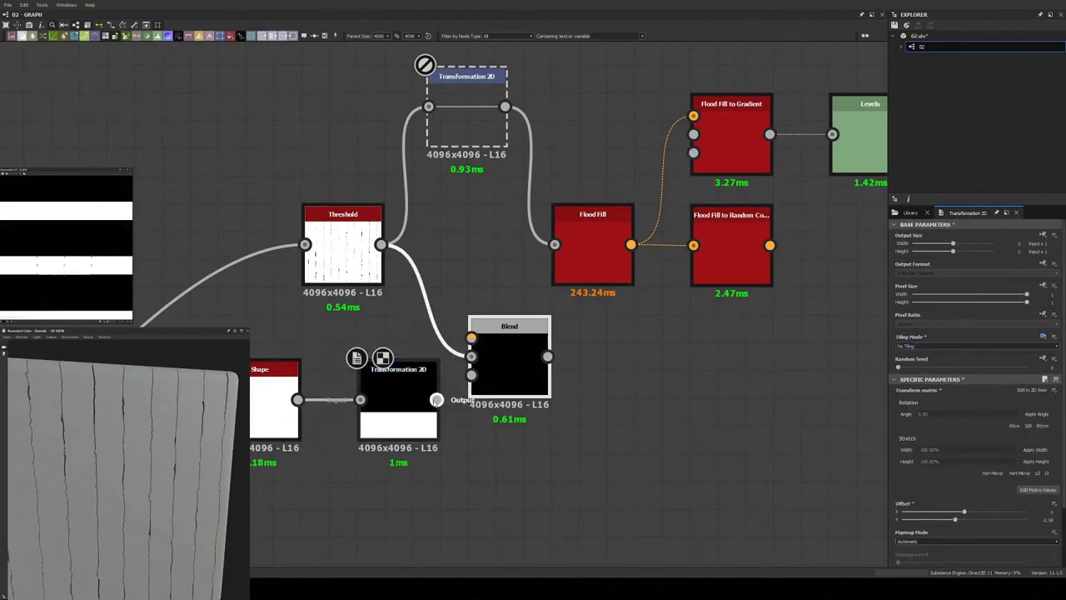
pyautogui.moveTo(373, 420); pyautogui.dragTo(250, 447)
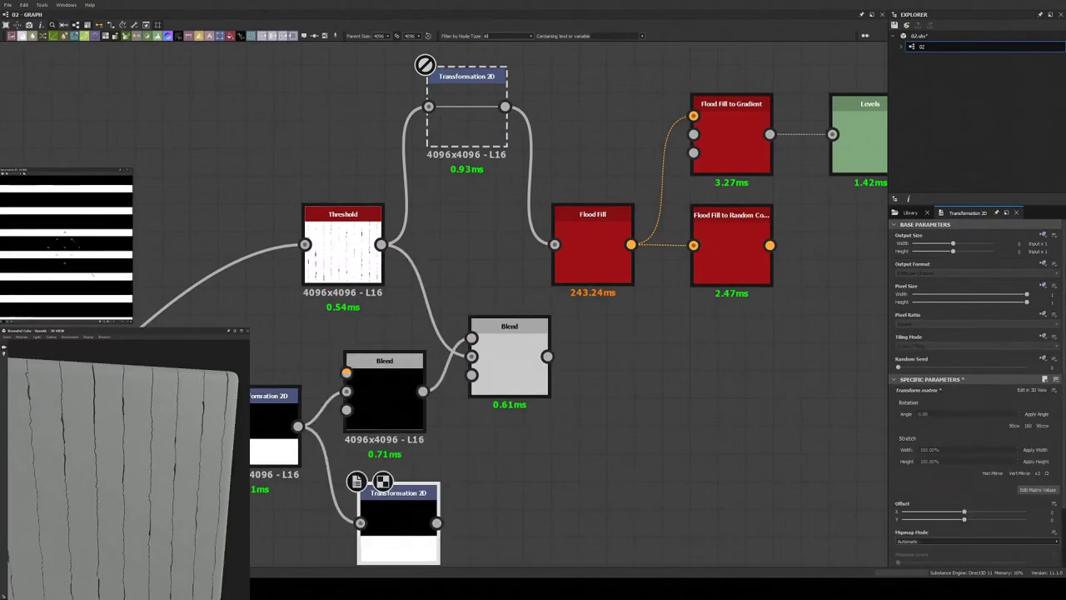
pyautogui.moveTo(546, 357); pyautogui.dragTo(551, 244)
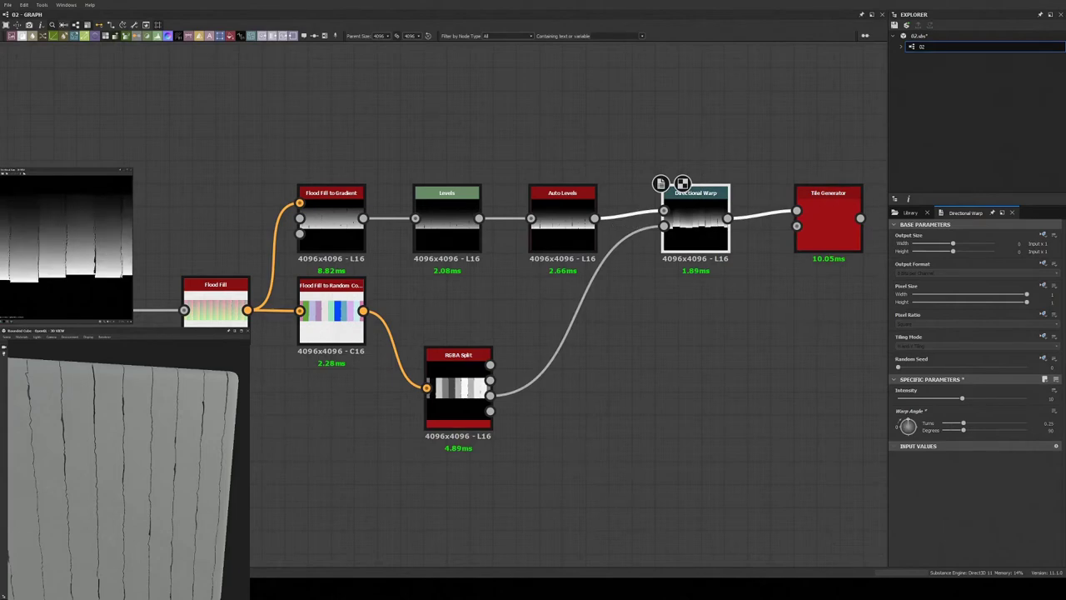
# - Isolate three plank bars from the RGBA Split and drive a Directional Warp with Gaussian Noise
pyautogui.click(447, 406)
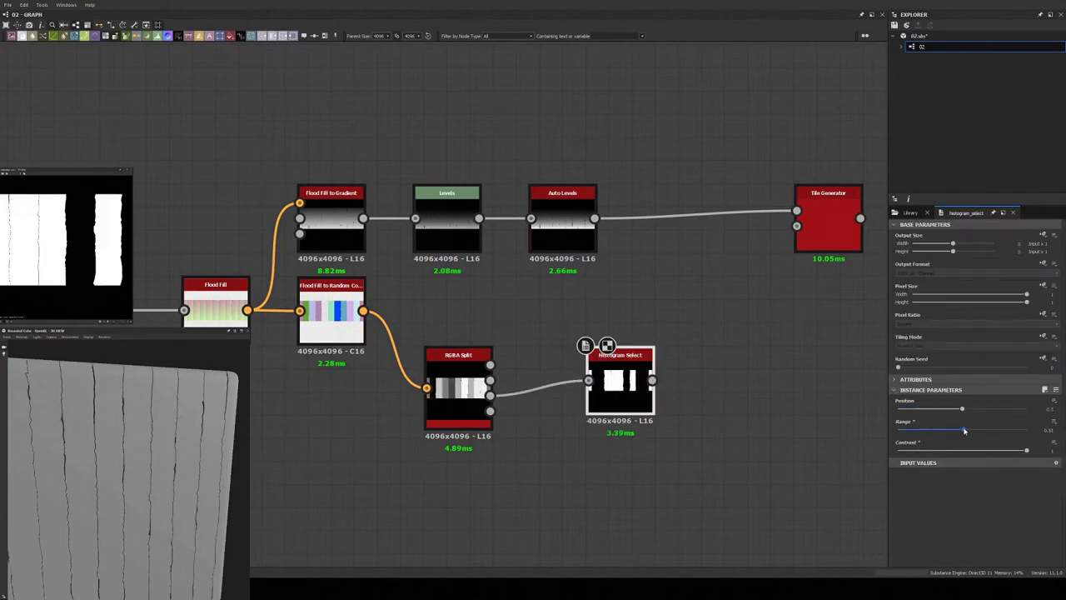
pyautogui.moveTo(964, 430); pyautogui.dragTo(974, 431)
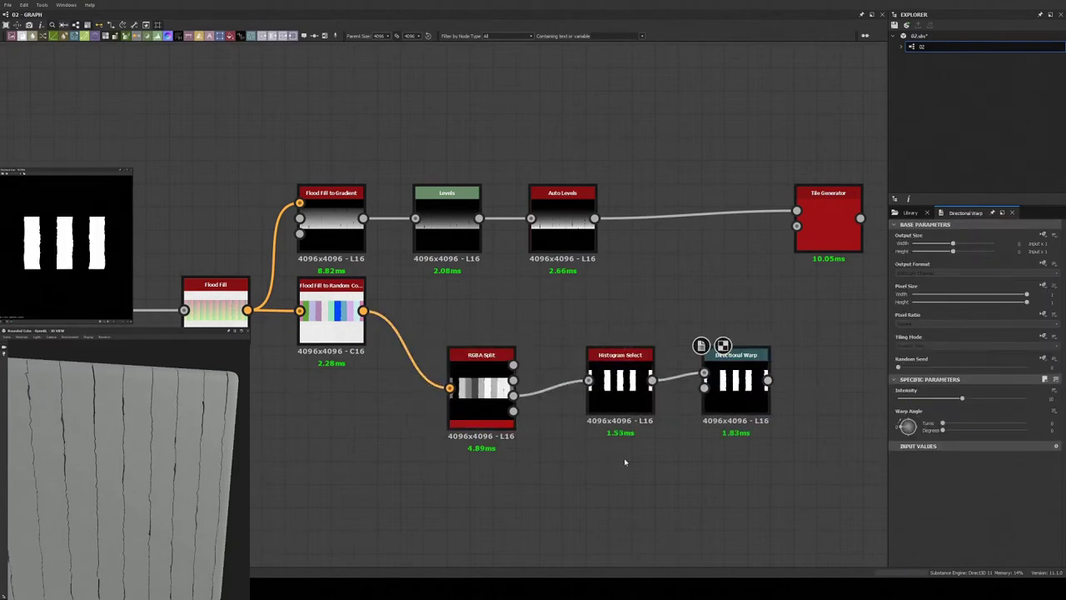
pyautogui.click(910, 212)
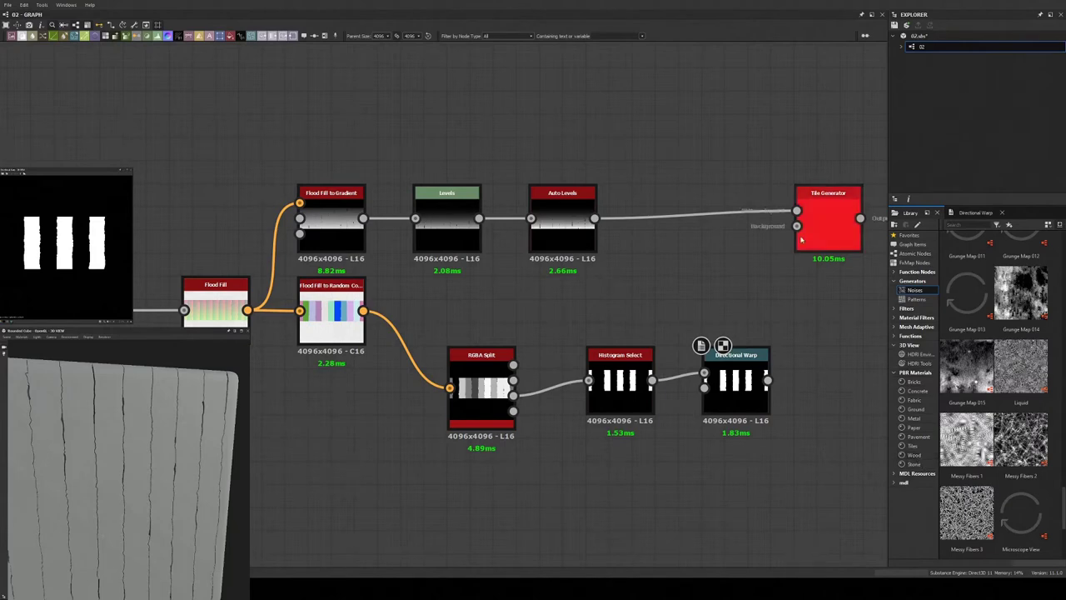
pyautogui.scroll(-3, 1016, 446)
pyautogui.scroll(2, 867, 466)
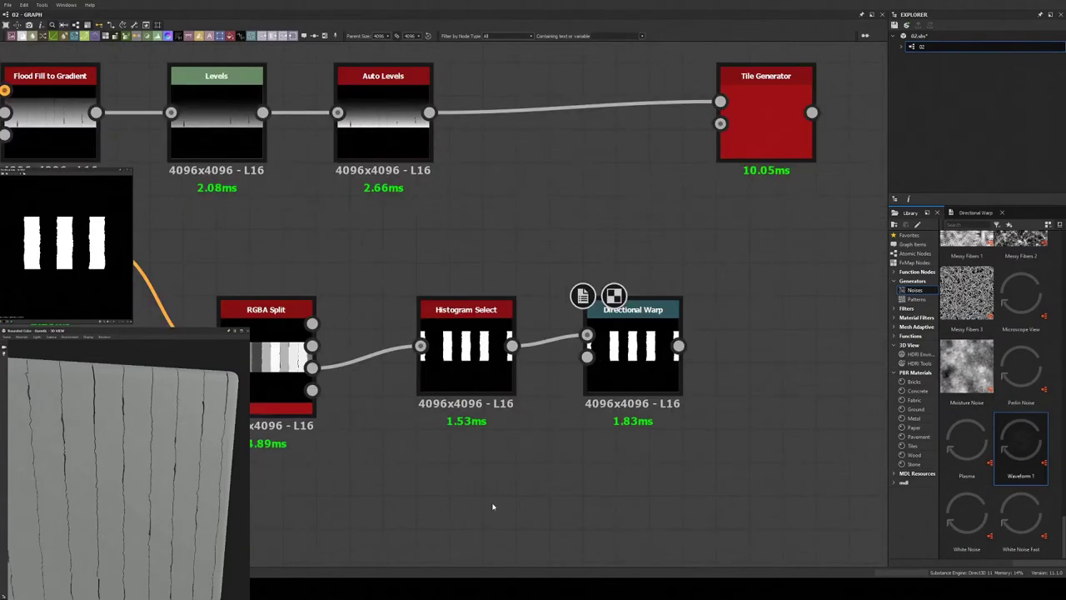
pyautogui.hotkey('ctrl', 'v')
pyautogui.moveTo(579, 478); pyautogui.dragTo(586, 356)
pyautogui.click(584, 300)
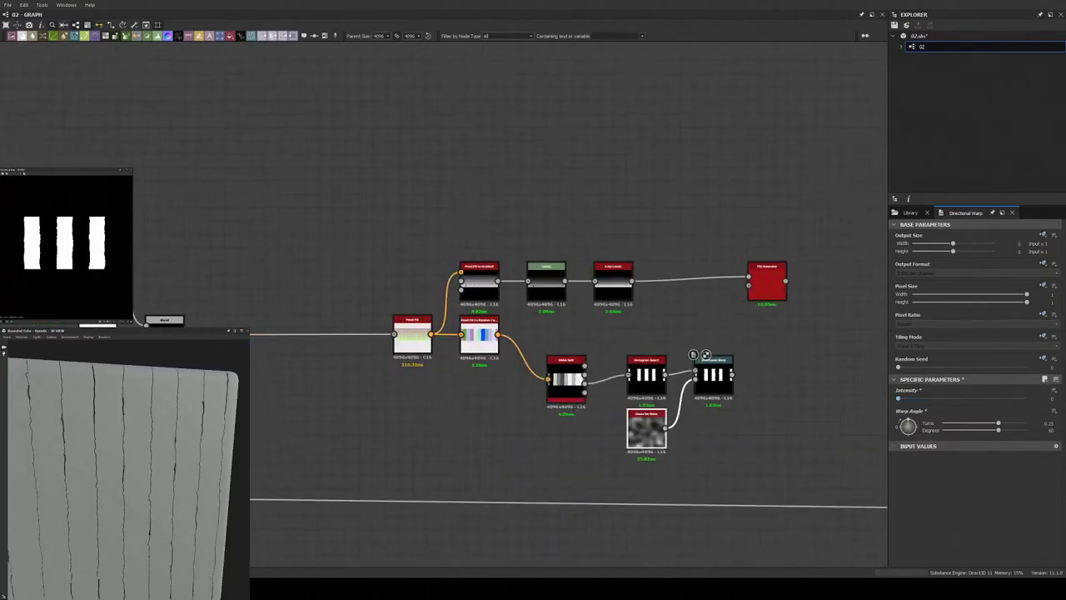
# - Add a Blend after the Directional Warp and raise the warp intensity to tear the bars
pyautogui.press('b')
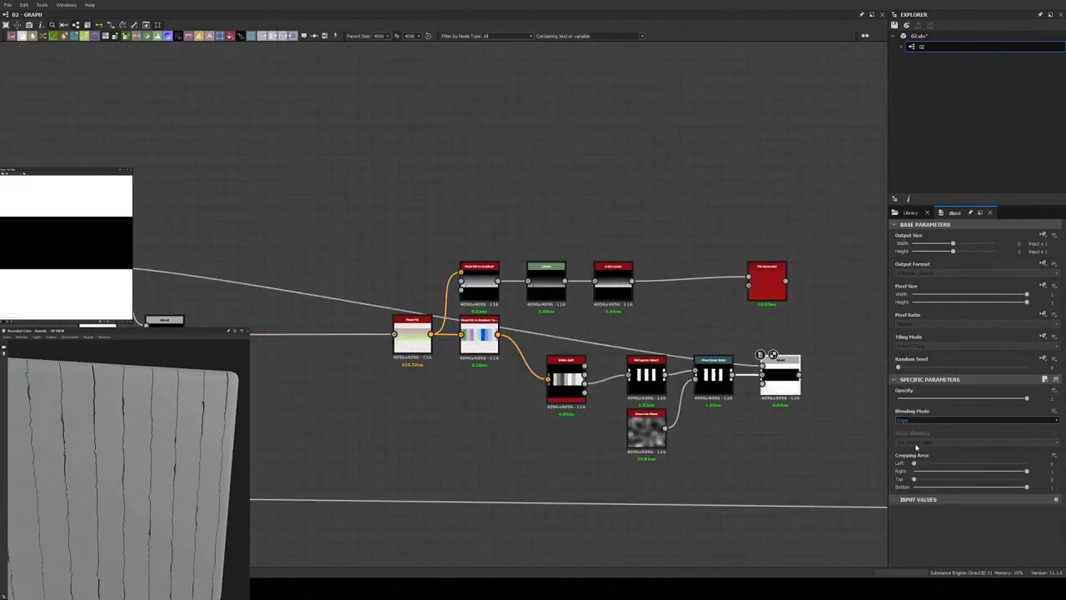
pyautogui.moveTo(1000, 398); pyautogui.dragTo(1051, 404)
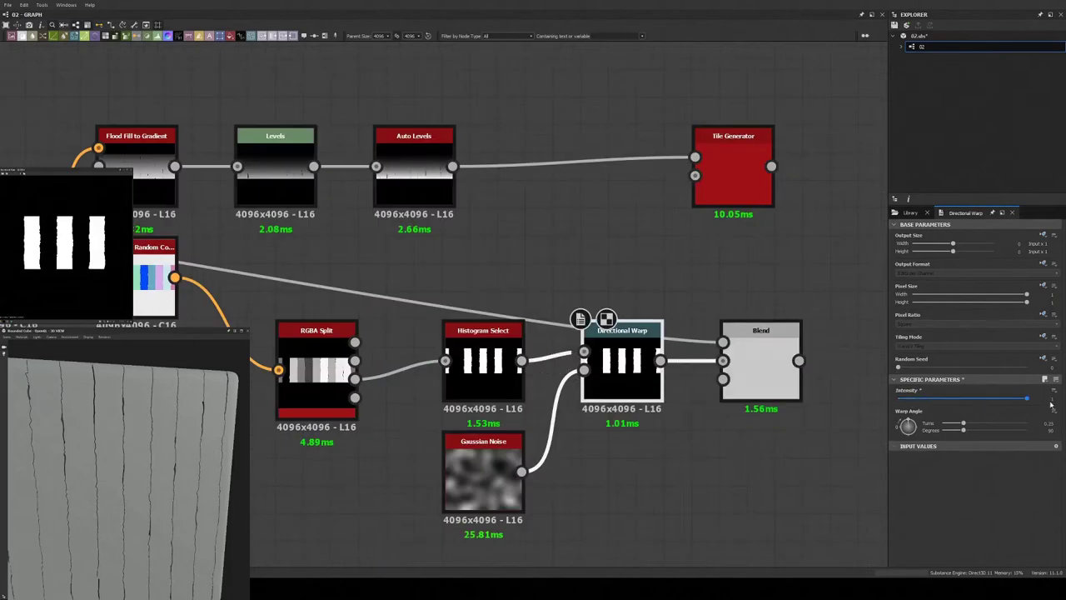
pyautogui.moveTo(956, 399); pyautogui.dragTo(1011, 398)
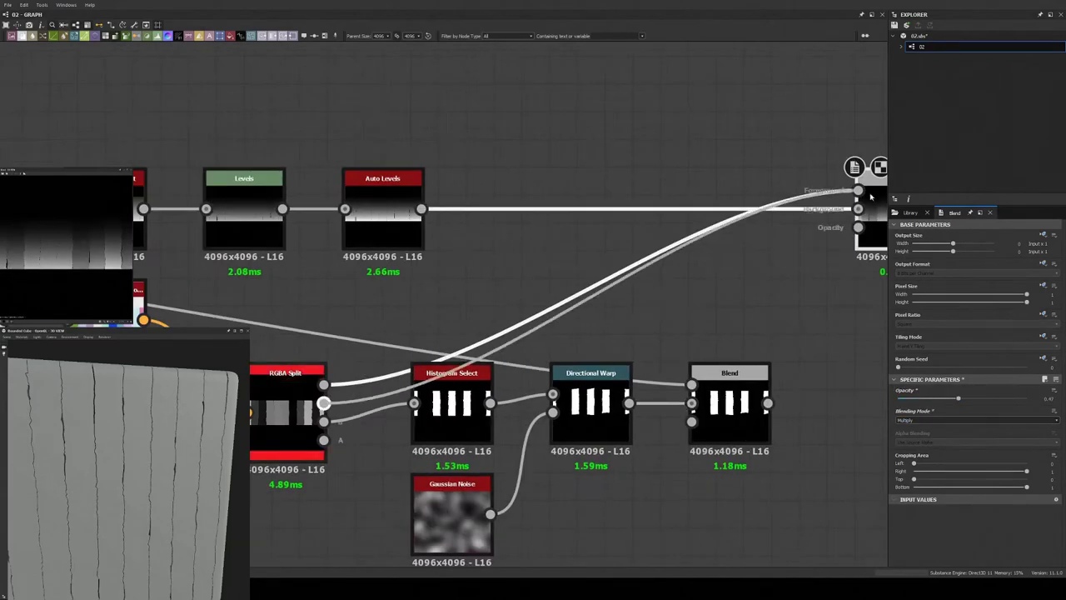
# - Connect the RGBA Split channel to the Blend and set Tile Generator size X to 0.2
pyautogui.moveTo(871, 196); pyautogui.dragTo(324, 406)
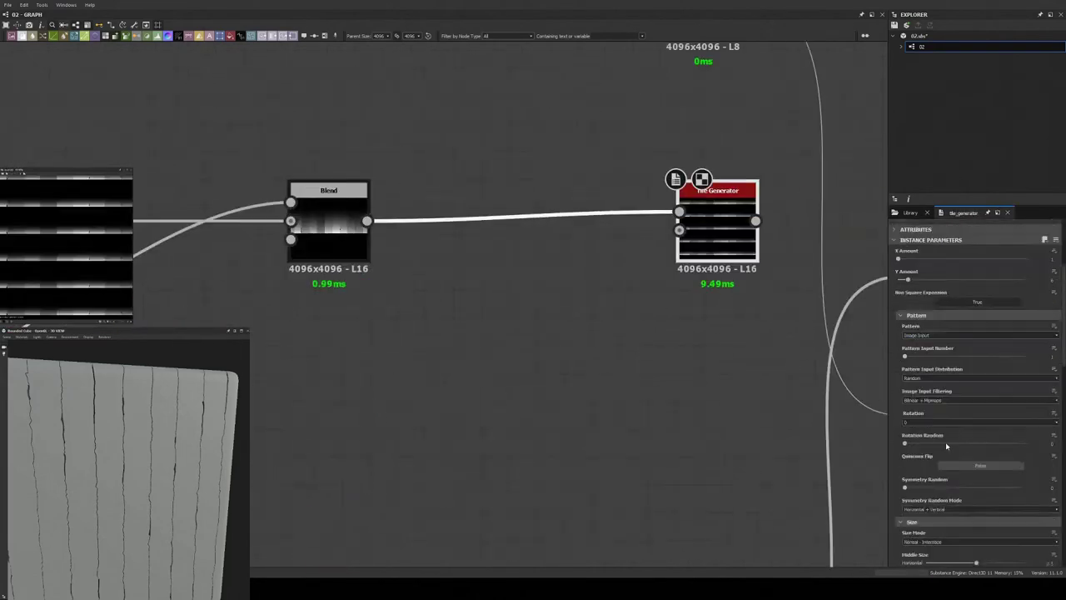
pyautogui.scroll(-5, 967, 355)
pyautogui.scroll(-5, 966, 355)
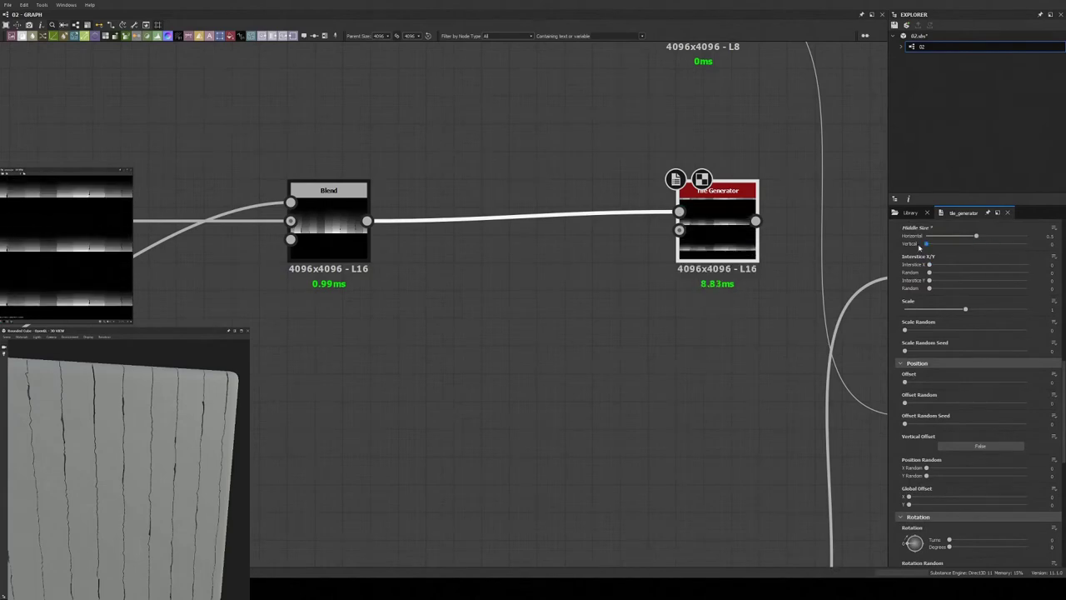
pyautogui.scroll(3, 949, 333)
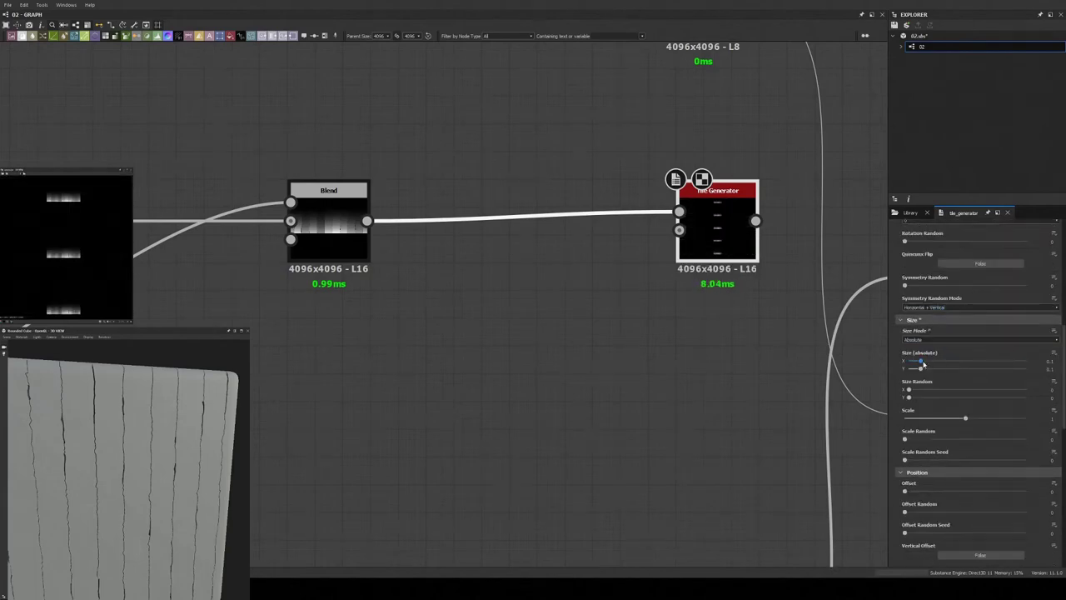
pyautogui.moveTo(920, 362); pyautogui.dragTo(977, 368)
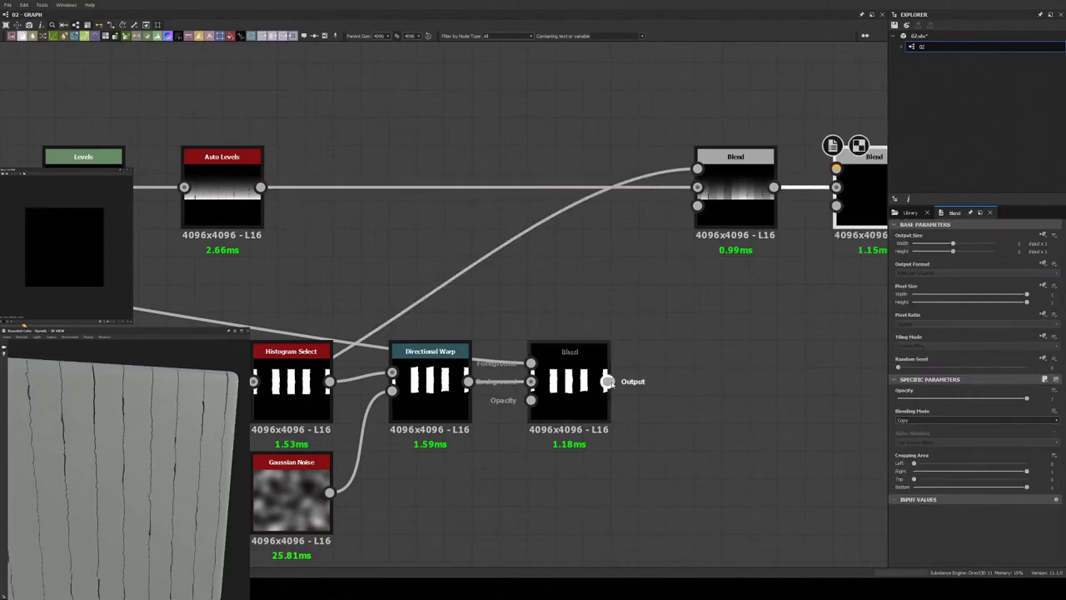
# - Chain another Blend after the first and wire the torn warped bars into it
pyautogui.moveTo(786, 258); pyautogui.dragTo(600, 289, button='middle')
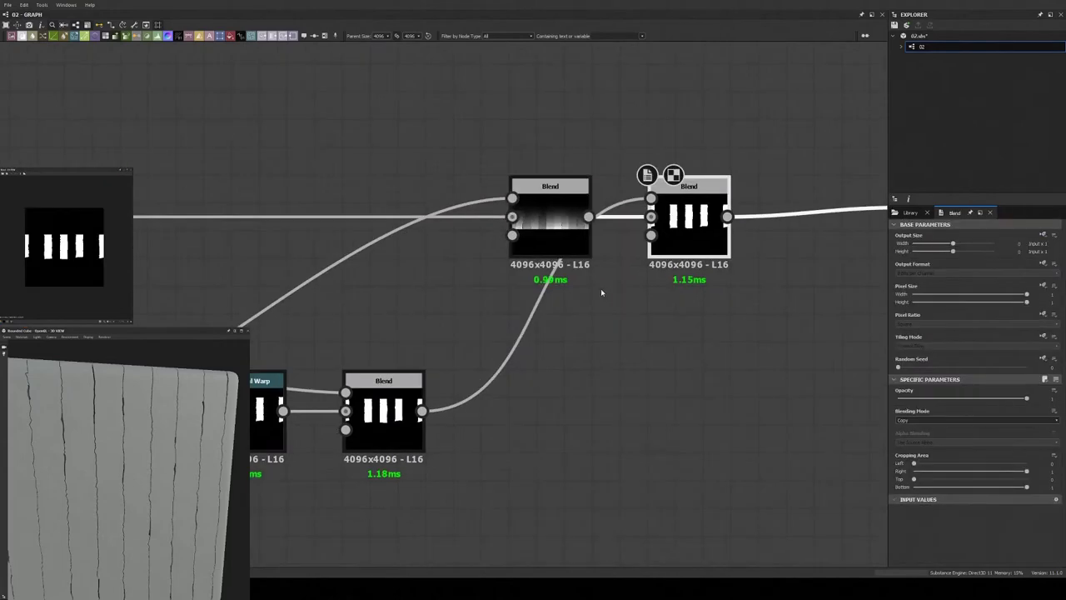
pyautogui.moveTo(531, 158); pyautogui.dragTo(513, 140, button='middle')
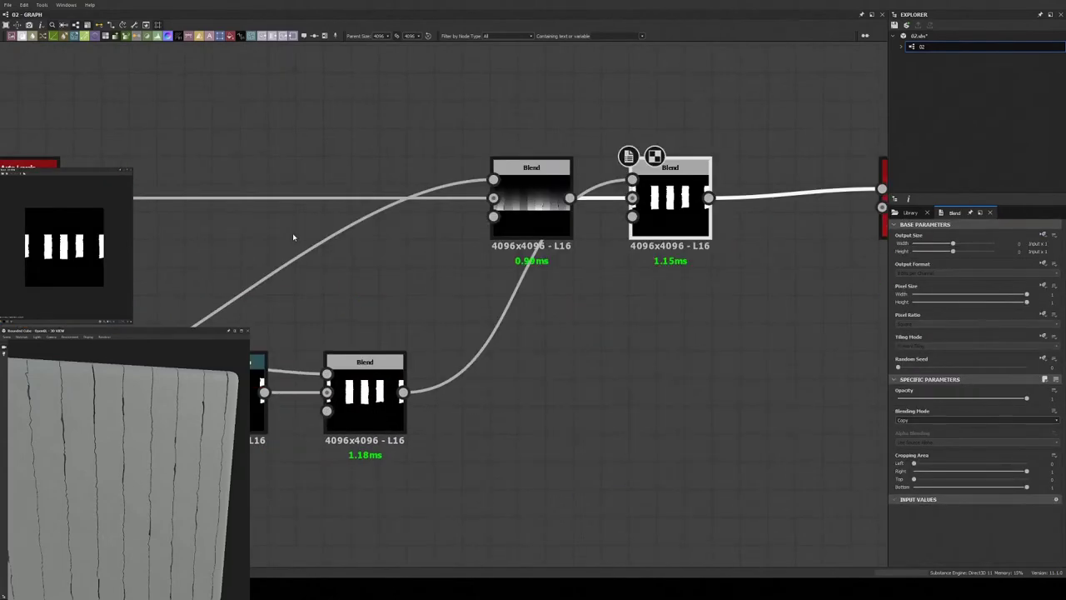
pyautogui.moveTo(457, 363); pyautogui.dragTo(874, 358, button='middle')
pyautogui.scroll(-3, 633, 283)
pyautogui.moveTo(317, 287)
pyautogui.mouseDown()
pyautogui.moveTo(561, 422)
pyautogui.moveTo(359, 324)
pyautogui.mouseUp()
pyautogui.scroll(-2, 560, 422)
pyautogui.scroll(3, 466, 349)
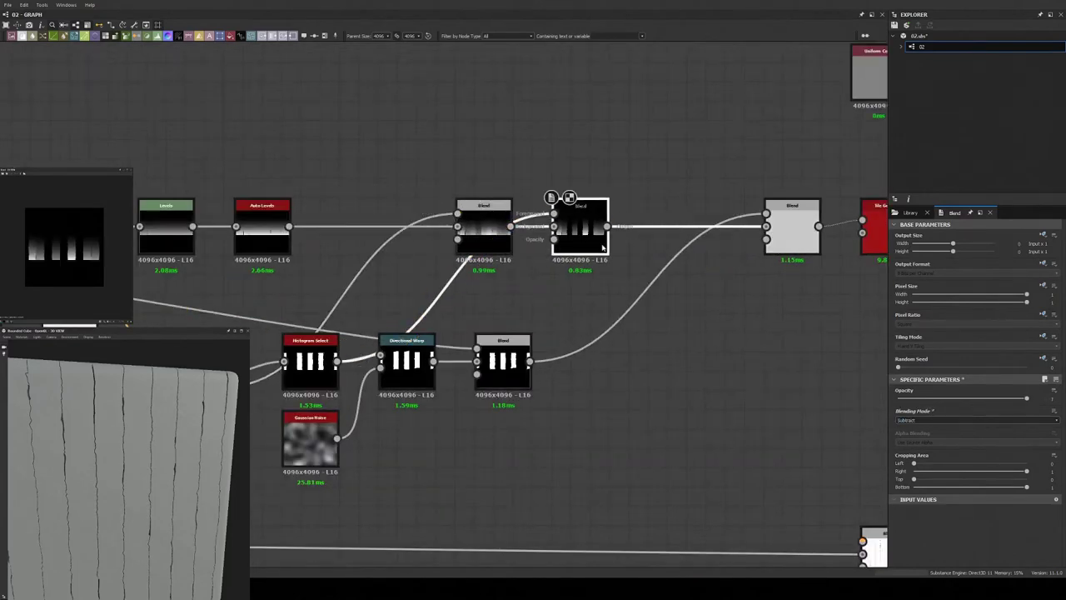
pyautogui.moveTo(714, 213); pyautogui.dragTo(676, 212)
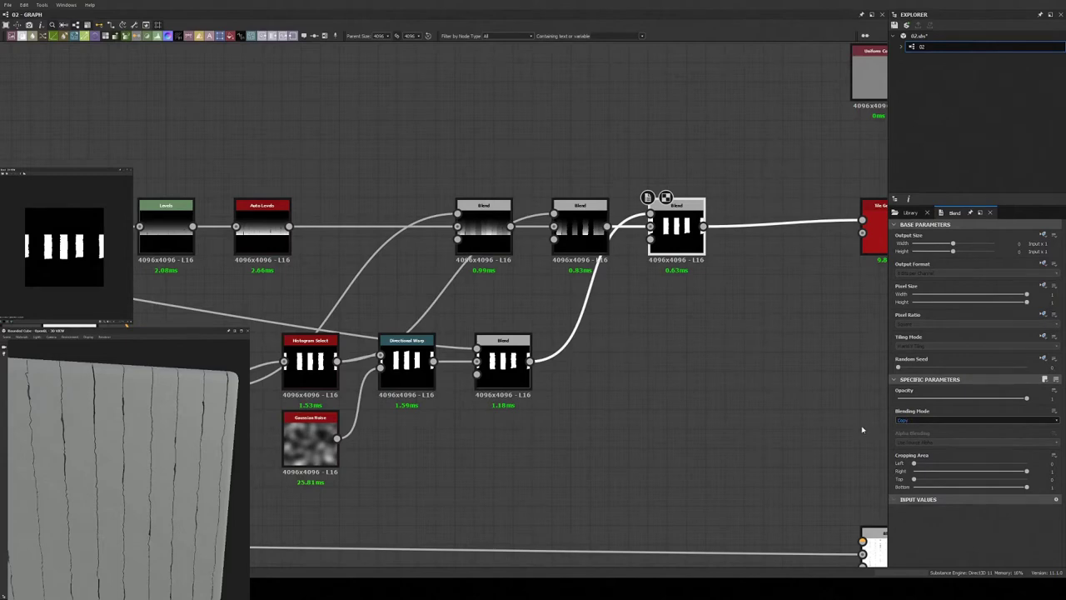
pyautogui.moveTo(320, 354); pyautogui.dragTo(451, 387, button='middle')
# - Adjust the Blend node's opacity
pyautogui.click(1025, 399)
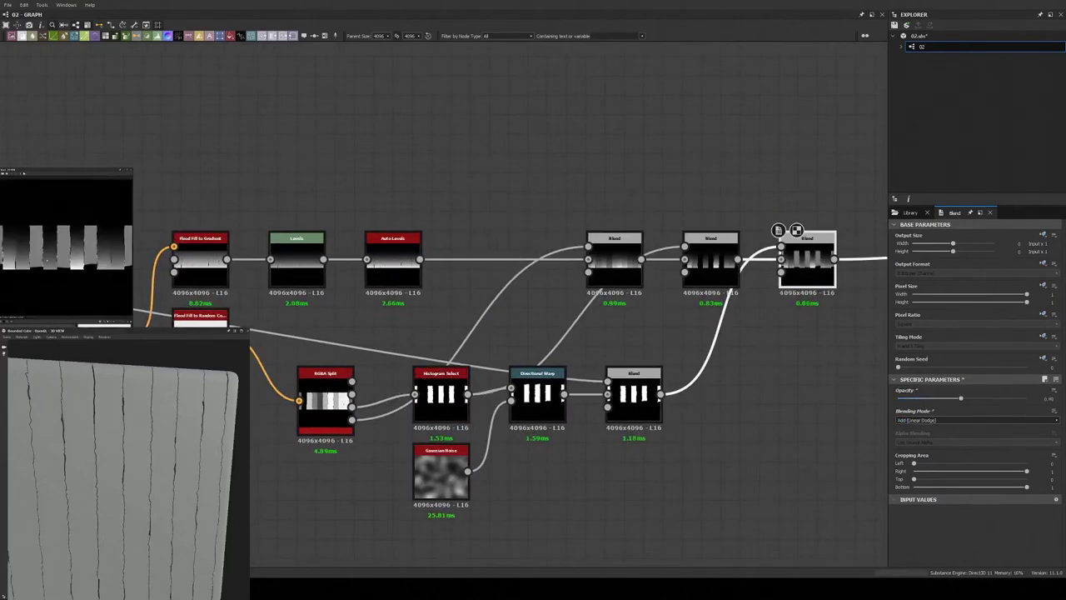
pyautogui.scroll(-1, 942, 420)
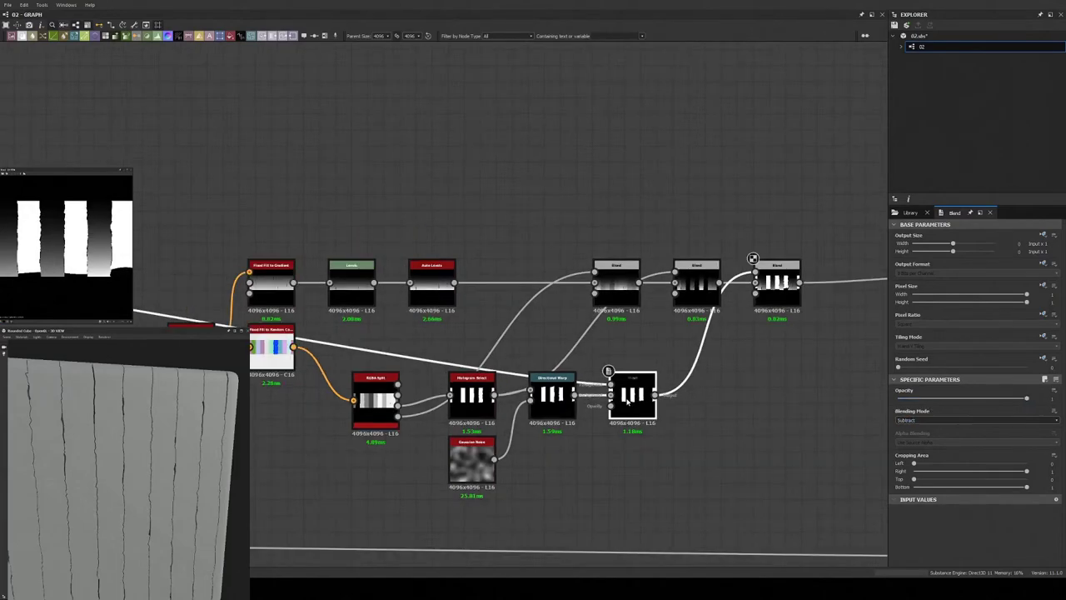
pyautogui.scroll(-3, 903, 432)
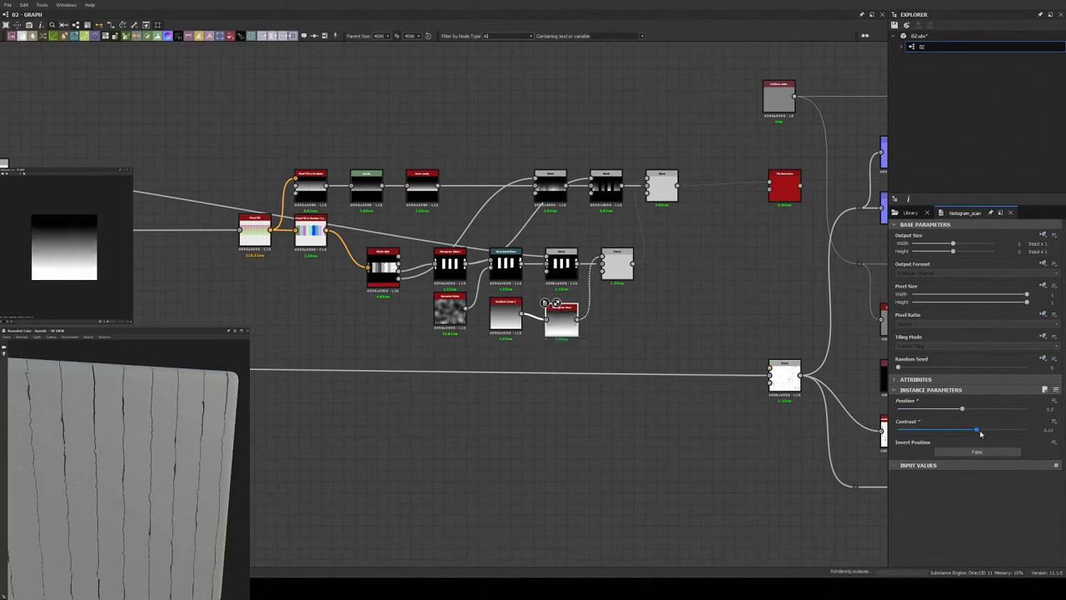
pyautogui.scroll(2, 626, 185)
# - Set the Histogram Scan contrast to 0.62
pyautogui.click(675, 178)
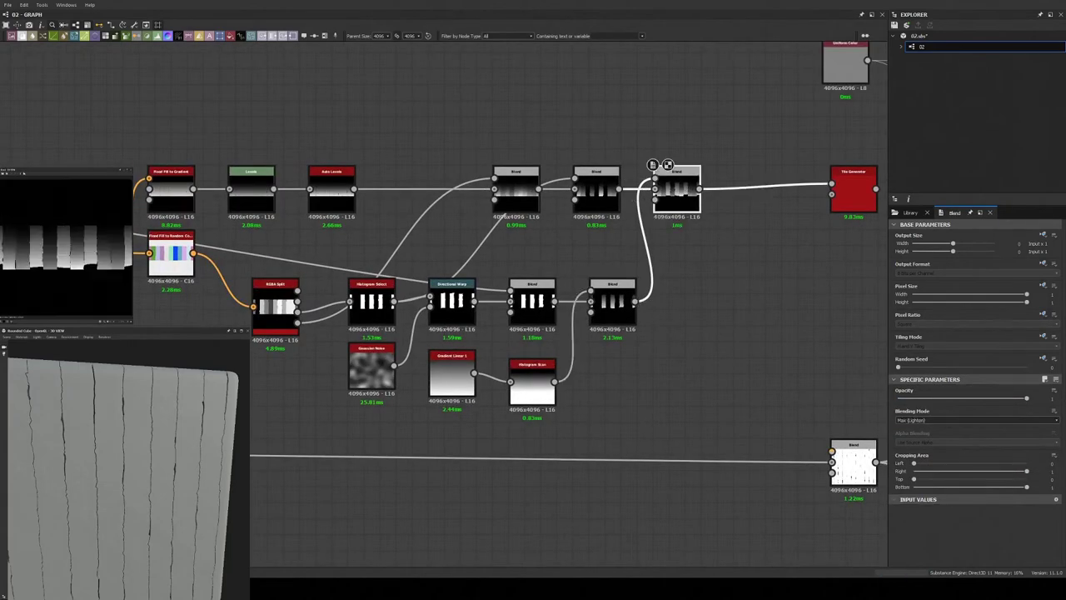
pyautogui.click(532, 381)
pyautogui.click(978, 431)
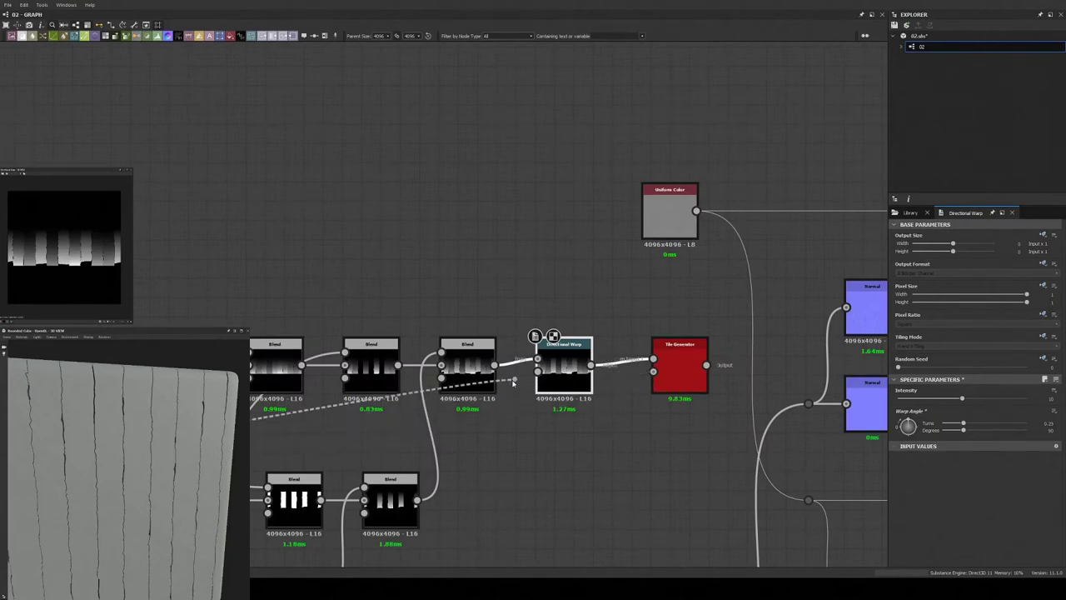
# - Connect a map into the Directional Warp's second input
pyautogui.moveTo(514, 382); pyautogui.dragTo(537, 372)
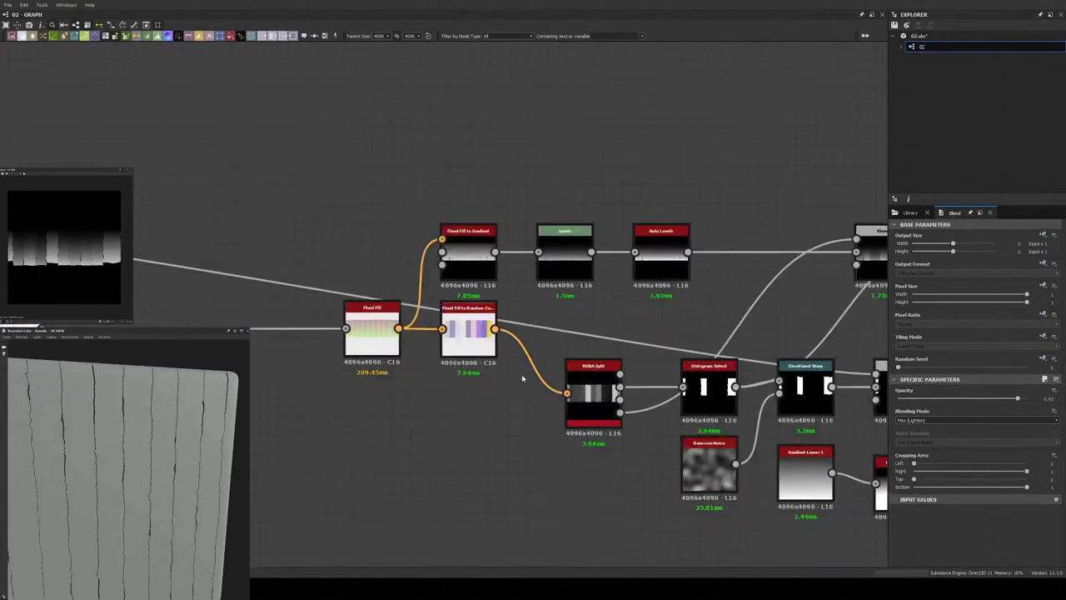
pyautogui.scroll(5, 522, 374)
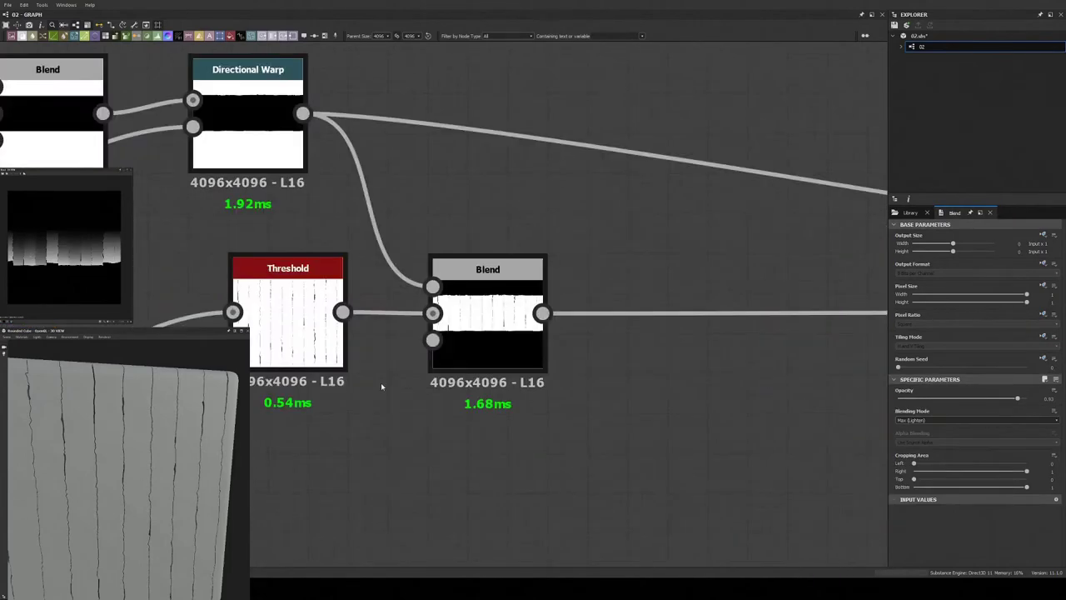
pyautogui.scroll(4, 710, 353)
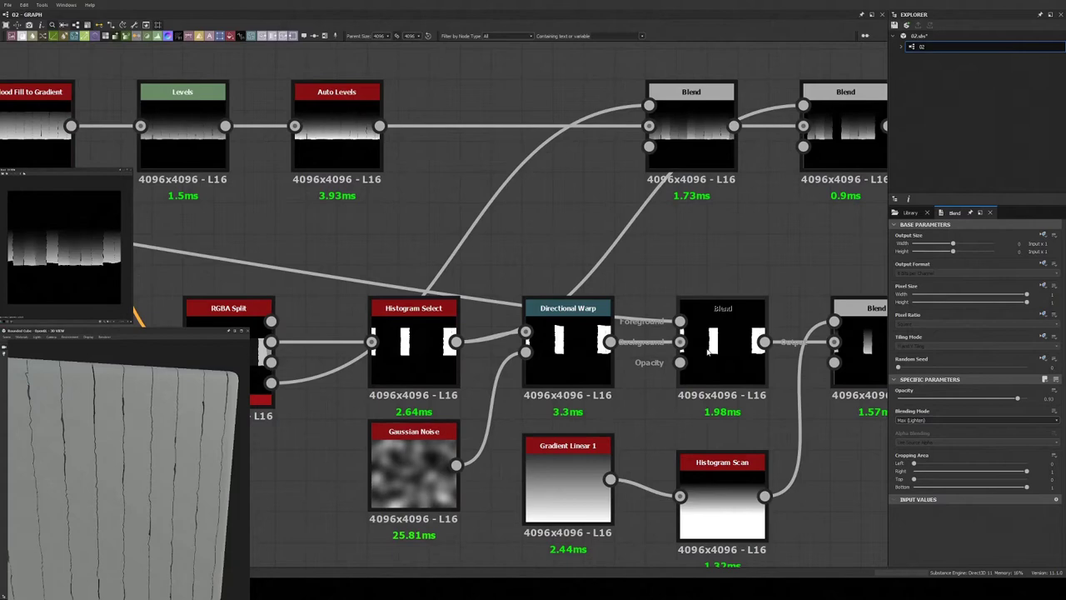
pyautogui.scroll(-4, 708, 352)
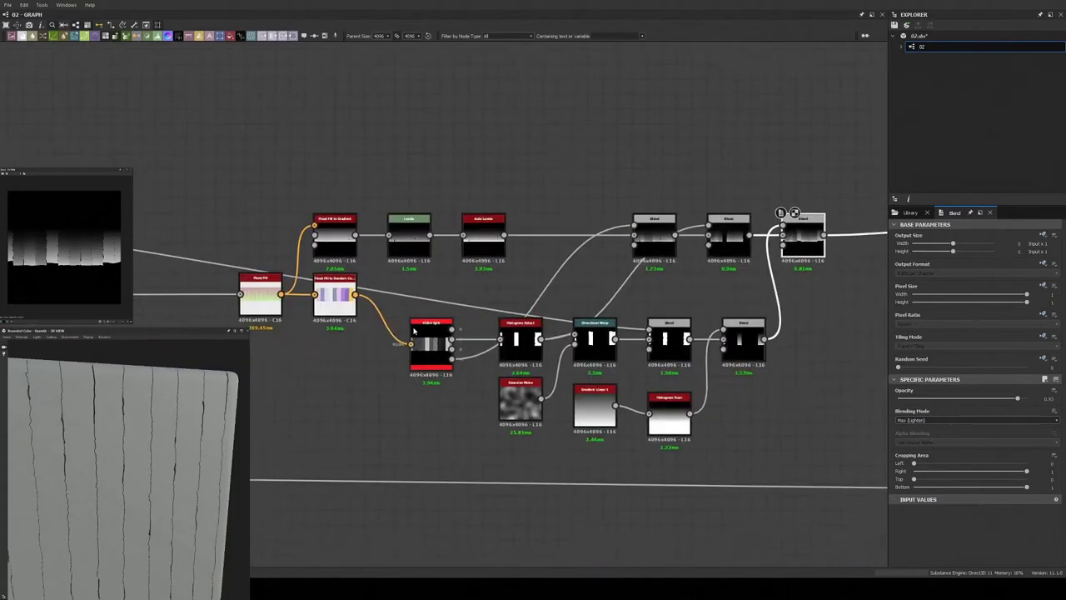
pyautogui.moveTo(411, 342); pyautogui.dragTo(520, 341, button='middle')
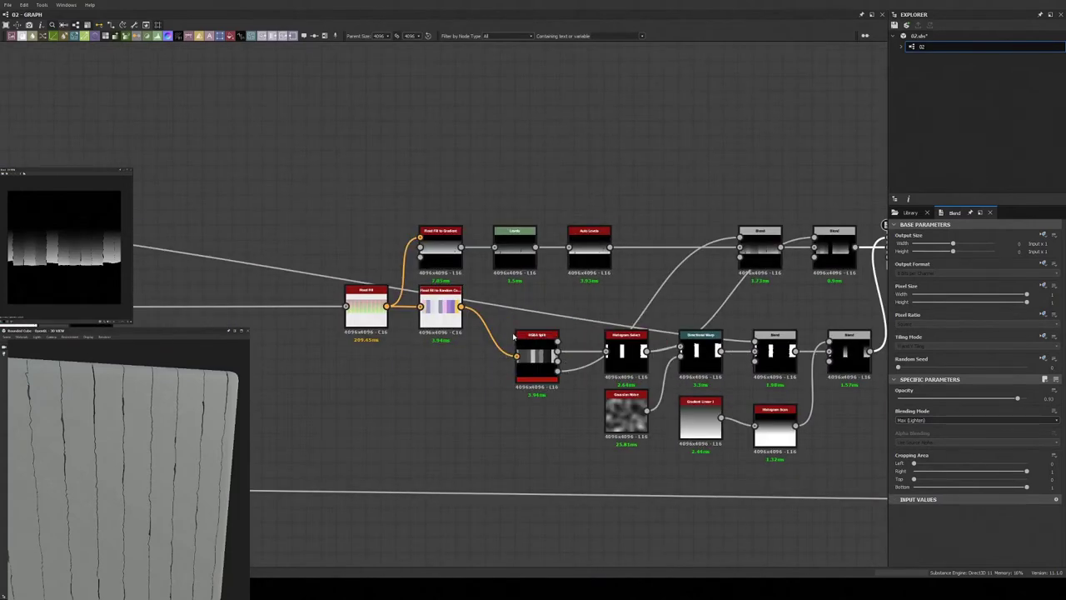
pyautogui.scroll(1, 513, 335)
# - Give the Tile Generator a 0.34 offset with random position X 0.5 and Y 0.12
pyautogui.moveTo(583, 333); pyautogui.dragTo(507, 337, button='middle')
pyautogui.click(824, 233)
pyautogui.scroll(-5, 974, 374)
pyautogui.moveTo(905, 494); pyautogui.dragTo(1026, 513)
pyautogui.scroll(-2, 974, 416)
pyautogui.moveTo(905, 511); pyautogui.dragTo(936, 512)
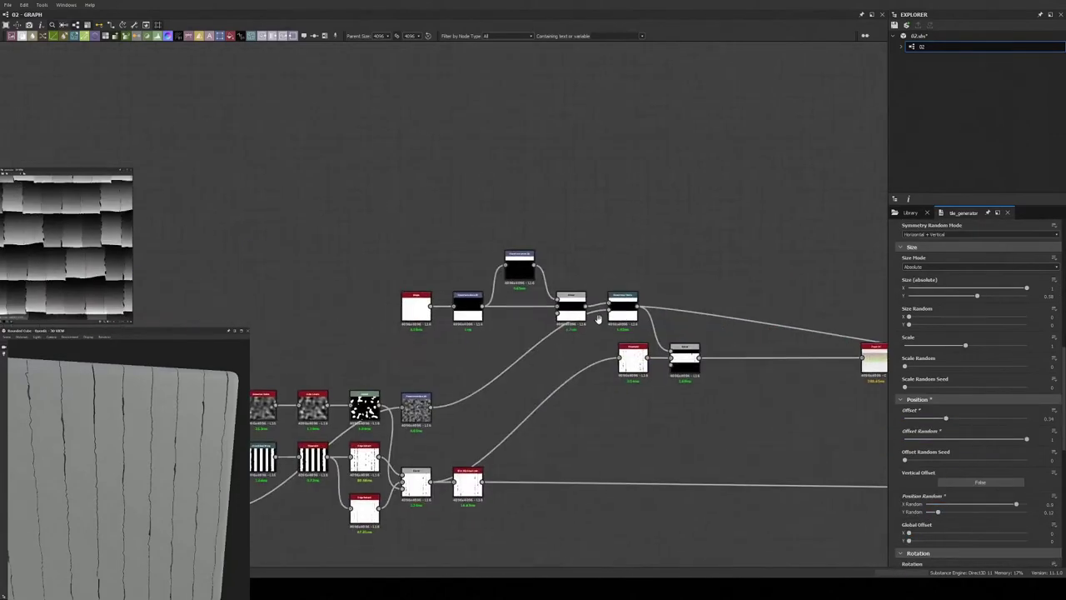
# - Inspect the multiply Blend node and preview its output in 2D
pyautogui.scroll(3, 598, 319)
pyautogui.click(690, 183)
pyautogui.moveTo(690, 183); pyautogui.dragTo(573, 239, button='middle')
pyautogui.doubleClick(573, 239)
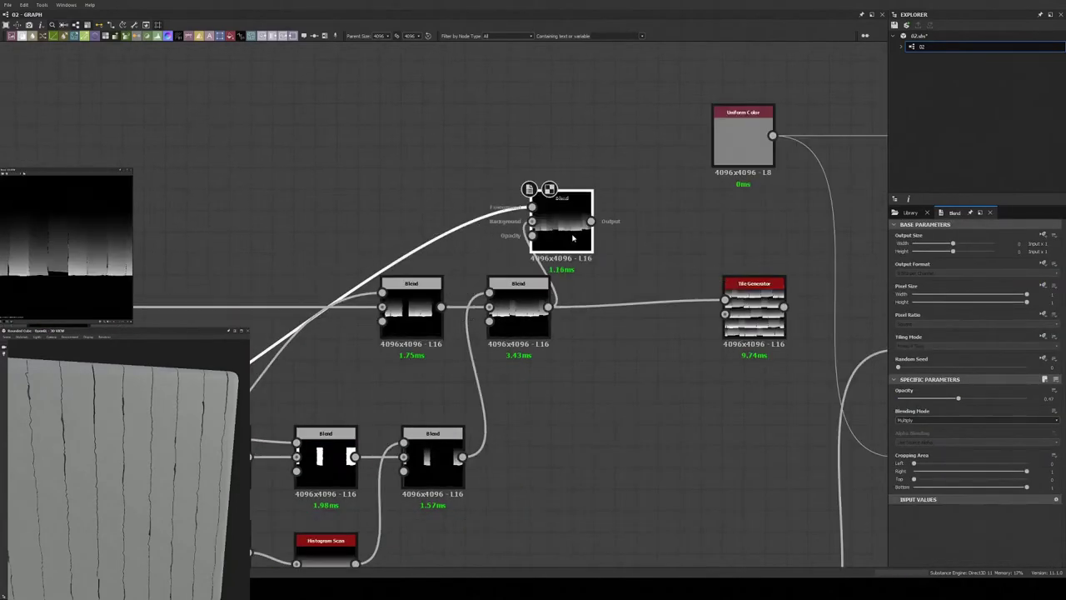
pyautogui.scroll(-5, 427, 359)
pyautogui.scroll(3, 690, 287)
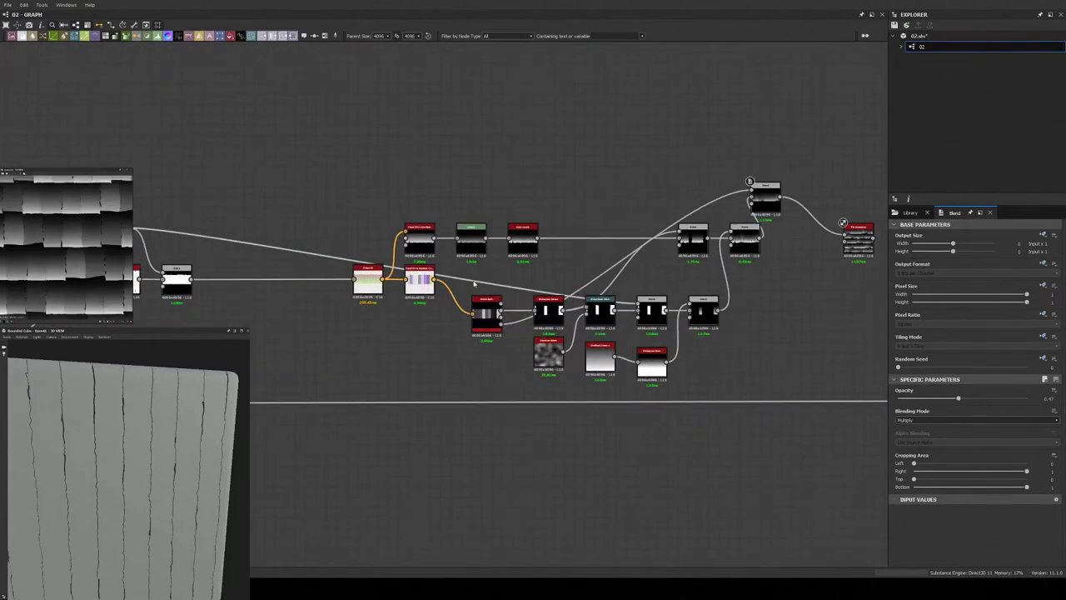
pyautogui.scroll(-5, 524, 428)
pyautogui.scroll(6, 379, 382)
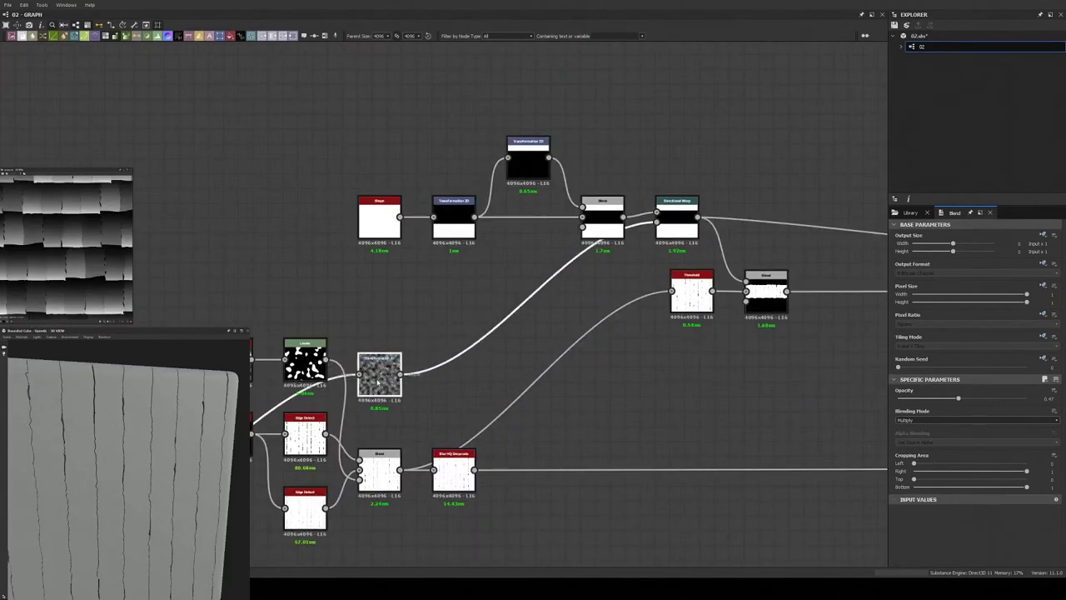
pyautogui.scroll(-3, 759, 302)
# - Check the Curve node's output and settings while turning the 3D preview
pyautogui.moveTo(759, 302)
pyautogui.mouseDown(button='middle')
pyautogui.moveTo(757, 409)
pyautogui.moveTo(491, 370)
pyautogui.mouseUp(button='middle')
pyautogui.scroll(-3, 492, 369)
pyautogui.moveTo(125, 467); pyautogui.dragTo(192, 467)
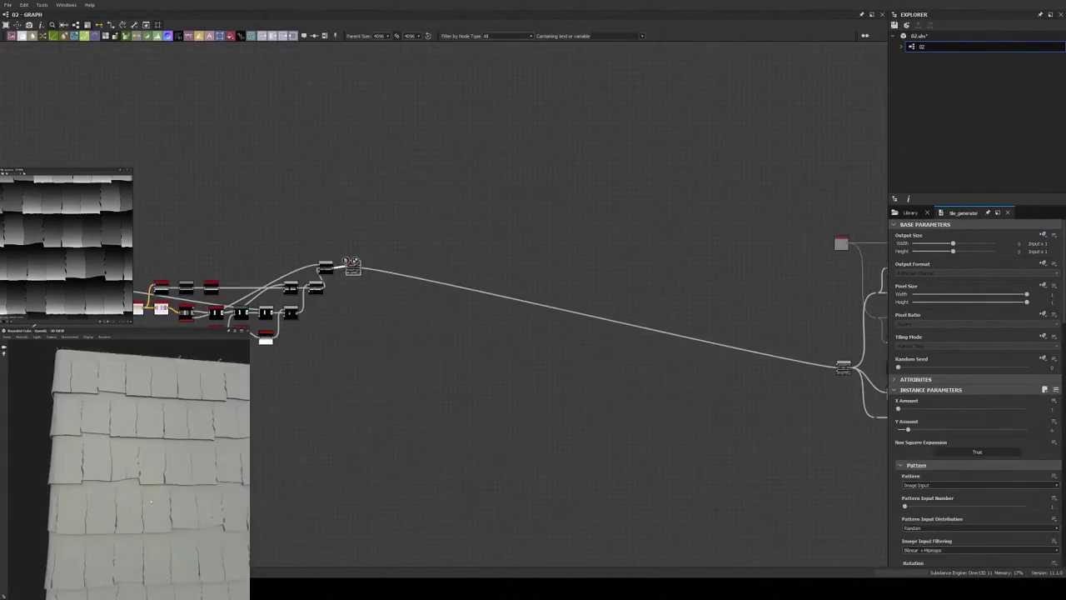
pyautogui.scroll(3, 500, 316)
pyautogui.scroll(5, 576, 265)
pyautogui.doubleClick(857, 316)
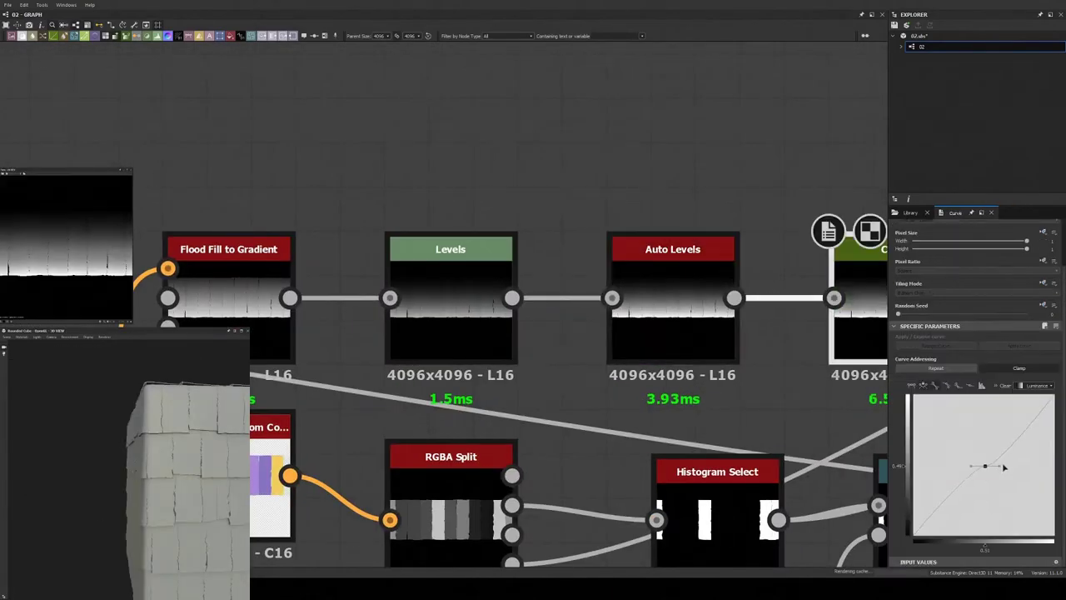
pyautogui.moveTo(124, 466); pyautogui.dragTo(191, 466)
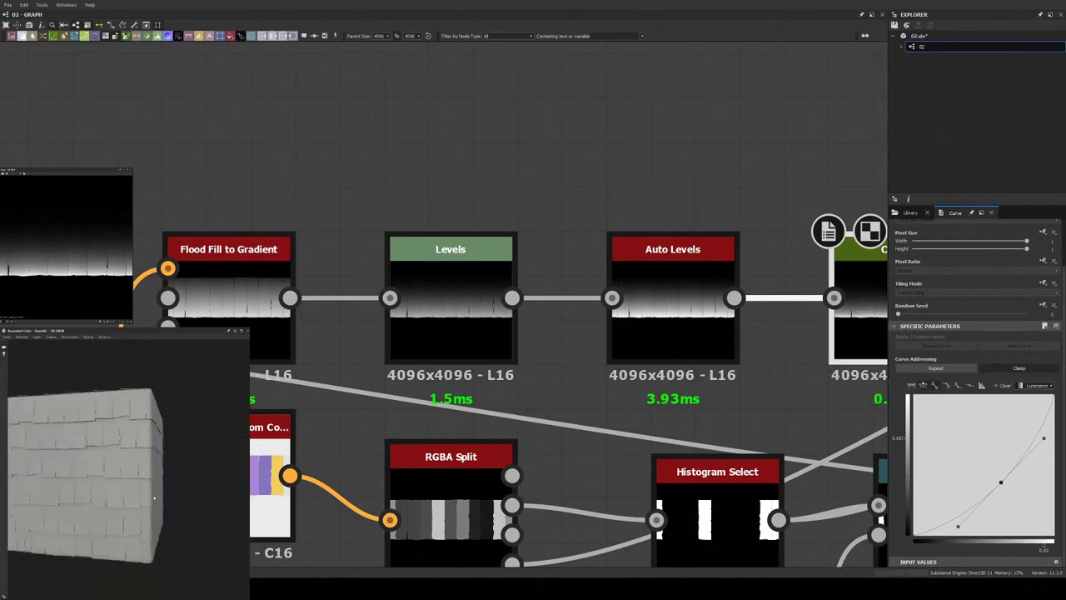
pyautogui.scroll(-2, 254, 268)
# - Paste a Shape Splatter below the Tile Generator and feed it the Blend output
pyautogui.moveTo(470, 369); pyautogui.dragTo(573, 317, button='middle')
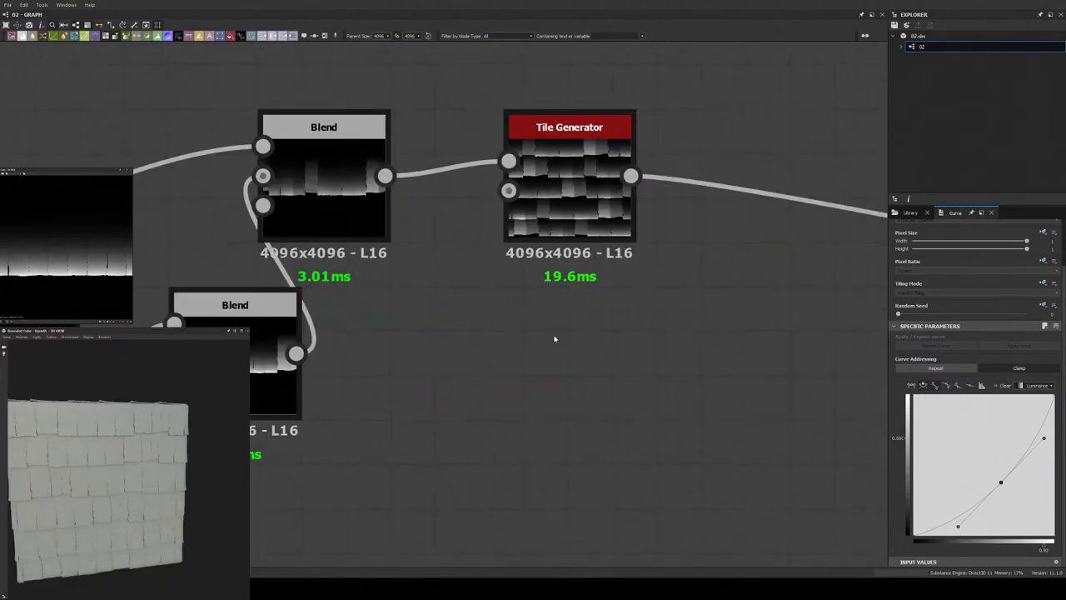
pyautogui.scroll(-1, 554, 339)
pyautogui.hotkey('ctrl', 'v')
pyautogui.moveTo(540, 350); pyautogui.dragTo(420, 202)
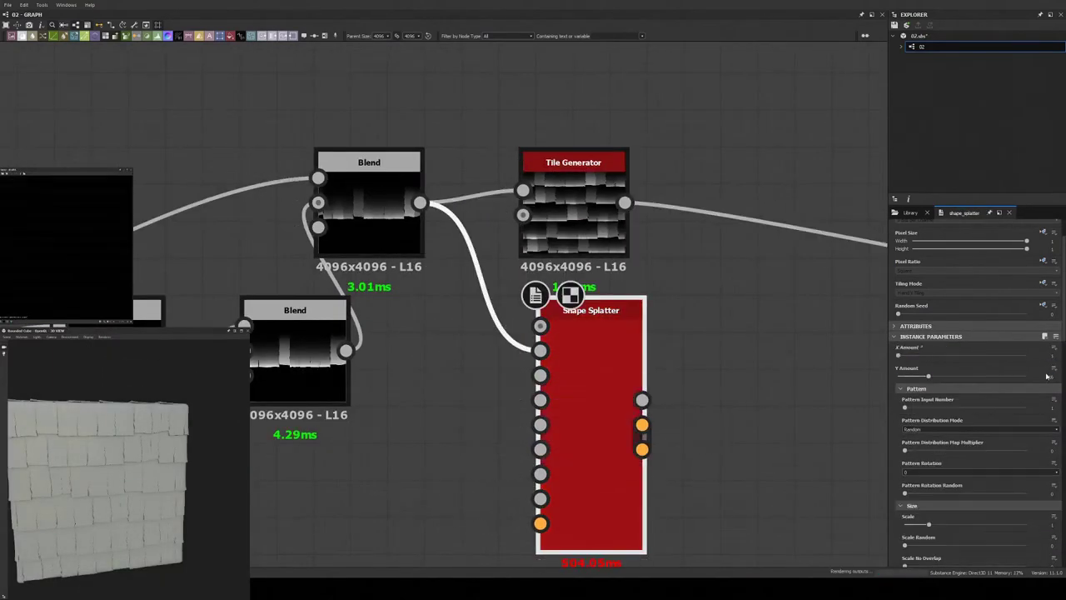
# - Lower the Shape Splatter's Offset Horizontal and stretch its Size Y to 2.44
pyautogui.scroll(-1, 716, 424)
pyautogui.scroll(-2, 971, 446)
pyautogui.scroll(-2, 972, 445)
pyautogui.scroll(-2, 972, 446)
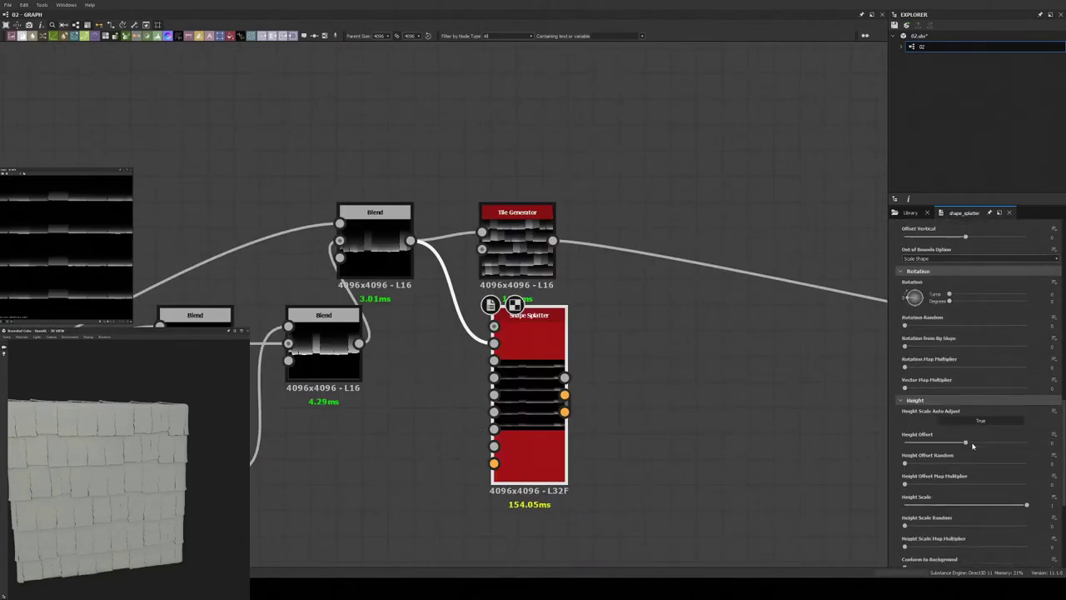
pyautogui.scroll(3, 972, 445)
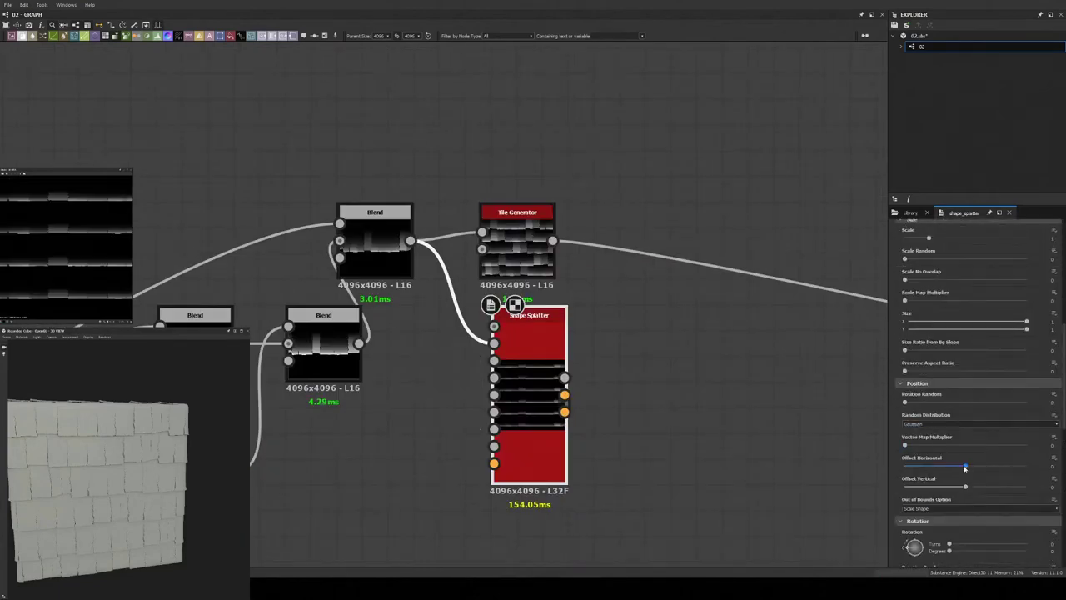
pyautogui.scroll(1, 964, 468)
pyautogui.scroll(1, 941, 375)
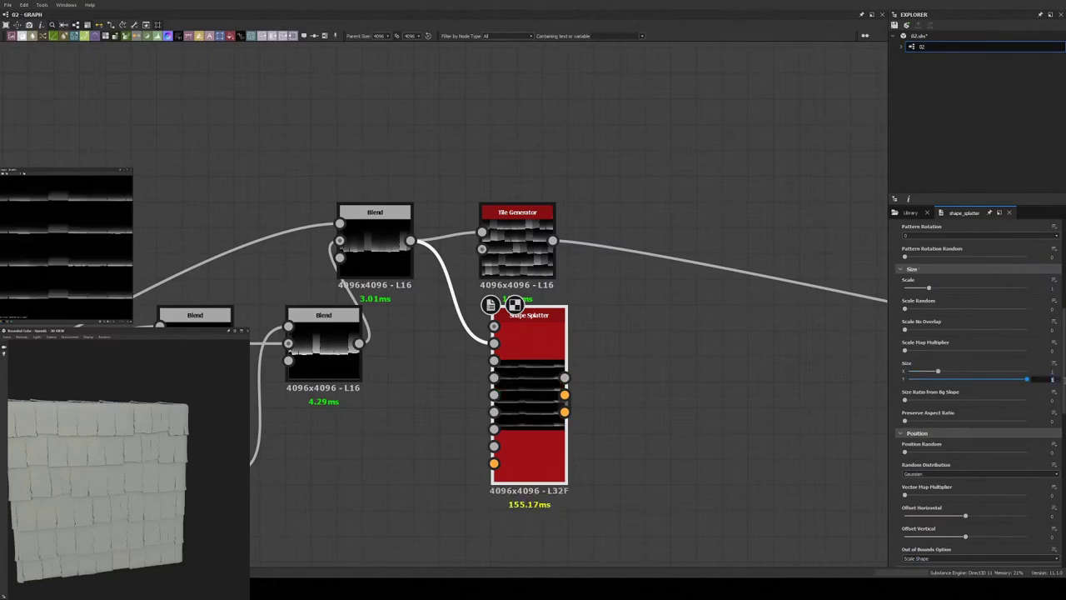
pyautogui.scroll(-2, 975, 443)
pyautogui.scroll(-2, 975, 443)
pyautogui.scroll(-2, 975, 443)
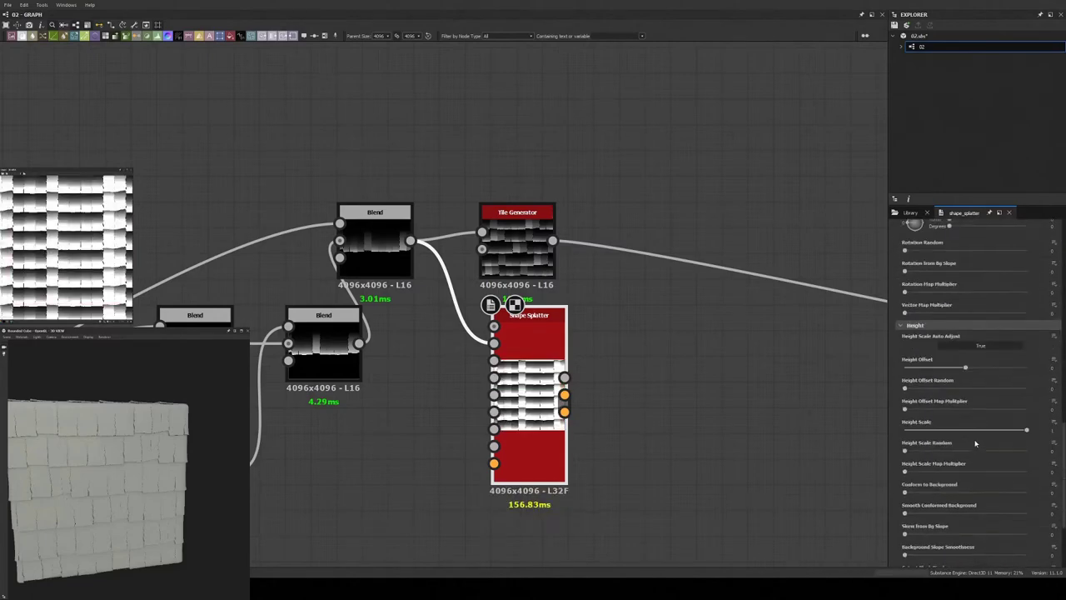
pyautogui.scroll(2, 975, 443)
pyautogui.scroll(2, 979, 359)
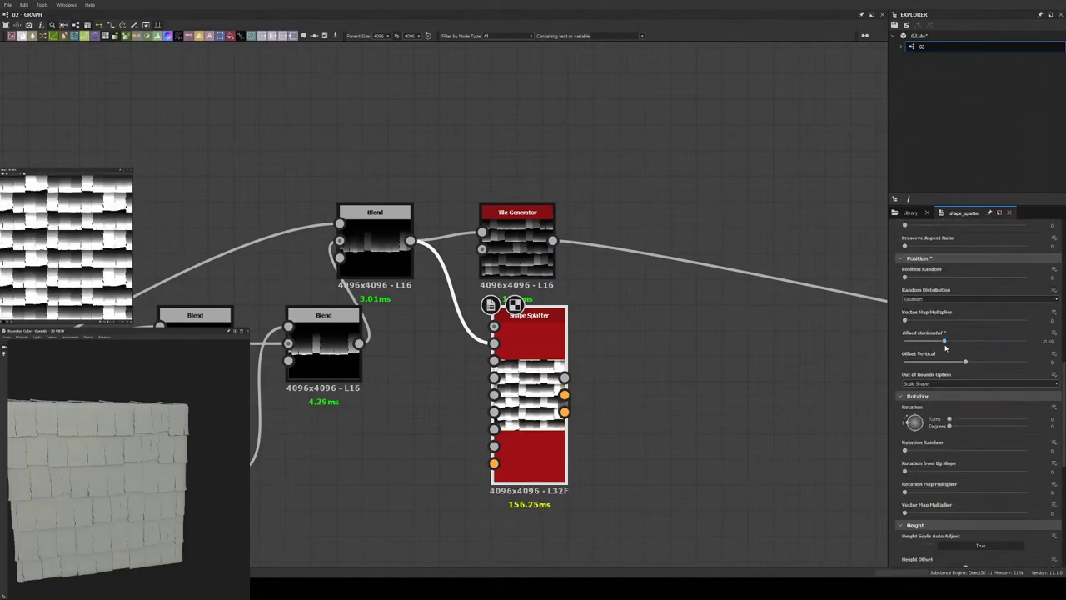
pyautogui.moveTo(965, 360); pyautogui.dragTo(887, 359)
pyautogui.scroll(5, 969, 363)
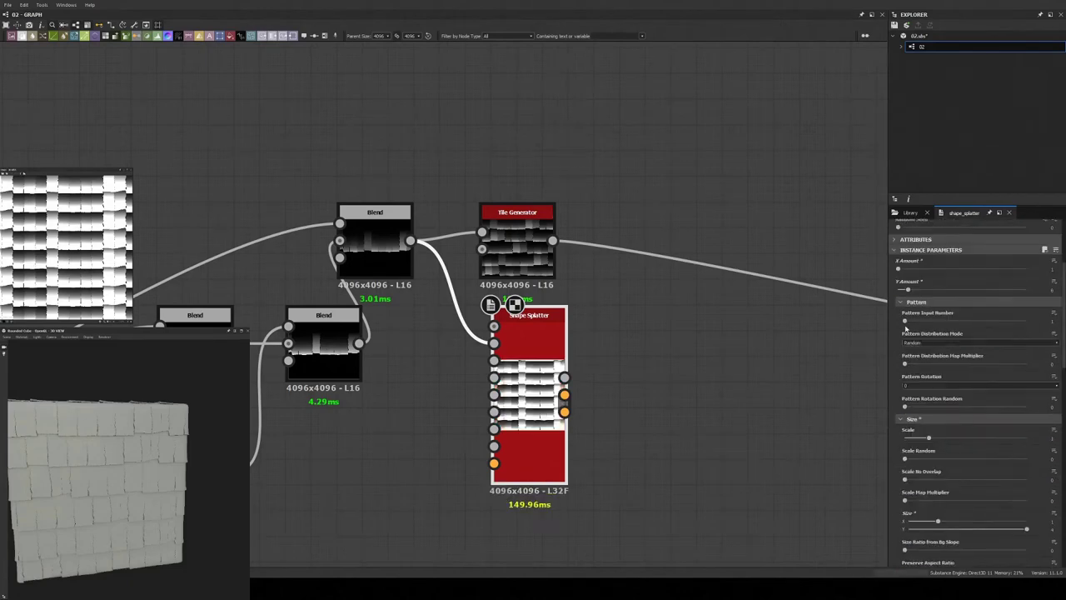
pyautogui.scroll(-2, 982, 379)
pyautogui.moveTo(1026, 454); pyautogui.dragTo(980, 454)
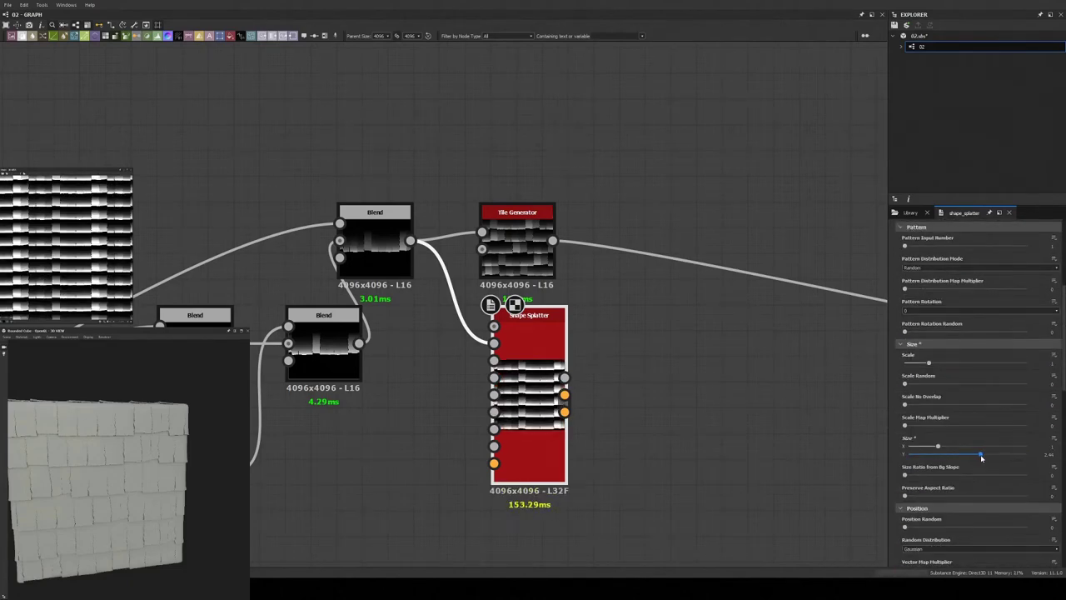
# - Move the Tile Generator, Shape Splatter and top Blend nodes further right
pyautogui.moveTo(516, 373); pyautogui.dragTo(646, 373)
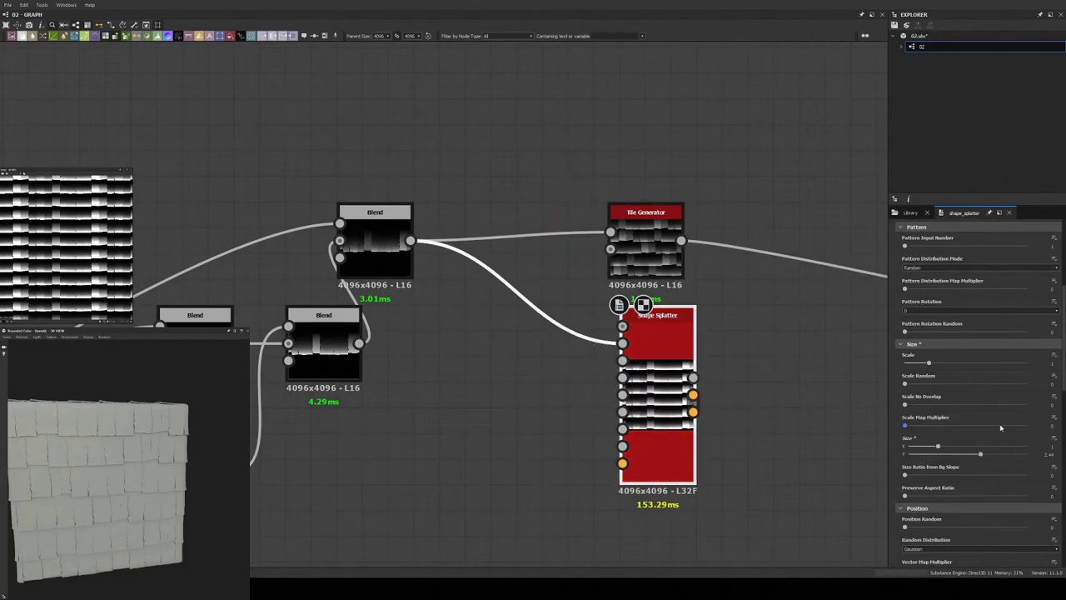
pyautogui.moveTo(375, 259); pyautogui.dragTo(451, 258)
pyautogui.moveTo(262, 324)
pyautogui.mouseDown(button='middle')
pyautogui.moveTo(473, 338)
pyautogui.moveTo(760, 282)
pyautogui.mouseUp(button='middle')
# - Add an Auto Levels node on the RGBA Split alpha output
pyautogui.click(517, 350)
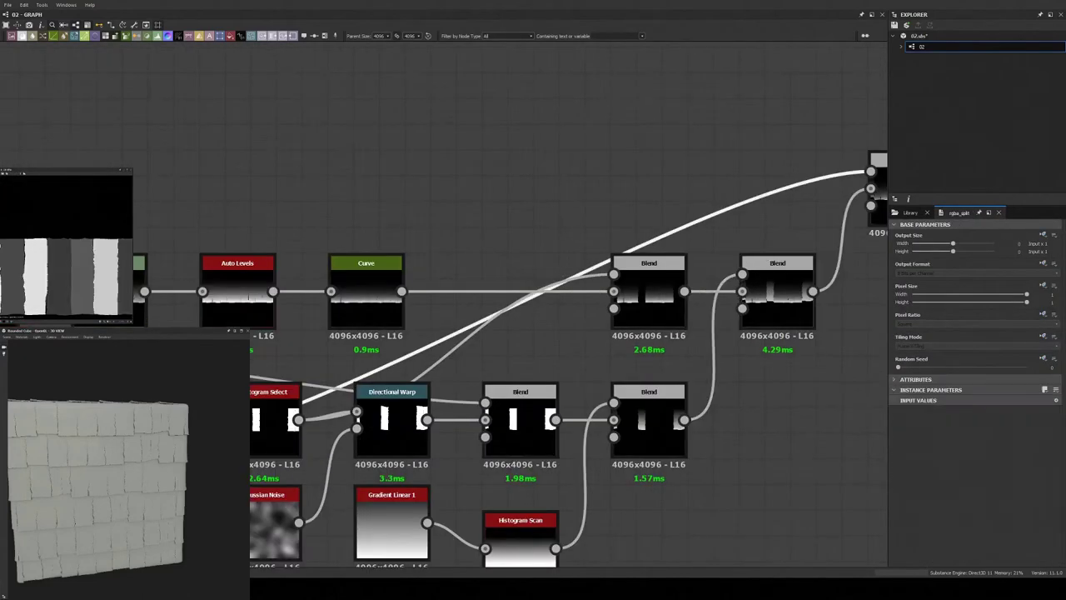
pyautogui.moveTo(100, 443); pyautogui.dragTo(443, 425, button='middle')
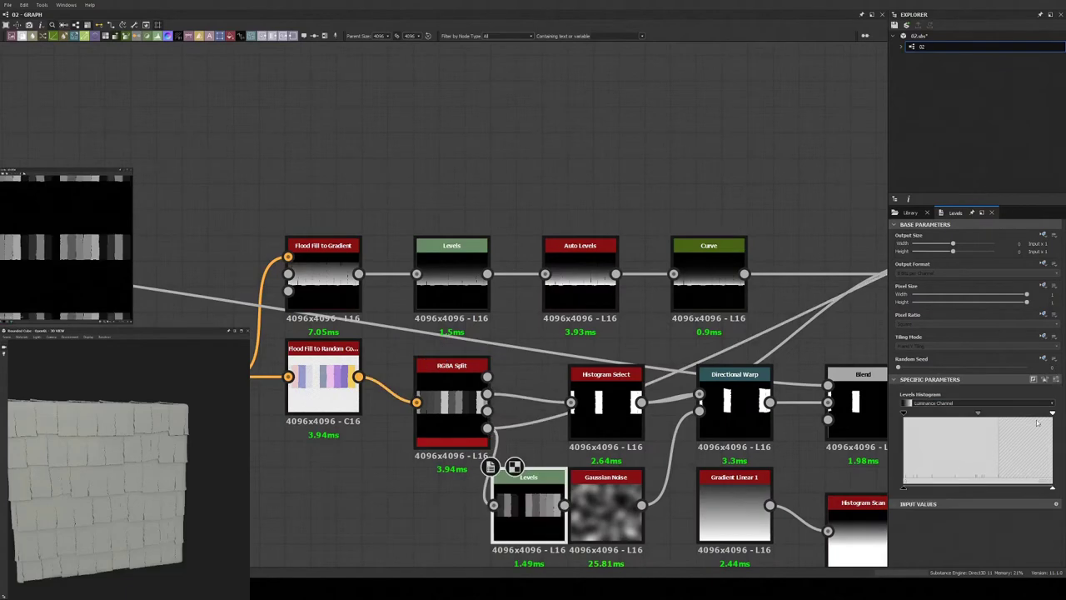
pyautogui.moveTo(492, 496); pyautogui.dragTo(492, 502)
pyautogui.moveTo(564, 504); pyautogui.dragTo(250, 541, button='middle')
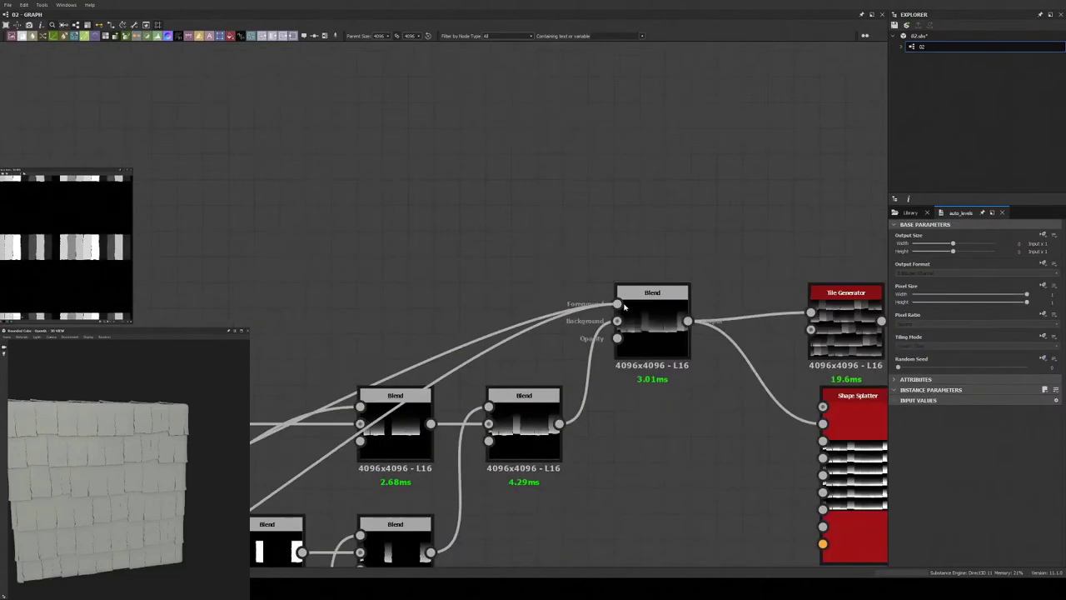
# - Rearrange the Blend nodes and select the multiply Blend
pyautogui.click(638, 297)
pyautogui.moveTo(638, 297); pyautogui.dragTo(821, 108, button='middle')
pyautogui.moveTo(590, 249); pyautogui.dragTo(497, 350, button='middle')
pyautogui.moveTo(497, 349); pyautogui.dragTo(394, 350)
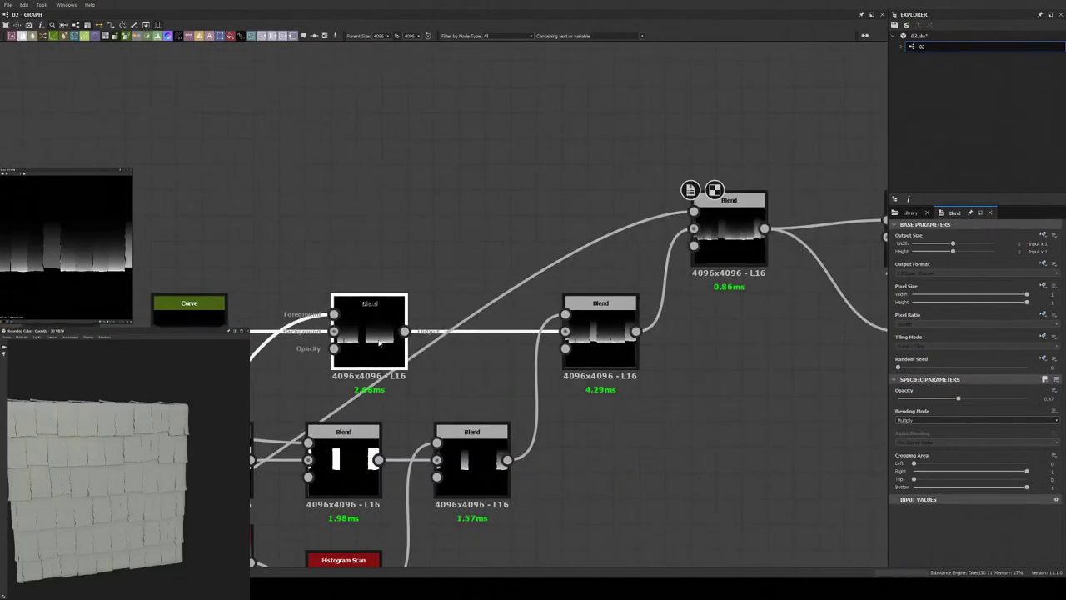
pyautogui.click(600, 333)
pyautogui.moveTo(333, 409)
pyautogui.mouseDown(button='middle')
pyautogui.moveTo(651, 311)
pyautogui.moveTo(385, 353)
pyautogui.mouseUp(button='middle')
pyautogui.click(780, 179)
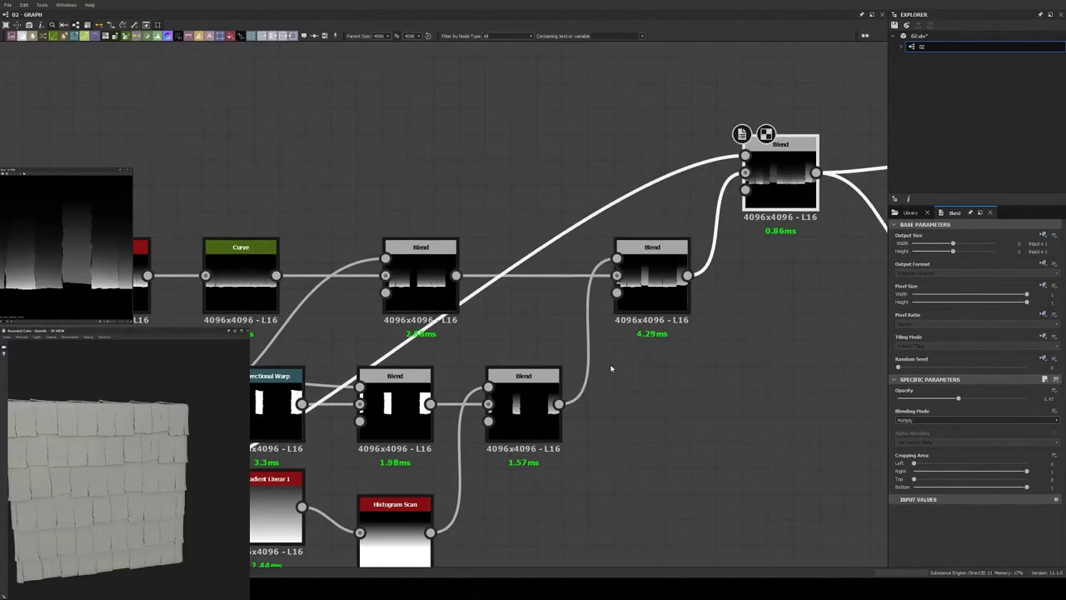
# - Nudge the Shape Splatter's height offset and lower its Height Scale
pyautogui.scroll(-2, 610, 368)
pyautogui.moveTo(610, 368); pyautogui.dragTo(369, 376, button='middle')
pyautogui.scroll(2, 535, 338)
pyautogui.doubleClick(536, 337)
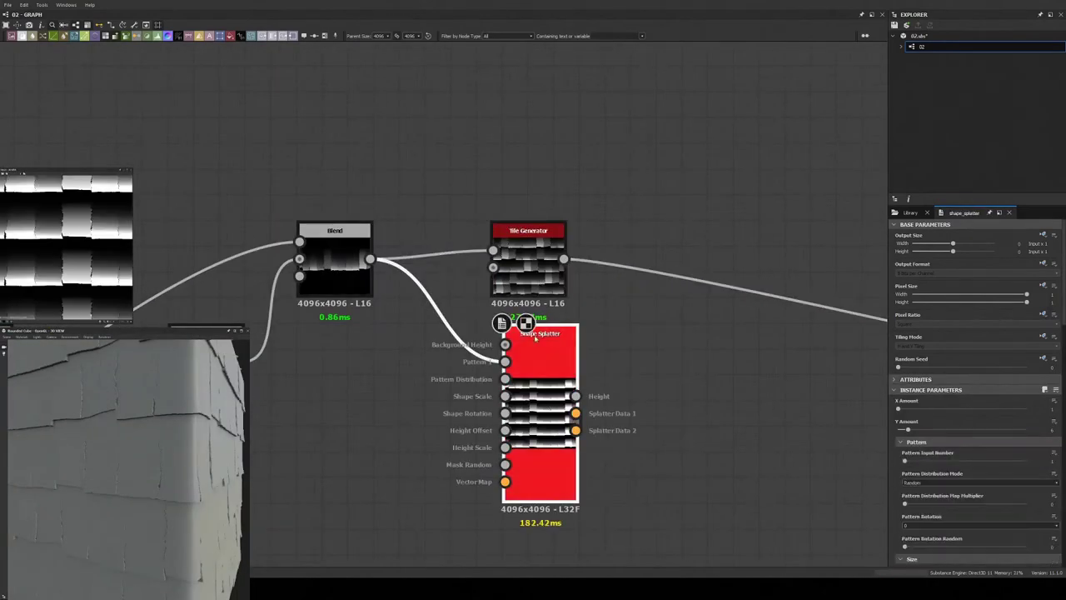
pyautogui.scroll(-5, 984, 400)
pyautogui.scroll(-5, 983, 416)
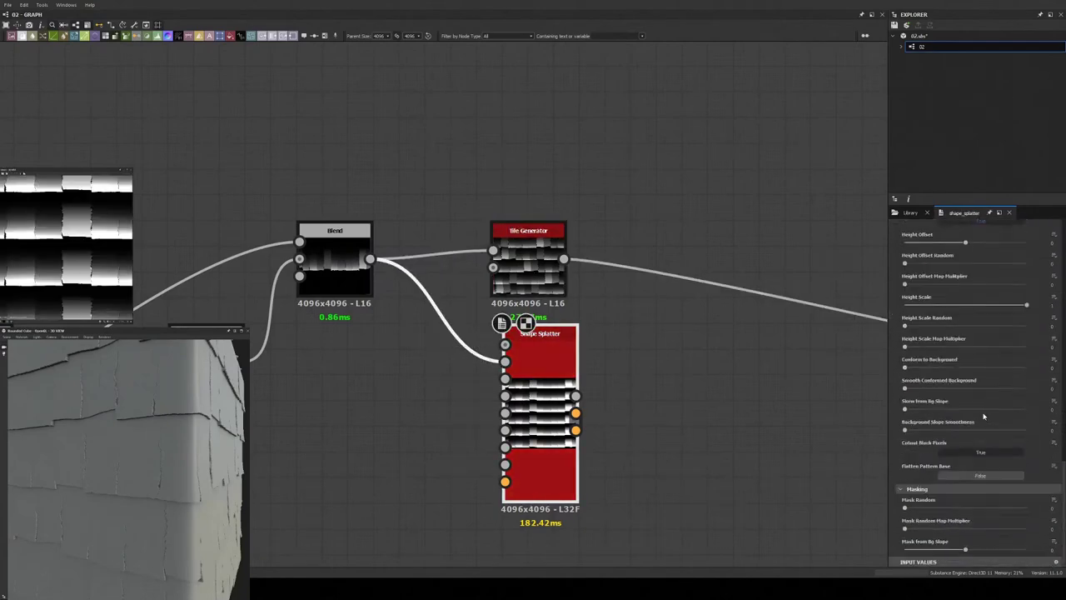
pyautogui.scroll(3, 969, 316)
pyautogui.moveTo(959, 320); pyautogui.dragTo(966, 317)
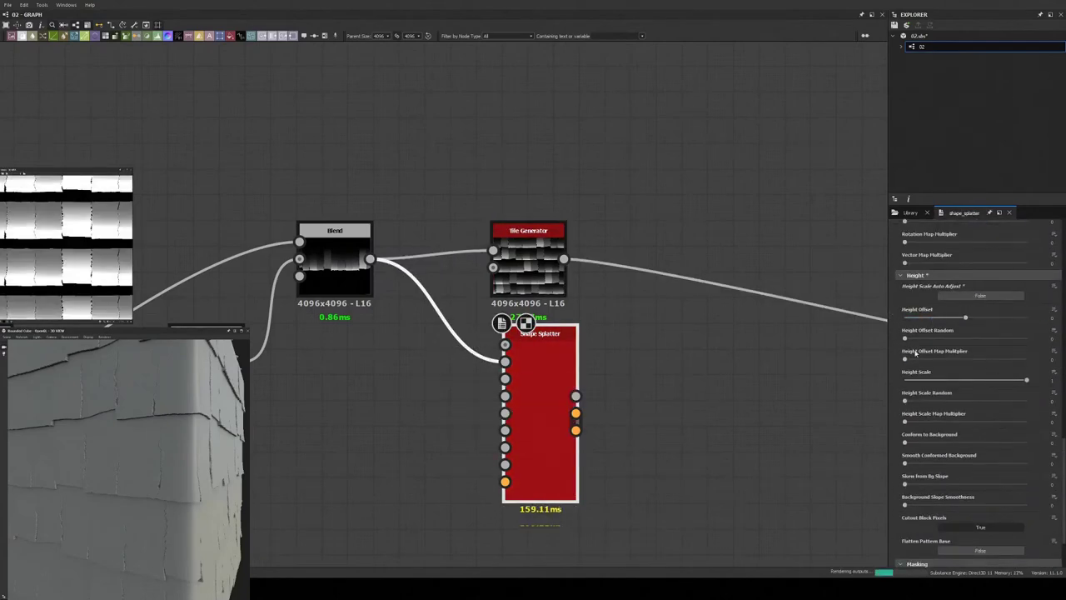
pyautogui.moveTo(1026, 379); pyautogui.dragTo(975, 380)
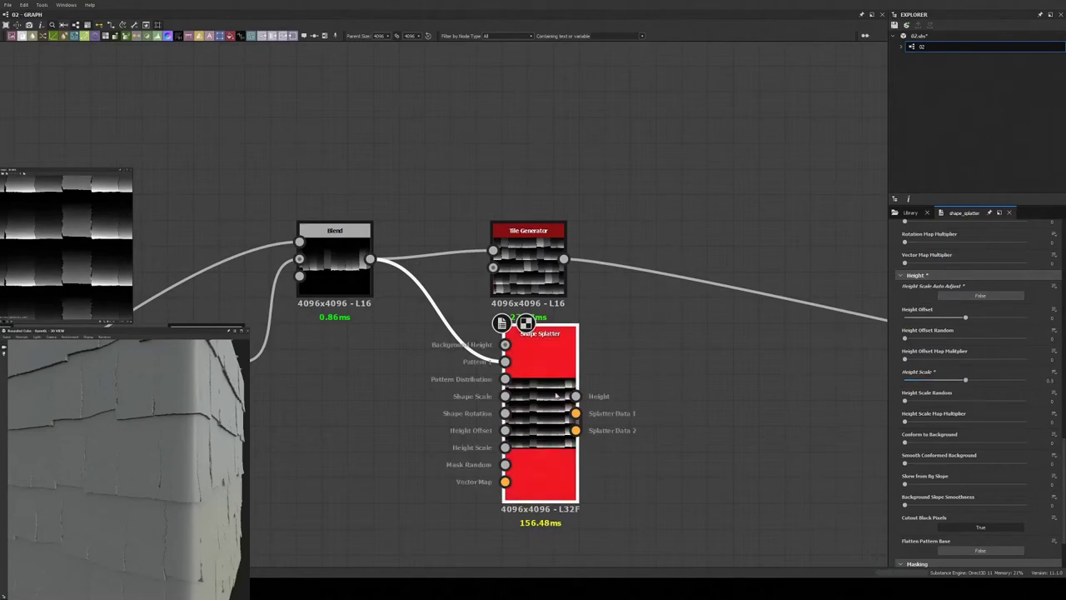
# - Raise the opacity of the Blend feeding the Tile Generator to 0.78
pyautogui.click(528, 265)
pyautogui.scroll(-5, 986, 416)
pyautogui.scroll(-5, 987, 442)
pyautogui.scroll(5, 932, 351)
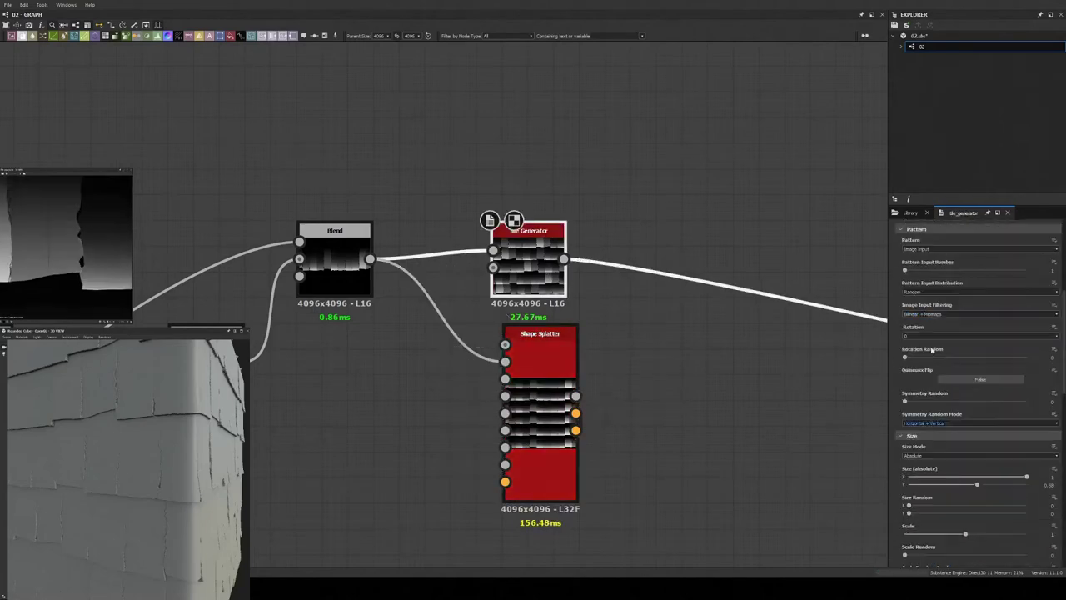
pyautogui.keyDown('alt'); pyautogui.moveTo(91, 441); pyautogui.dragTo(118, 458); pyautogui.keyUp('alt')
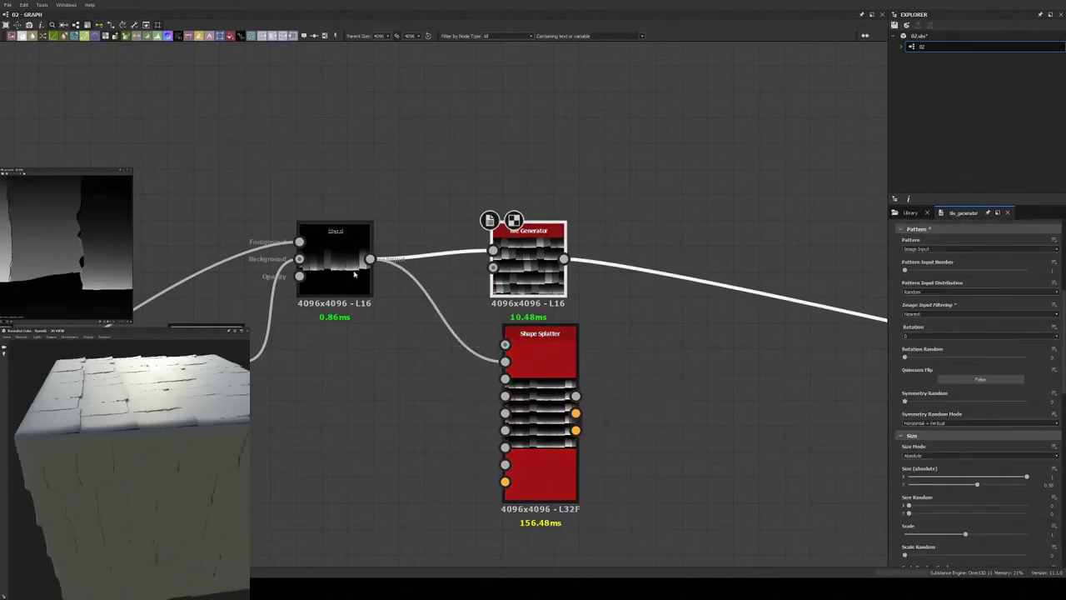
pyautogui.click(334, 266)
pyautogui.moveTo(166, 417)
pyautogui.keyDown('alt'); pyautogui.mouseDown()
pyautogui.moveTo(191, 436)
pyautogui.moveTo(121, 452)
pyautogui.mouseUp(); pyautogui.keyUp('alt')
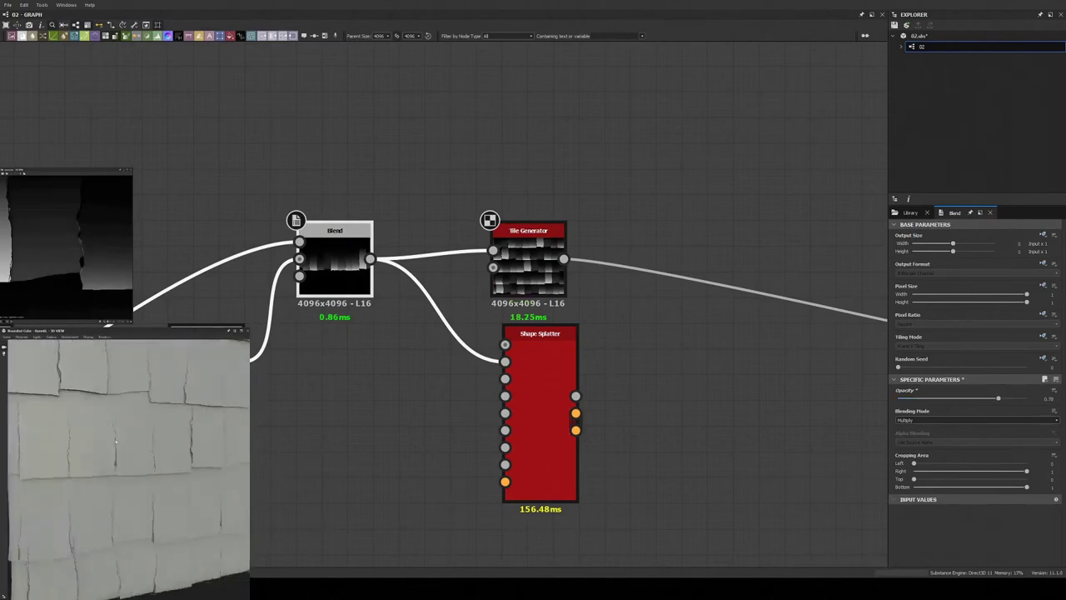
# - Add a Flood Fill to Random Color node after the Shape Splatter
pyautogui.doubleClick(562, 421)
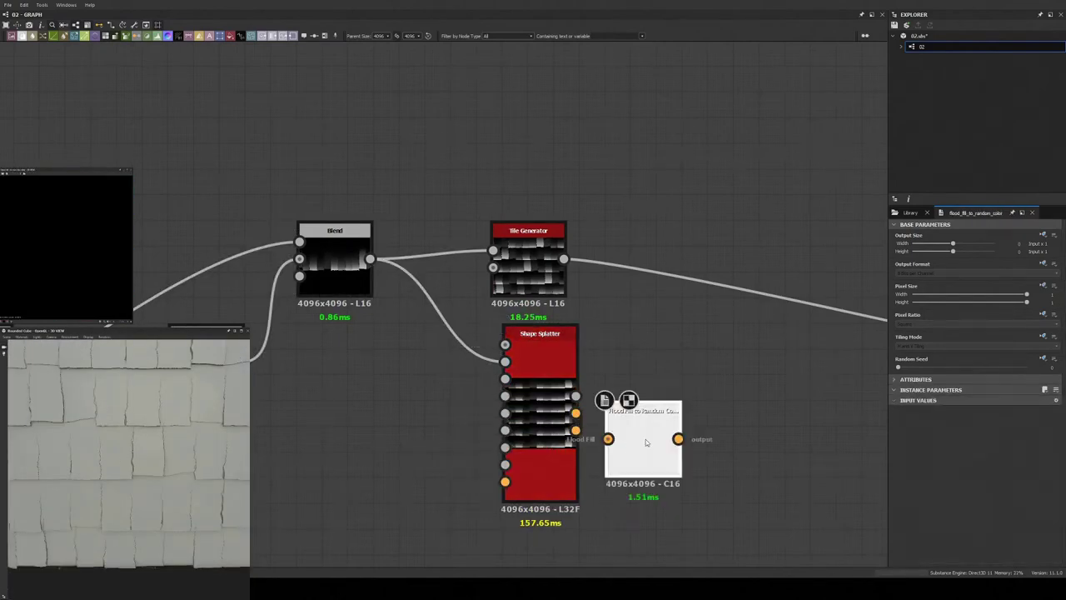
pyautogui.moveTo(648, 425); pyautogui.dragTo(720, 426)
pyautogui.moveTo(807, 382); pyautogui.dragTo(761, 383, button='middle')
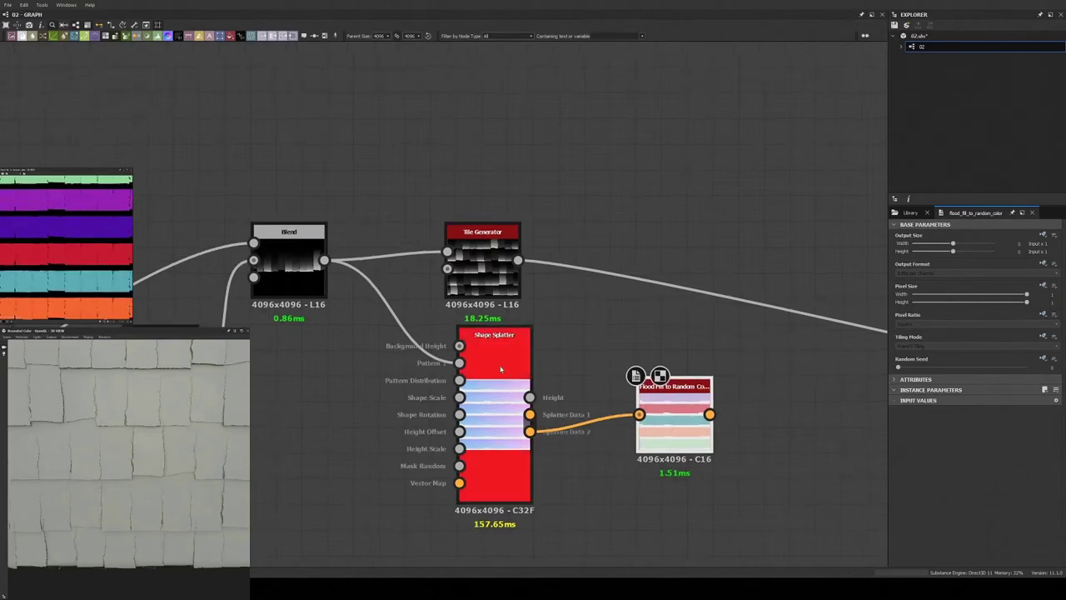
# - Increase the splattered shapes' Y size in the Shape Splatter
pyautogui.click(494, 358)
pyautogui.scroll(-5, 980, 433)
pyautogui.click(982, 420)
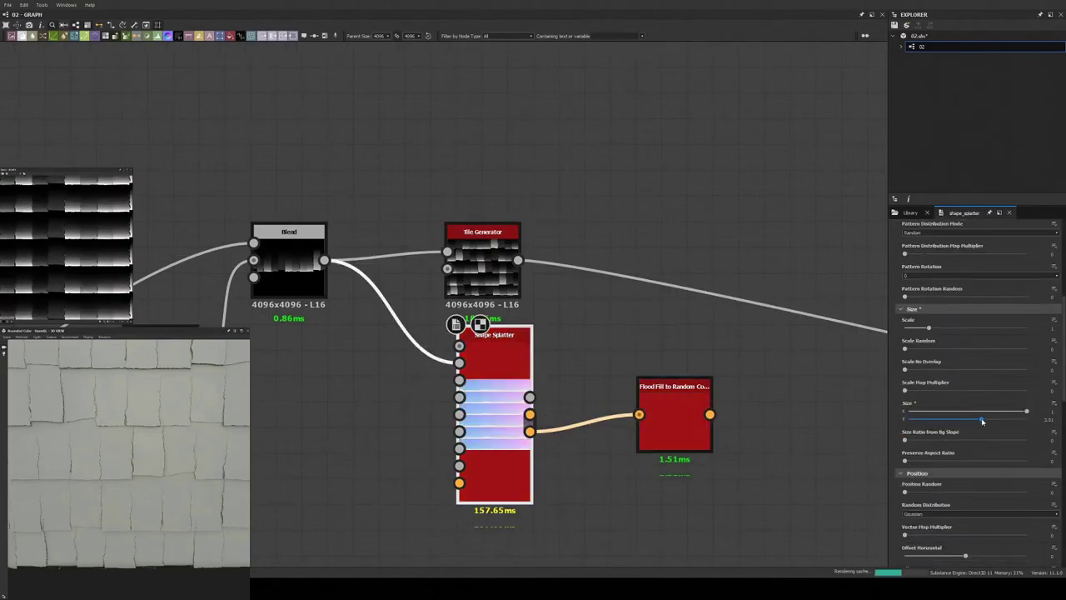
pyautogui.scroll(-3, 980, 457)
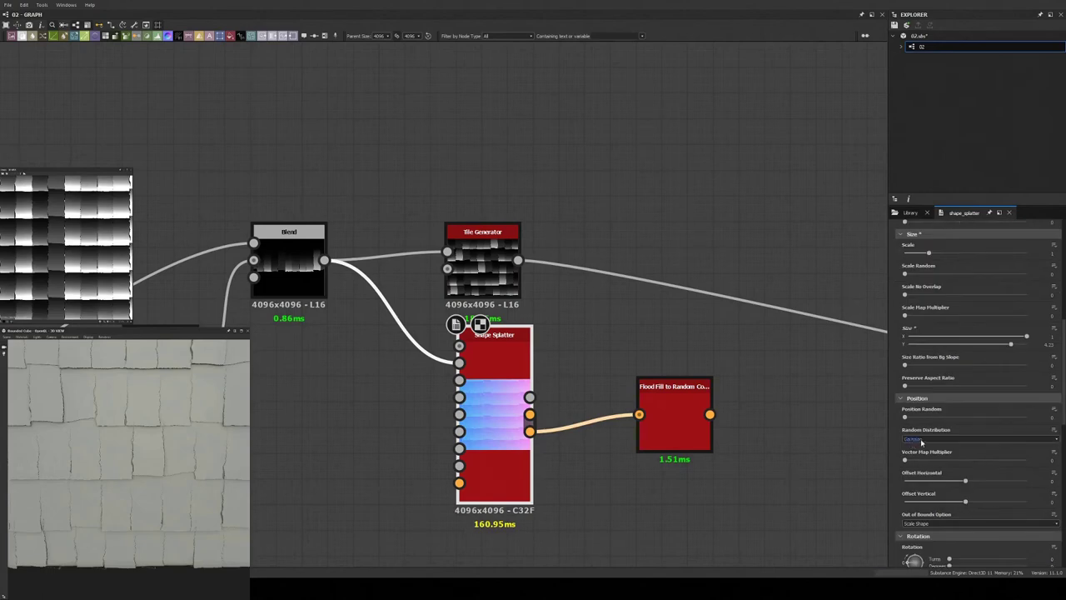
pyautogui.scroll(-1, 940, 446)
pyautogui.scroll(-1, 962, 451)
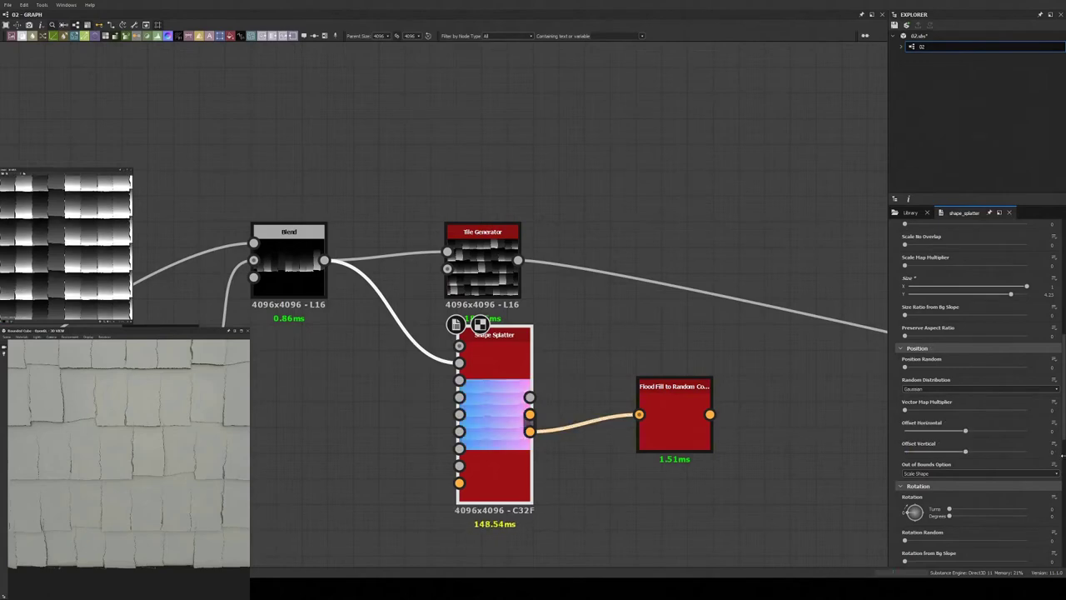
# - Set the Shape Splatter's Position Random to 0.39
pyautogui.doubleClick(674, 416)
pyautogui.scroll(-3, 566, 376)
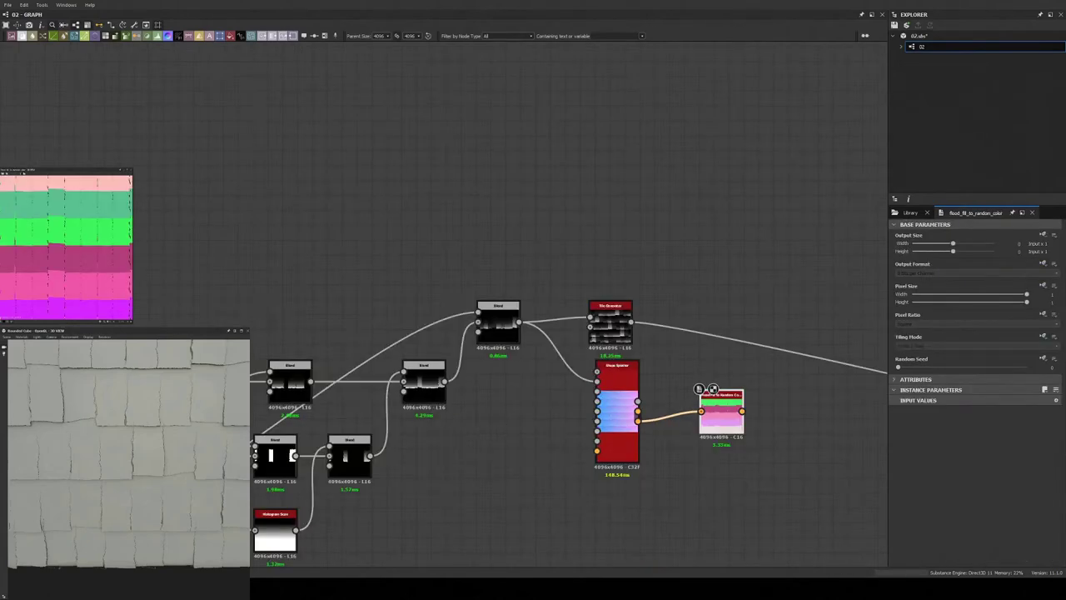
pyautogui.doubleClick(617, 400)
pyautogui.scroll(3, 616, 392)
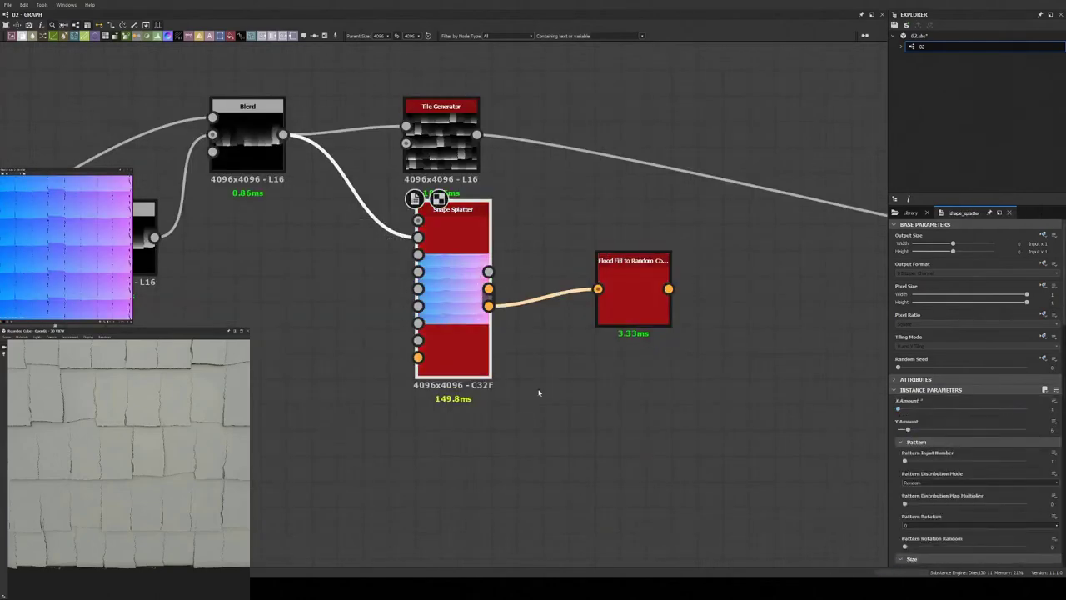
pyautogui.scroll(-4, 1040, 439)
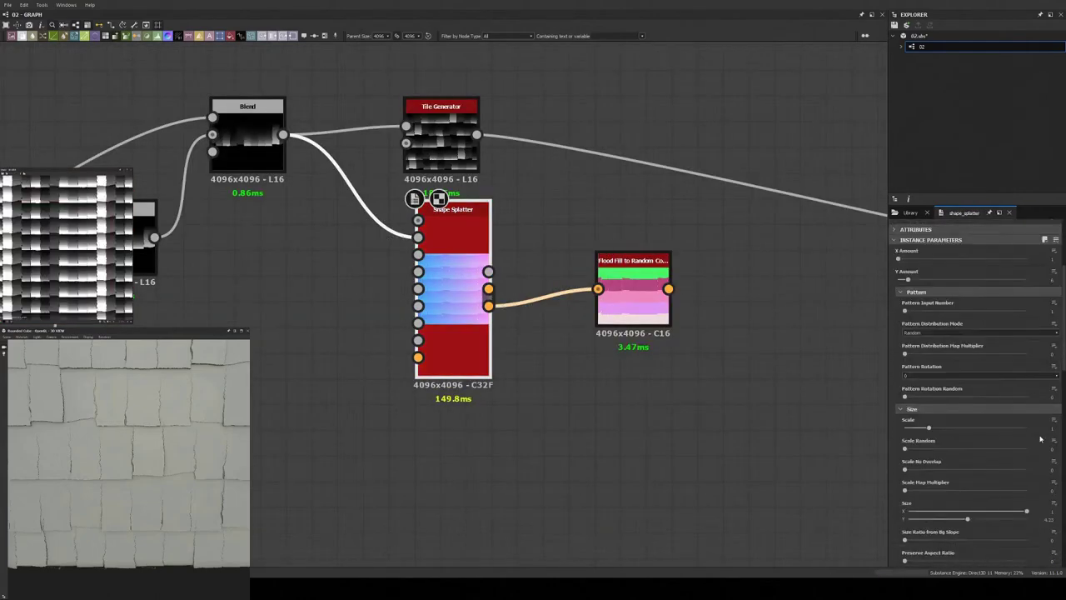
pyautogui.scroll(-2, 923, 408)
pyautogui.scroll(-2, 1012, 416)
pyautogui.click(929, 417)
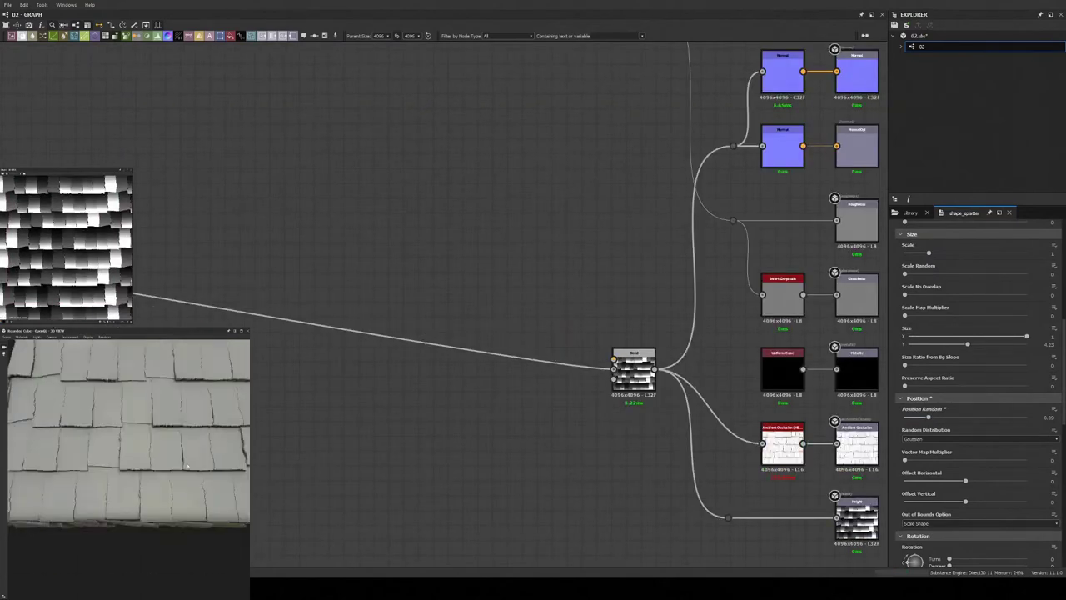
# - Tilt the 3D preview, show its material settings and frame the whole graph
pyautogui.moveTo(171, 448); pyautogui.dragTo(183, 413)
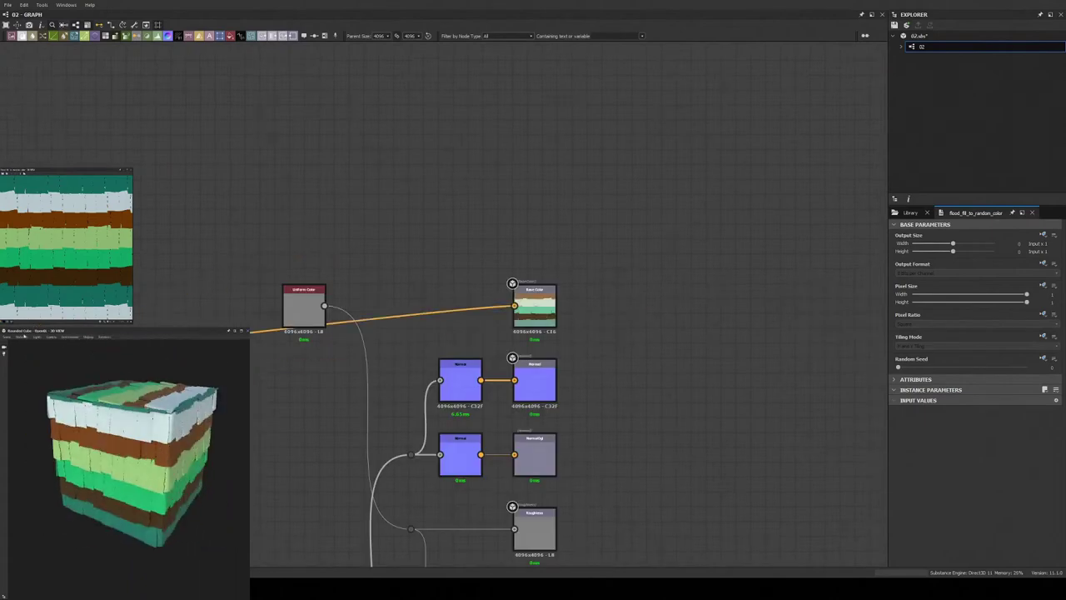
pyautogui.click(64, 354)
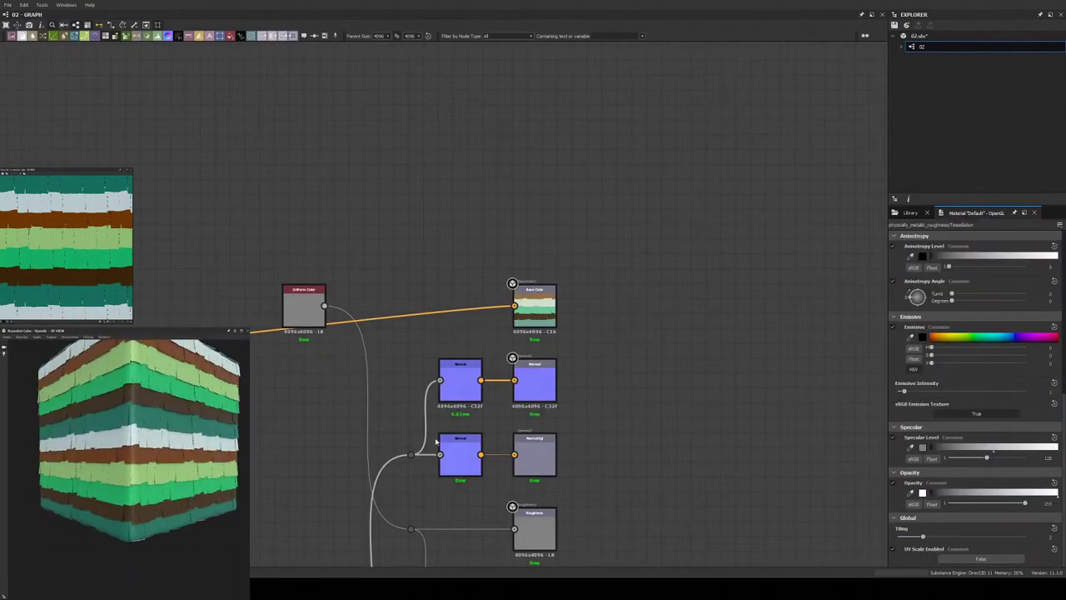
pyautogui.press('f')
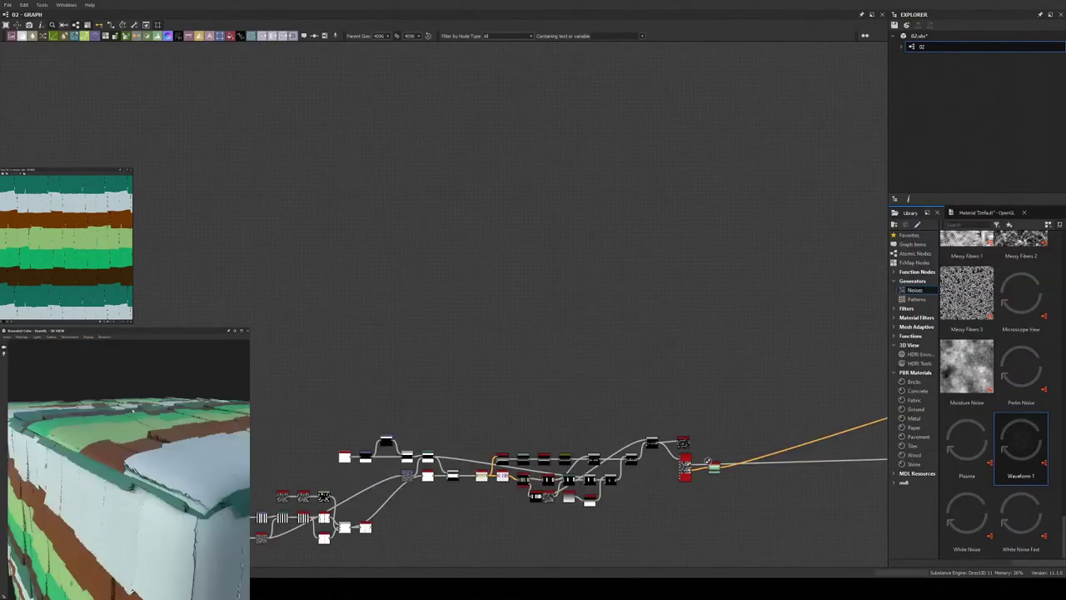
# - Move the Flood Fill to Random Color node up so it drives Base Color
pyautogui.scroll(2, 708, 461)
pyautogui.scroll(2, 708, 460)
pyautogui.scroll(3, 749, 417)
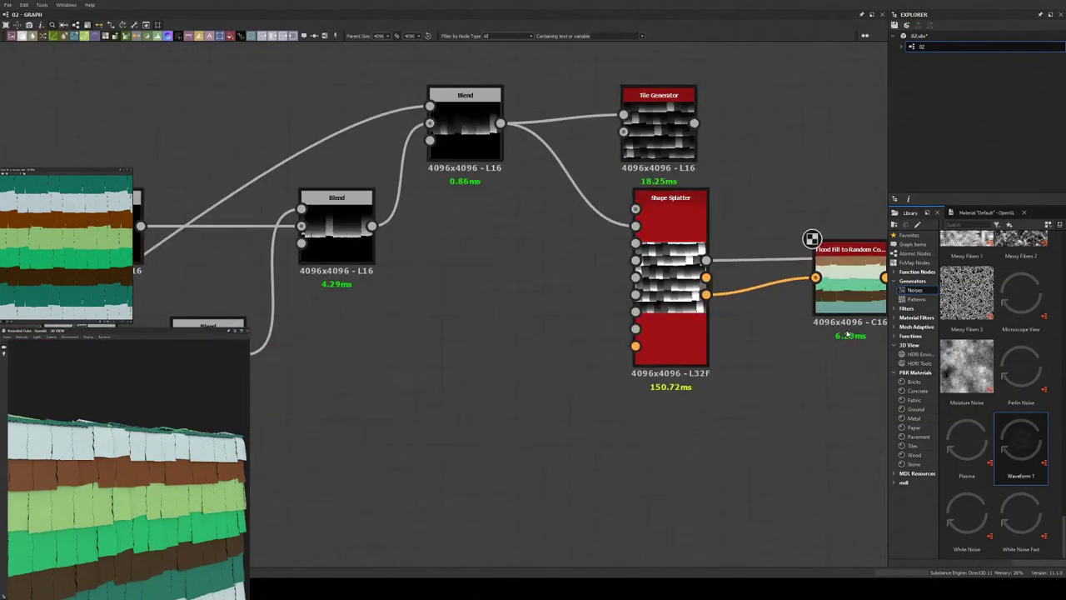
pyautogui.moveTo(867, 355); pyautogui.dragTo(324, 141)
pyautogui.scroll(-3, 324, 141)
pyautogui.scroll(3, 275, 479)
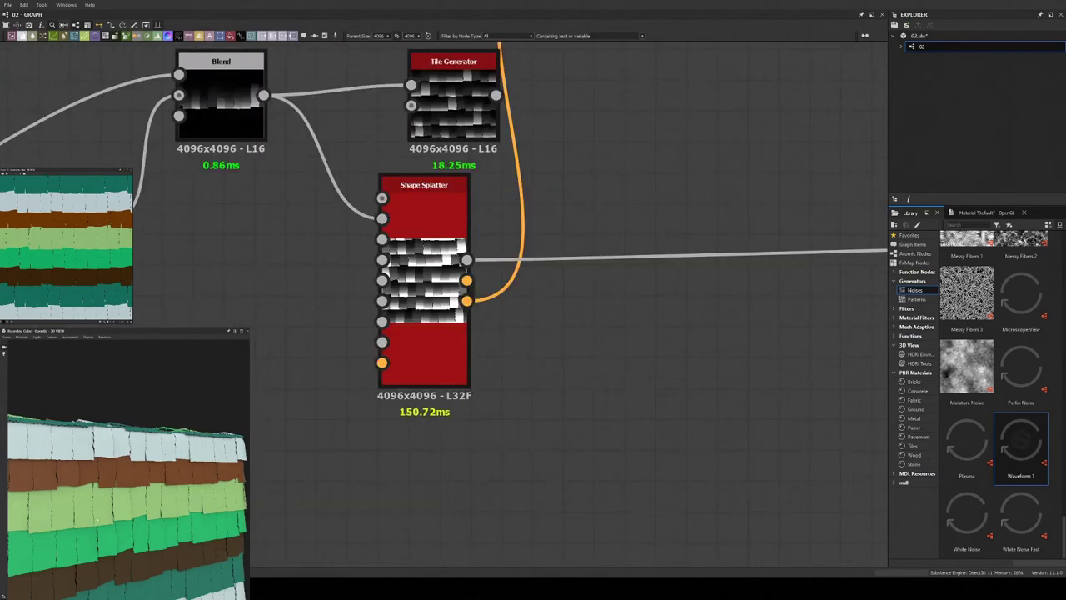
pyautogui.moveTo(125, 516); pyautogui.dragTo(125, 467)
pyautogui.scroll(-3, 750, 250)
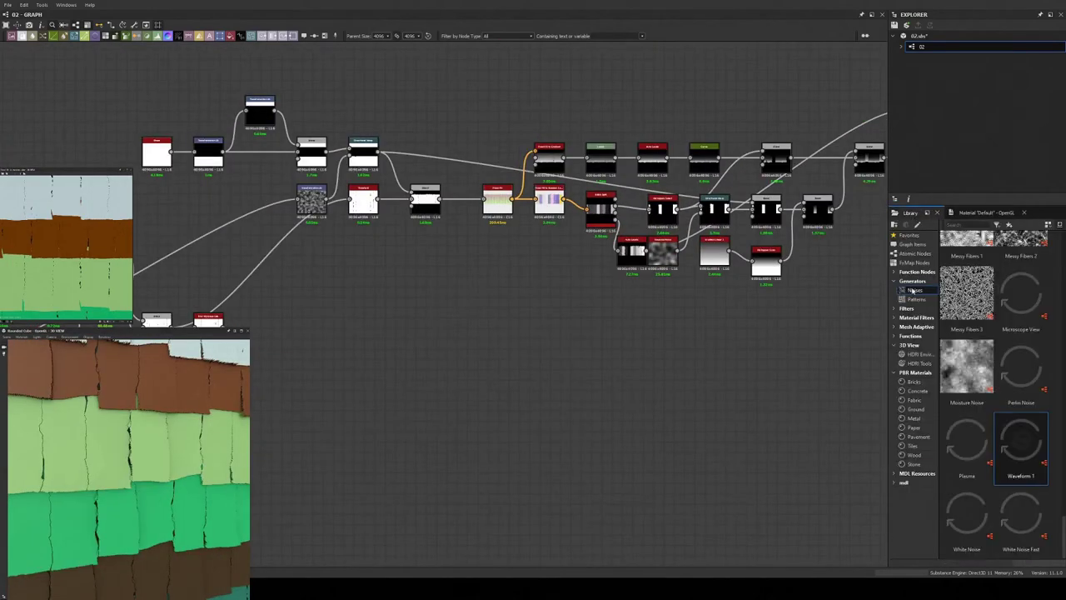
# - Add Moisture Noise and Directional Noise 4, blend them (Ctrl+B), and append Auto Levels (Ctrl+L)
pyautogui.moveTo(966, 363); pyautogui.dragTo(523, 420)
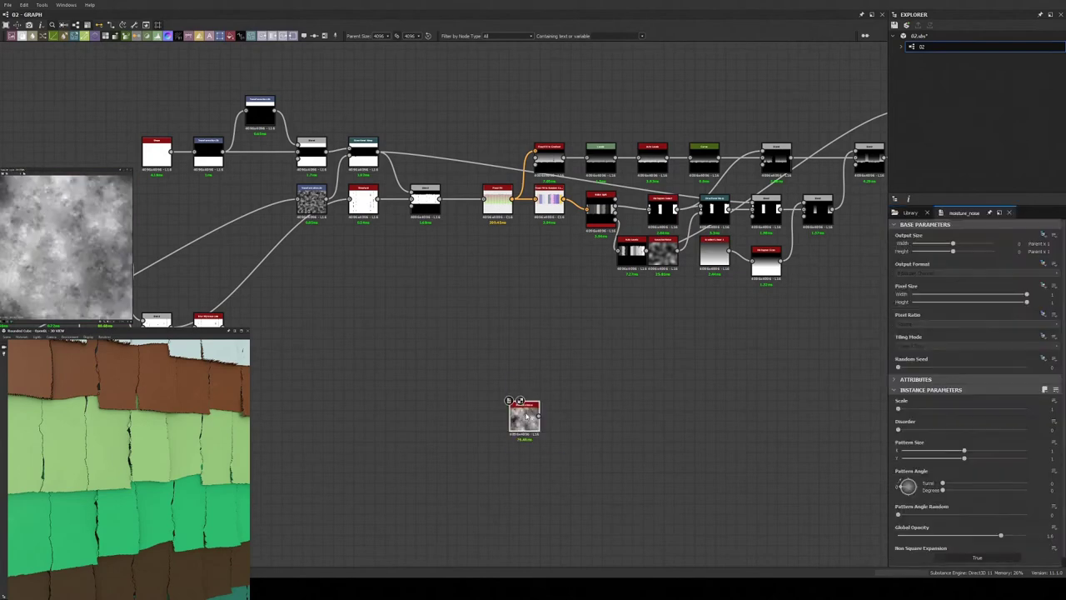
pyautogui.moveTo(523, 421); pyautogui.dragTo(486, 392, button='middle')
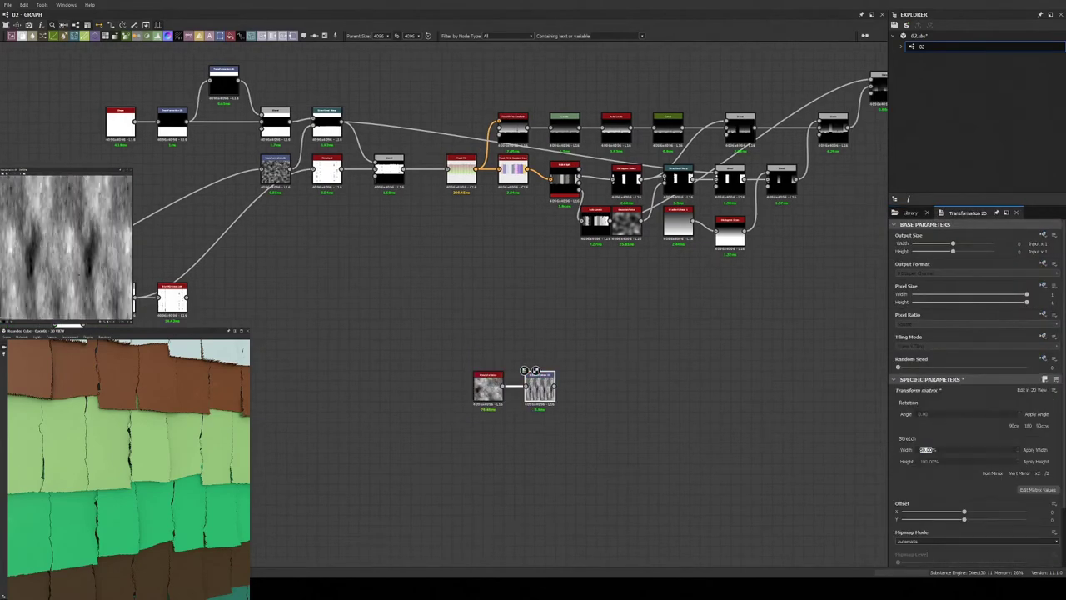
pyautogui.scroll(5, 550, 400)
pyautogui.click(910, 212)
pyautogui.scroll(-2, 1014, 385)
pyautogui.moveTo(991, 399); pyautogui.dragTo(477, 208)
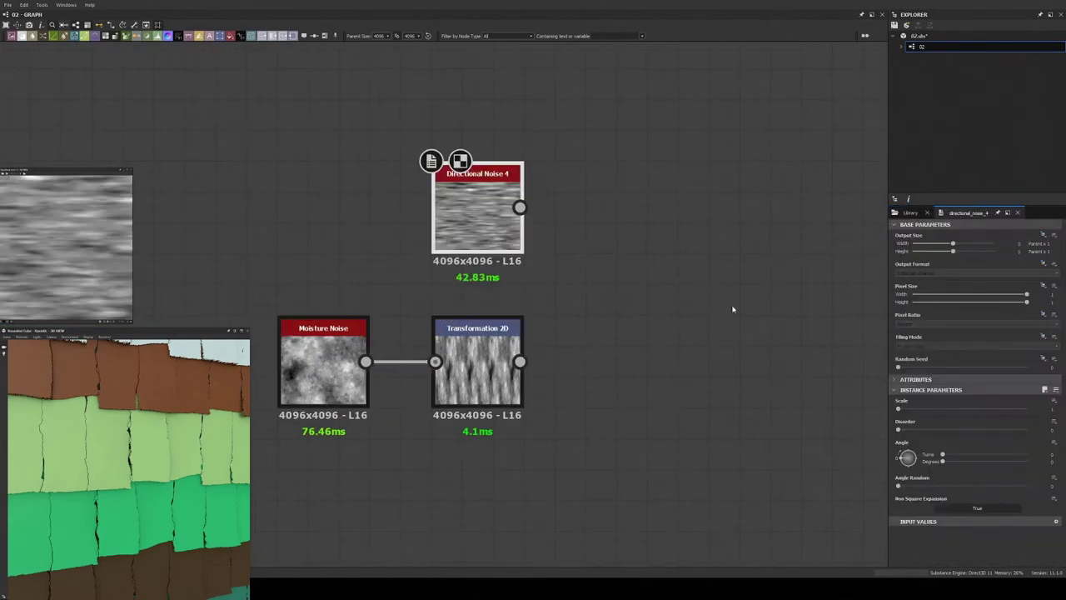
pyautogui.hotkey('ctrl', 'b')
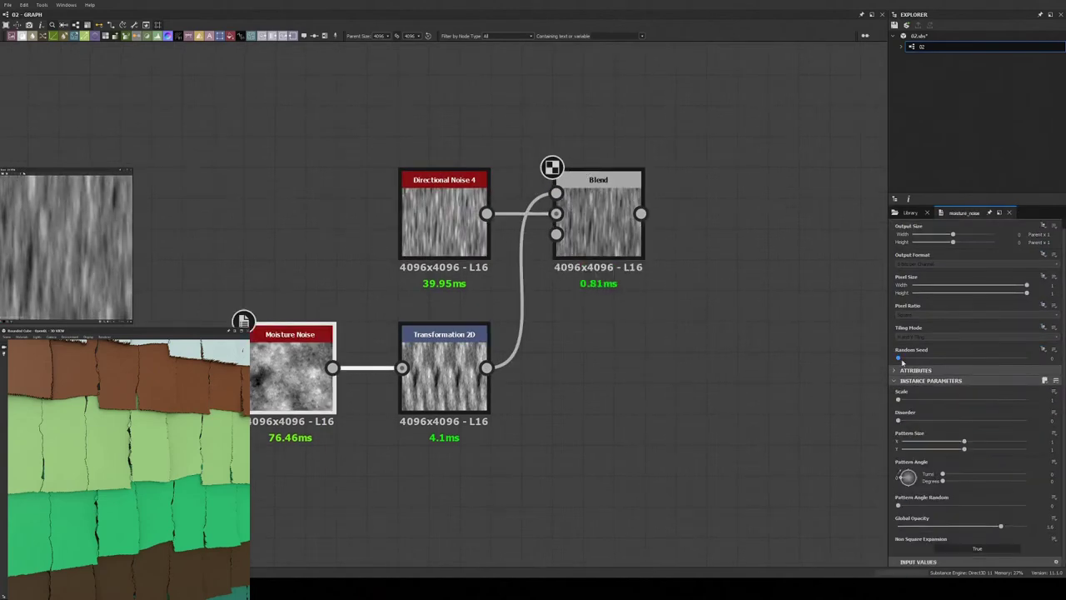
pyautogui.scroll(-2, 577, 248)
pyautogui.hotkey('ctrl', 'l')
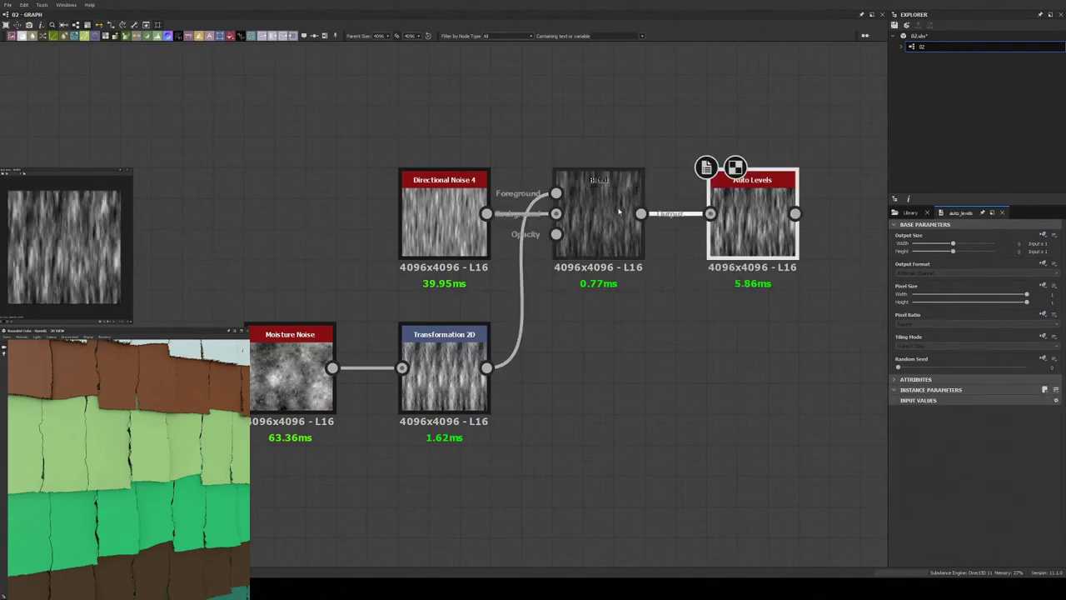
pyautogui.scroll(-3, 691, 275)
# - Add a Levels node after the splatter height and adjust its output range
pyautogui.scroll(3, 302, 330)
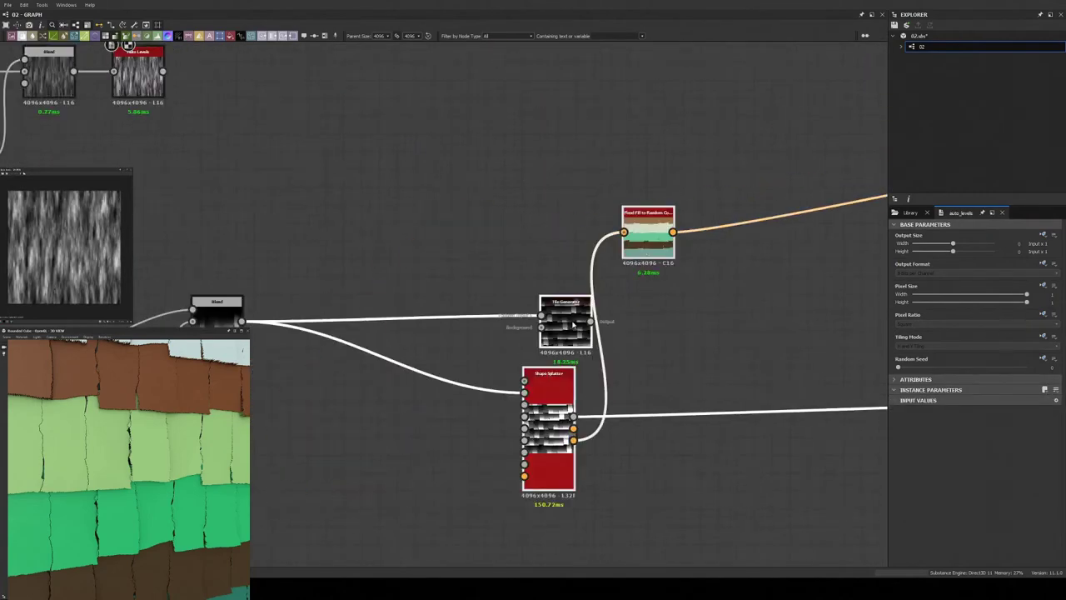
pyautogui.moveTo(369, 312); pyautogui.dragTo(495, 324, button='middle')
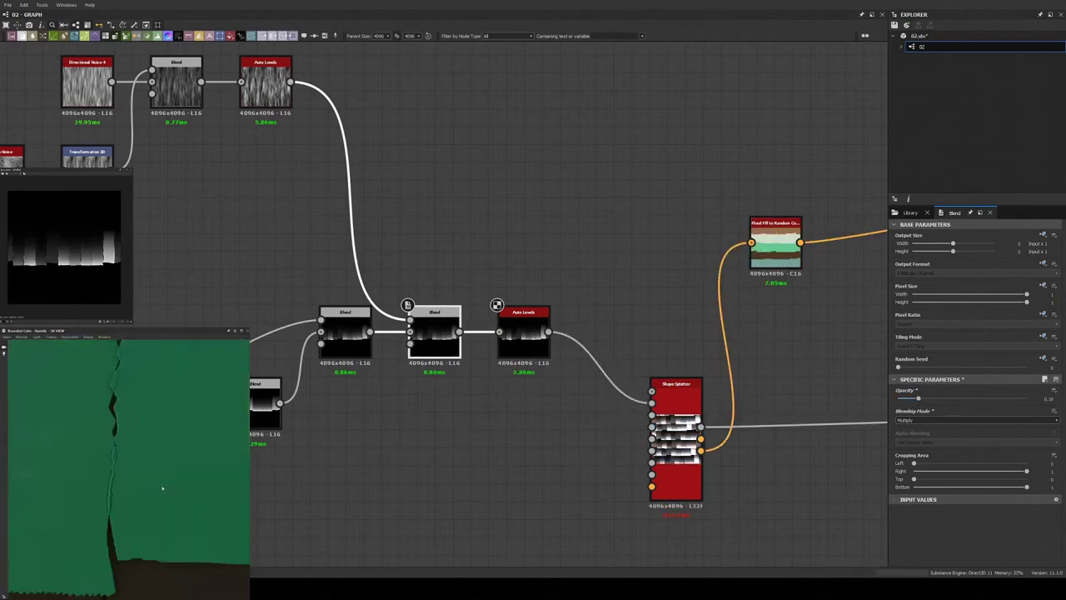
pyautogui.scroll(5, 608, 445)
pyautogui.scroll(-3, 608, 445)
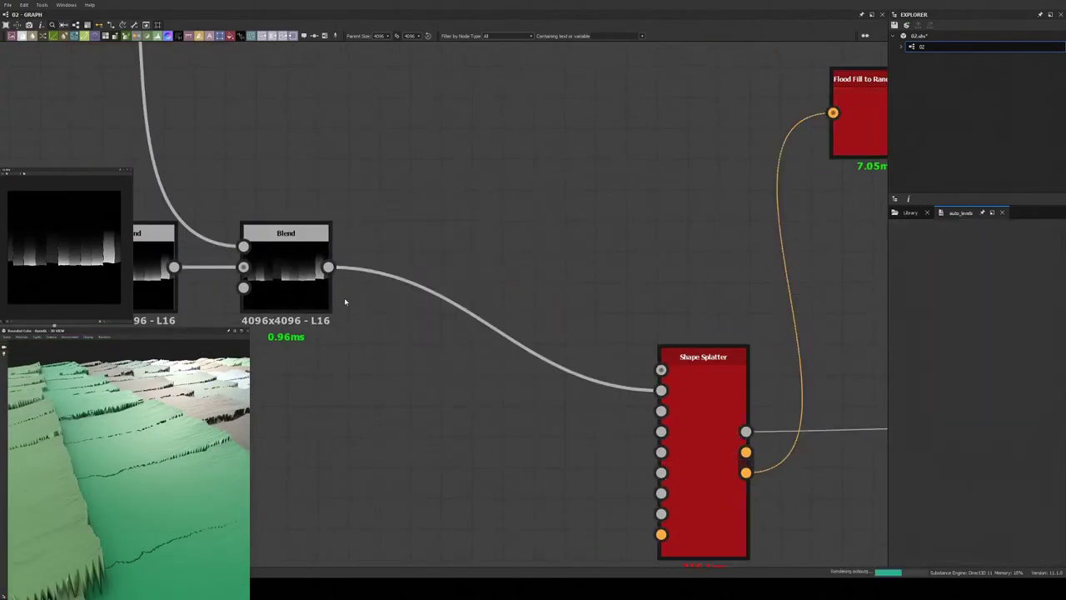
pyautogui.click(704, 383)
pyautogui.moveTo(109, 456); pyautogui.dragTo(169, 441)
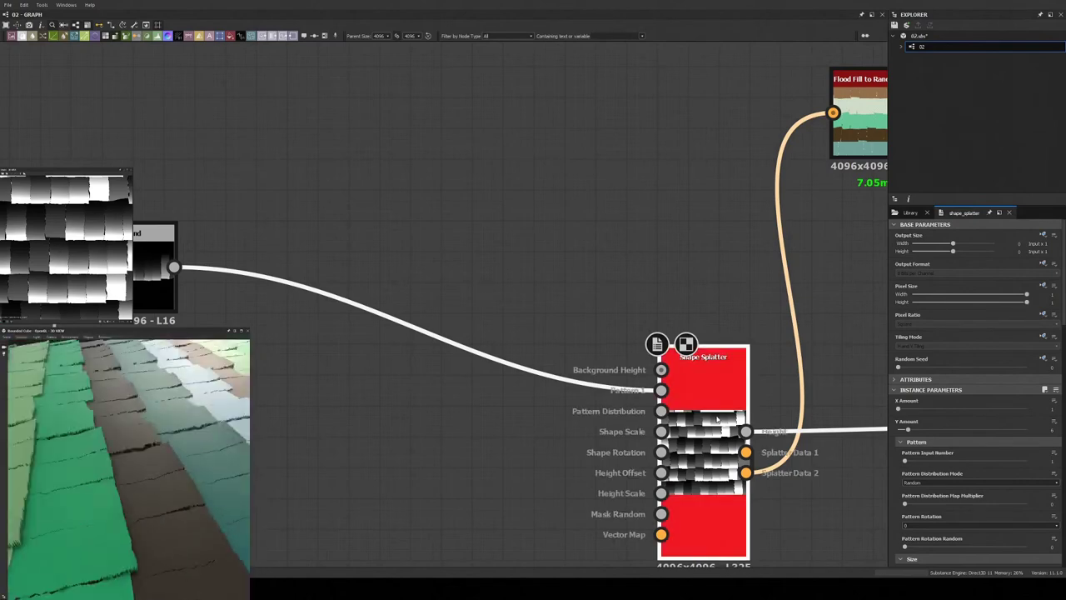
pyautogui.scroll(-3, 704, 450)
pyautogui.moveTo(504, 361); pyautogui.dragTo(613, 416)
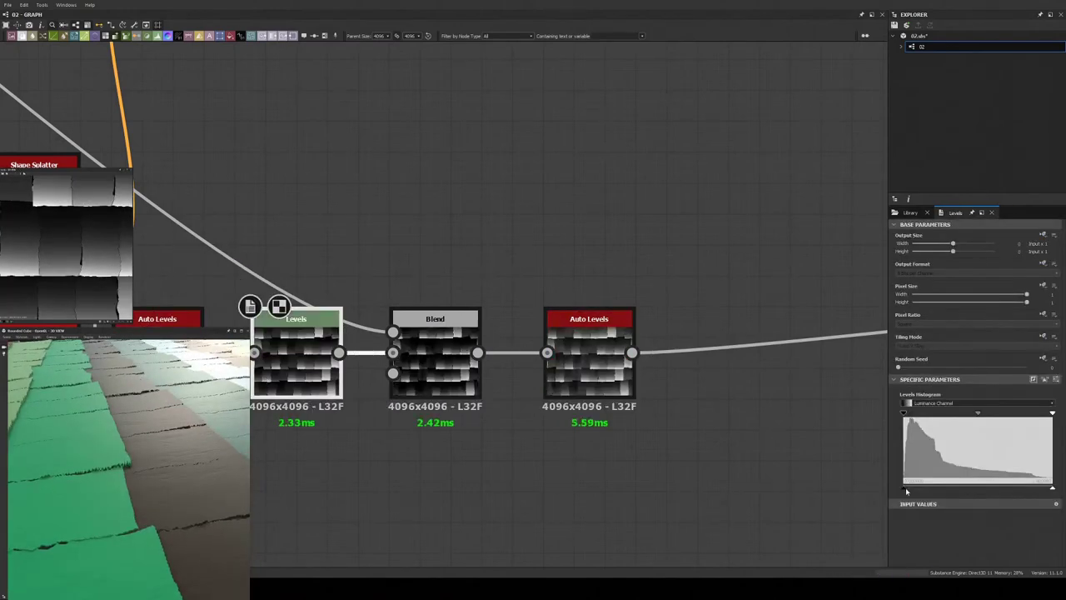
pyautogui.moveTo(930, 490)
pyautogui.mouseDown()
pyautogui.moveTo(993, 487)
pyautogui.moveTo(960, 487)
pyautogui.mouseUp()
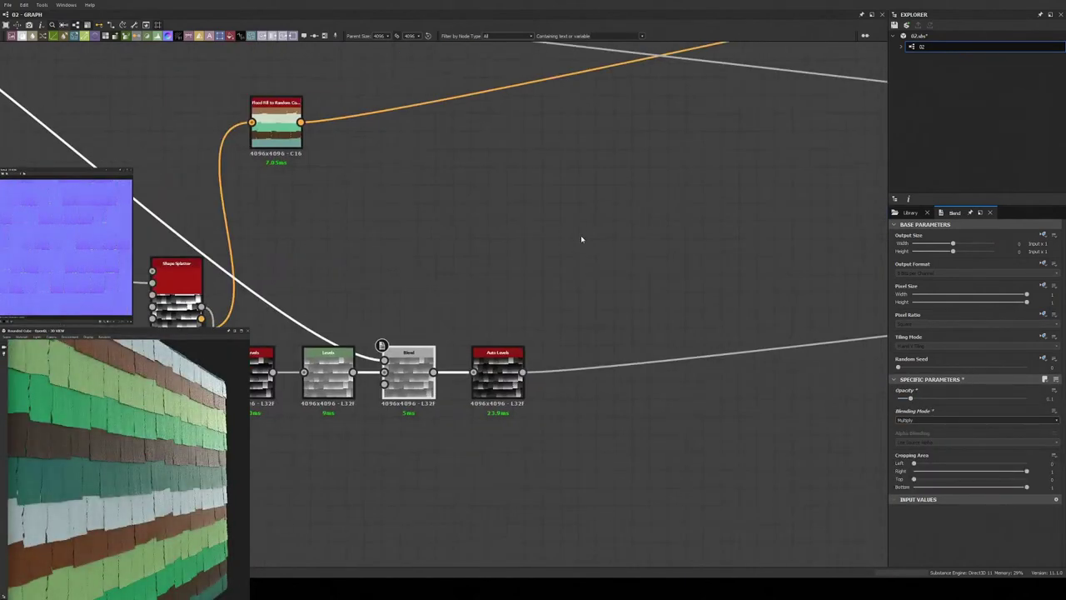
# - Wire the grain into Roughness and lower its Levels contrast
pyautogui.moveTo(470, 340); pyautogui.dragTo(658, 267)
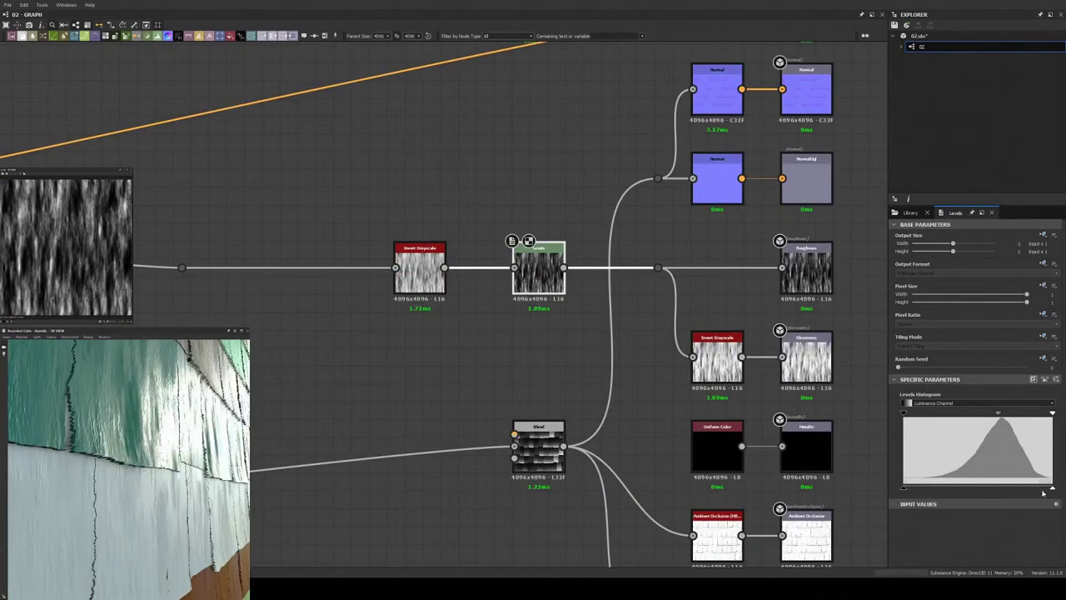
pyautogui.moveTo(1043, 493); pyautogui.dragTo(1002, 488)
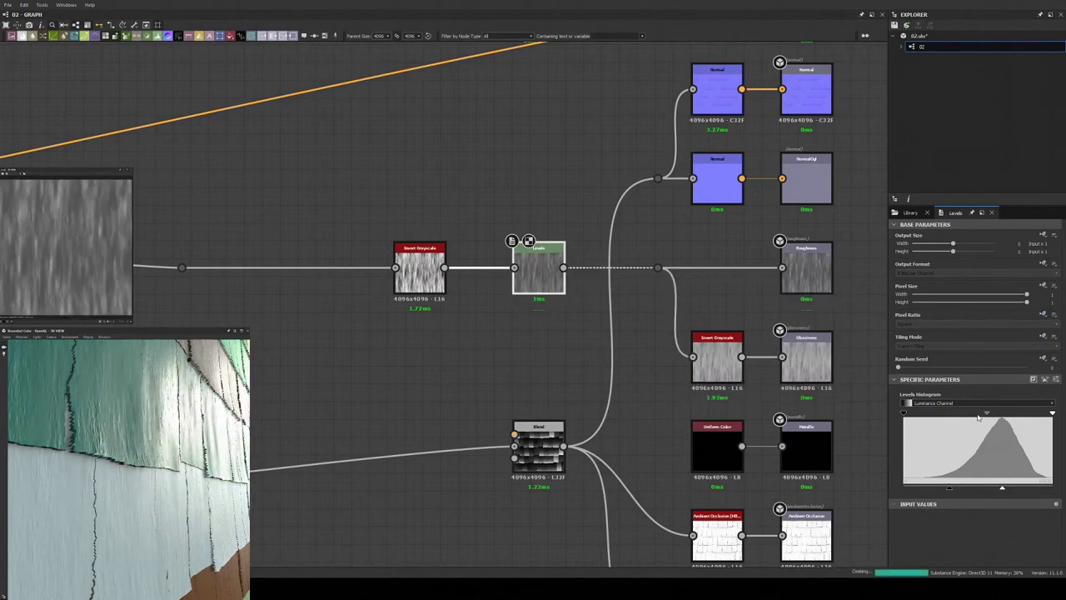
pyautogui.moveTo(986, 412); pyautogui.dragTo(976, 413)
pyautogui.moveTo(1002, 488); pyautogui.dragTo(1018, 490)
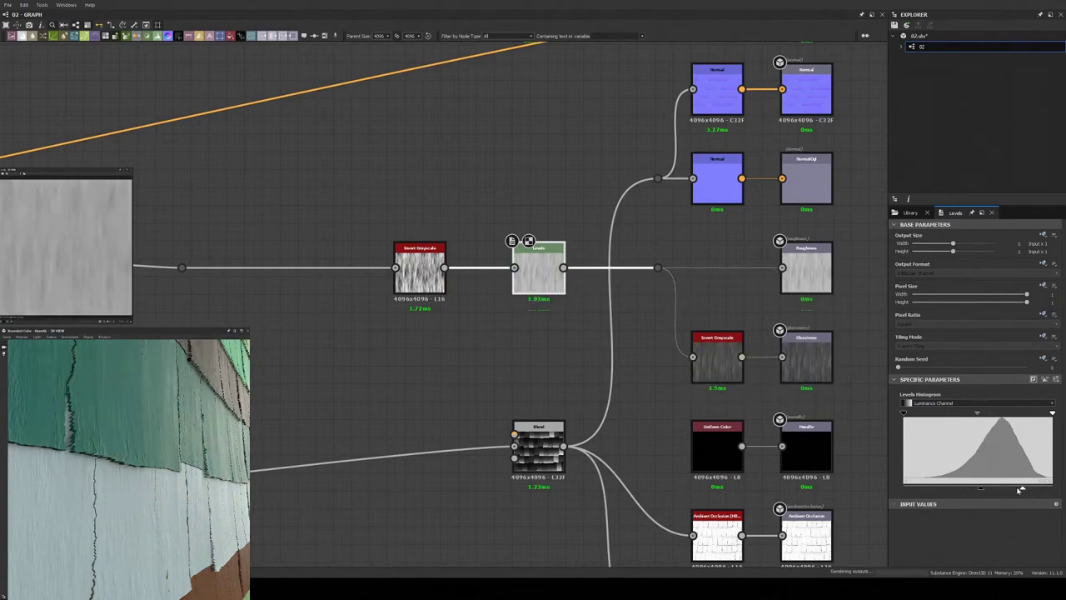
pyautogui.keyDown('alt'); pyautogui.moveTo(125, 483); pyautogui.dragTo(144, 453); pyautogui.keyUp('alt')
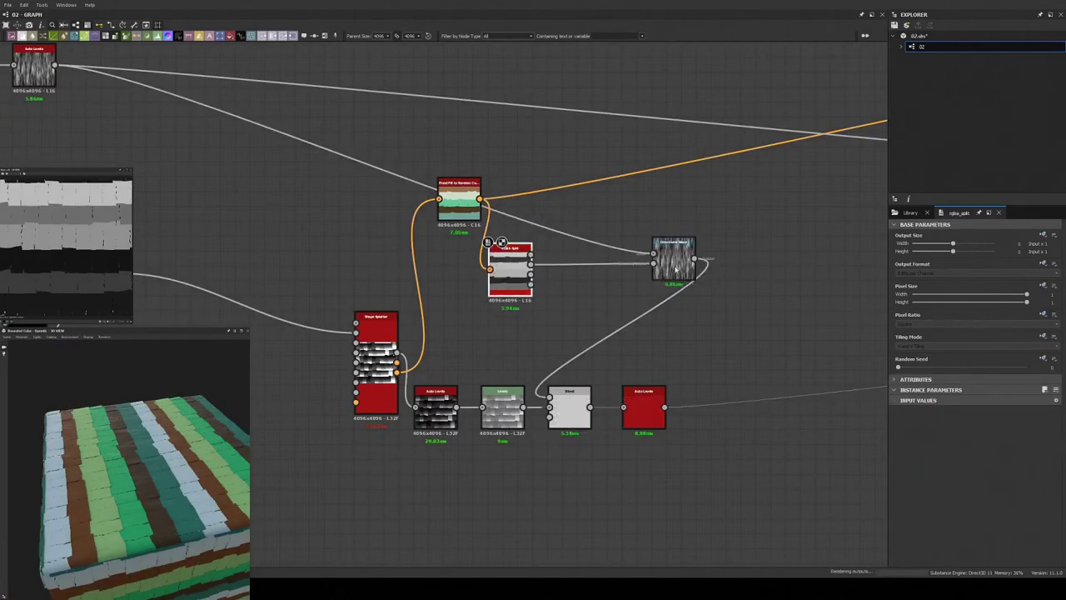
# - Blend the Directional Noise 3 scratches into the colour mix at 0.23 opacity and delete the extra Levels node
pyautogui.moveTo(962, 399); pyautogui.dragTo(959, 399)
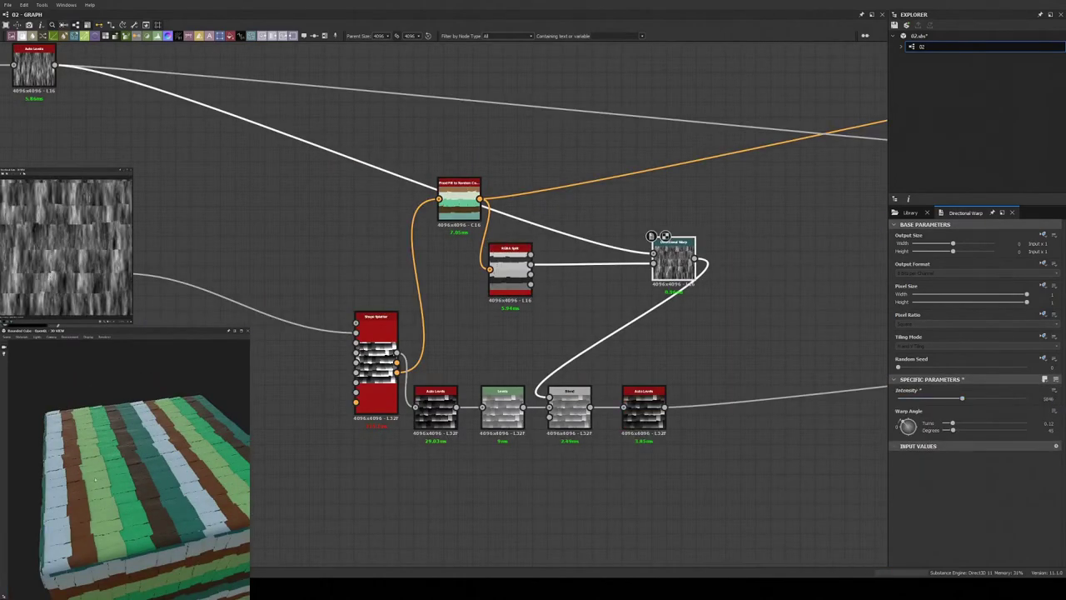
pyautogui.keyDown('alt'); pyautogui.moveTo(150, 467); pyautogui.dragTo(198, 453); pyautogui.keyUp('alt')
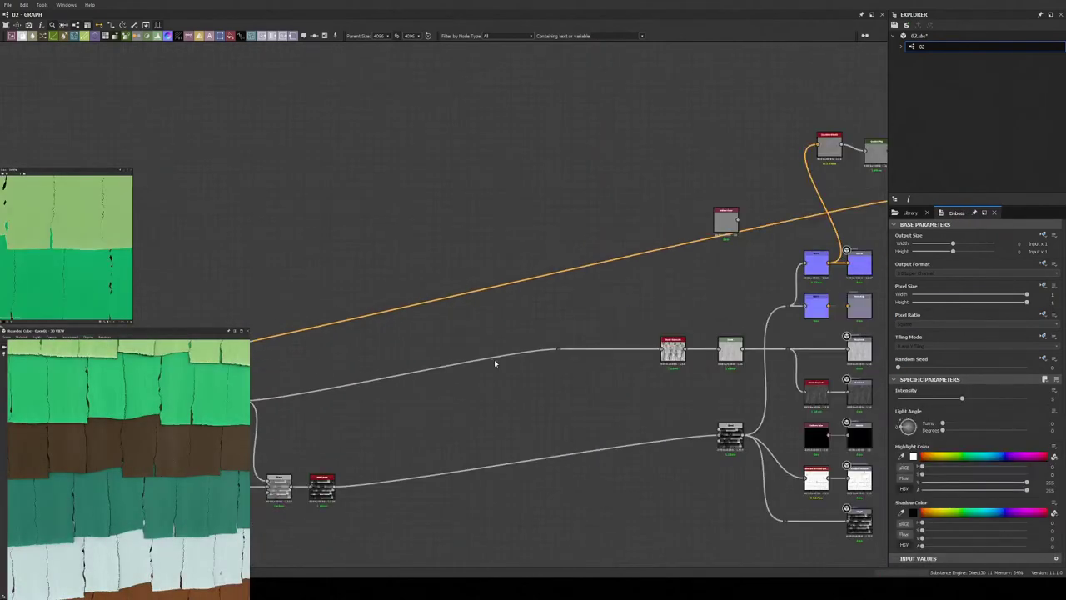
pyautogui.moveTo(658, 313); pyautogui.dragTo(637, 300)
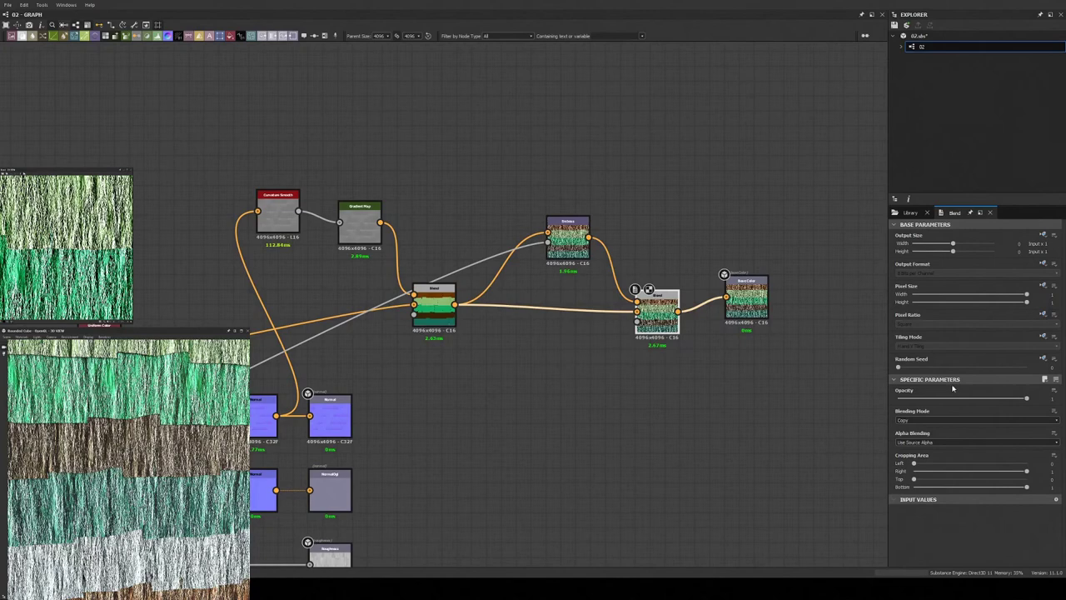
pyautogui.click(1047, 398)
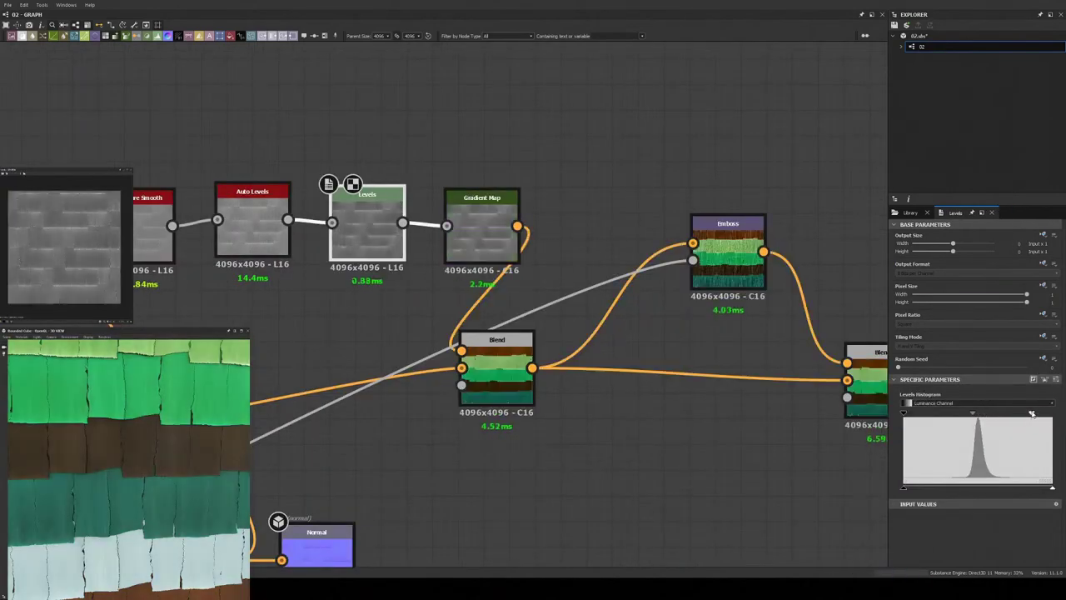
pyautogui.press('Delete')
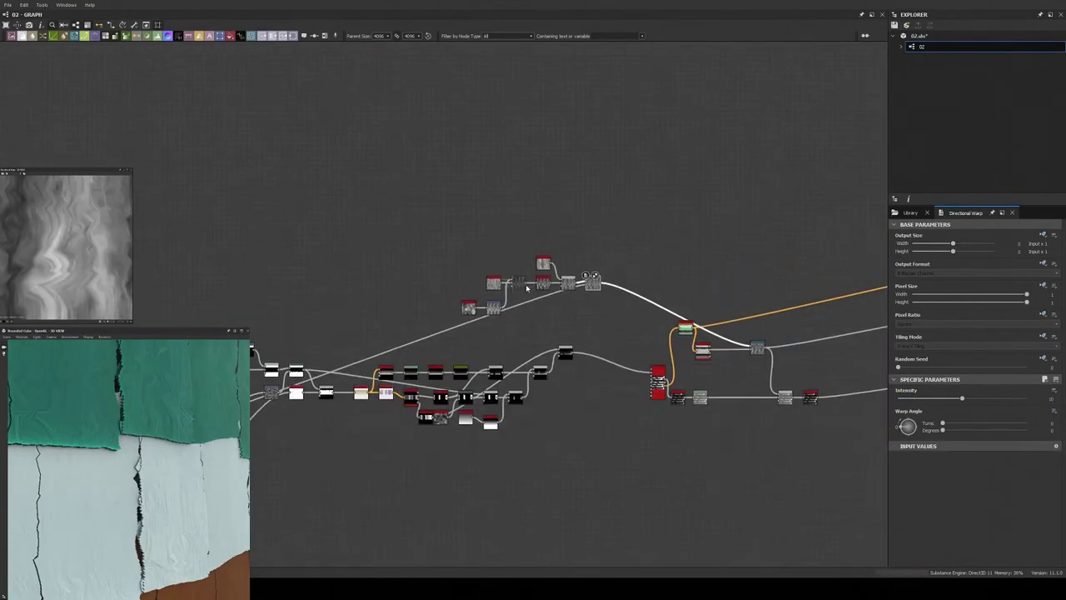
# - Lower the Shape Splatter's Y Amount for the plank rows
pyautogui.scroll(-2, 194, 481)
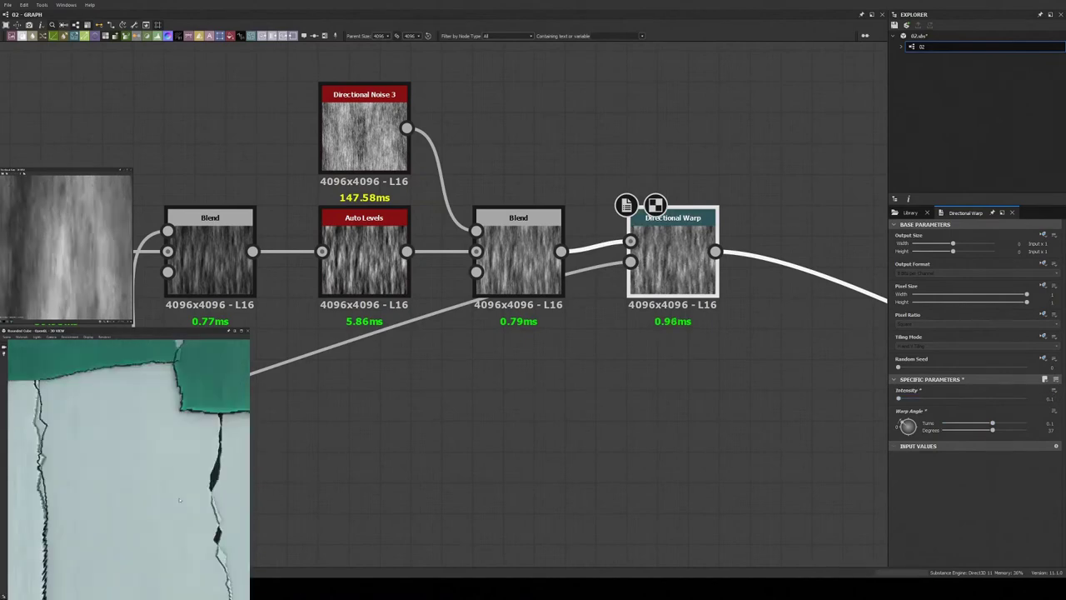
pyautogui.scroll(-3, 194, 481)
pyautogui.scroll(-3, 194, 481)
pyautogui.scroll(-2, 194, 481)
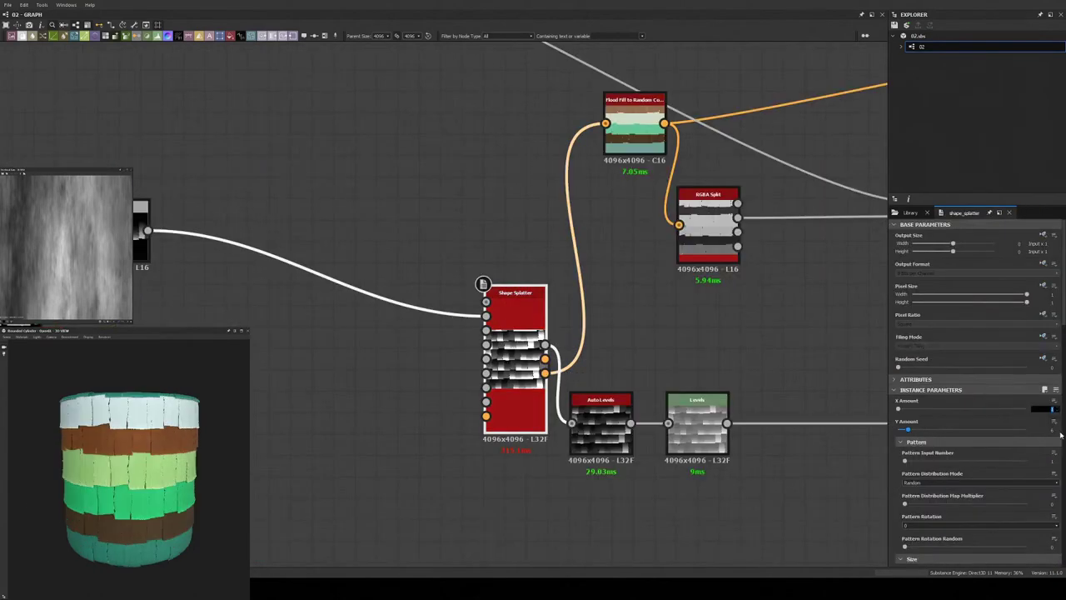
pyautogui.moveTo(1043, 427); pyautogui.dragTo(692, 364)
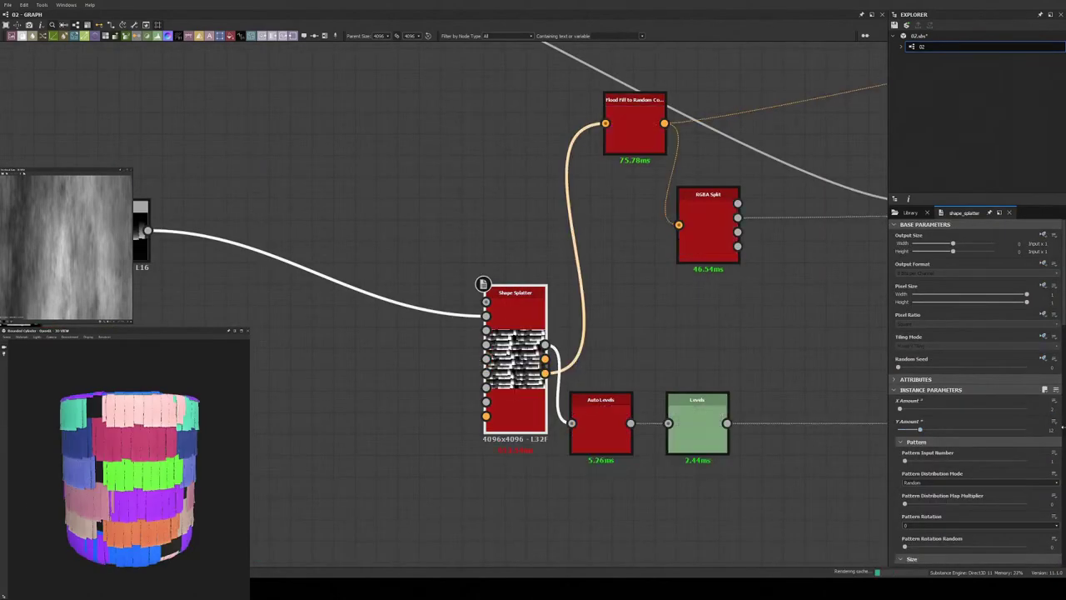
pyautogui.moveTo(692, 363); pyautogui.dragTo(290, 335, button='middle')
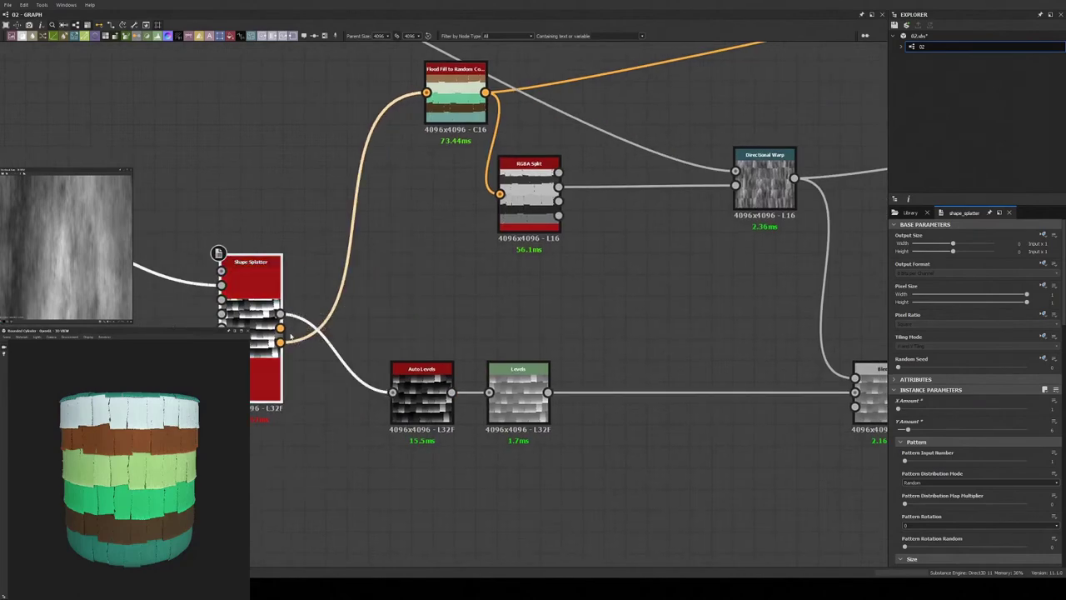
# - Insert a Safe Transform Grayscale after the Shape Splatter for offset, slightly rotated rows
pyautogui.moveTo(311, 360)
pyautogui.mouseDown()
pyautogui.moveTo(353, 178)
pyautogui.moveTo(473, 71)
pyautogui.mouseUp()
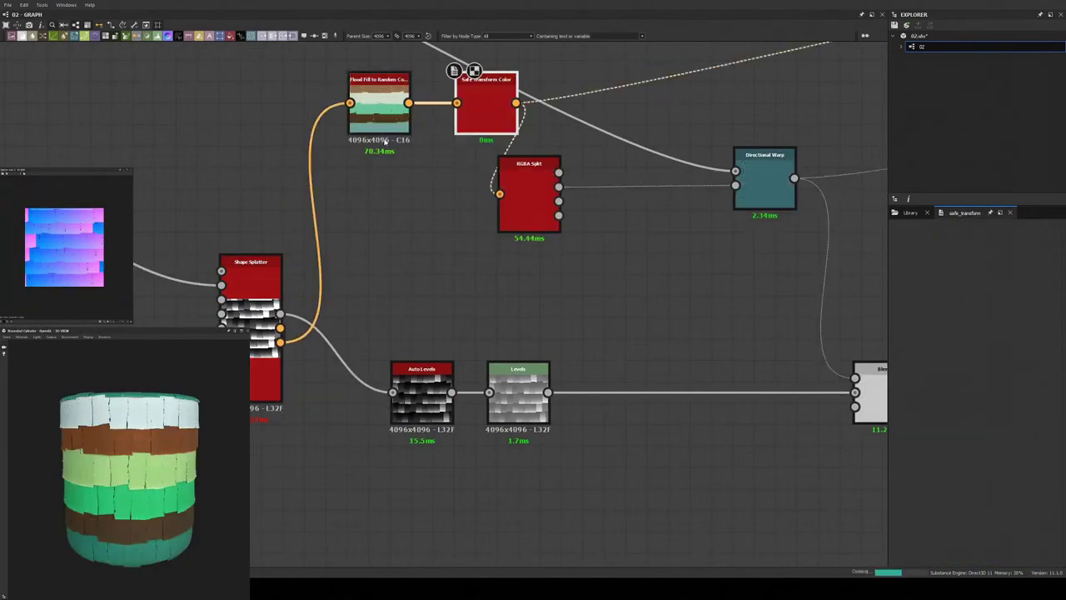
pyautogui.moveTo(423, 267); pyautogui.dragTo(430, 279, button='middle')
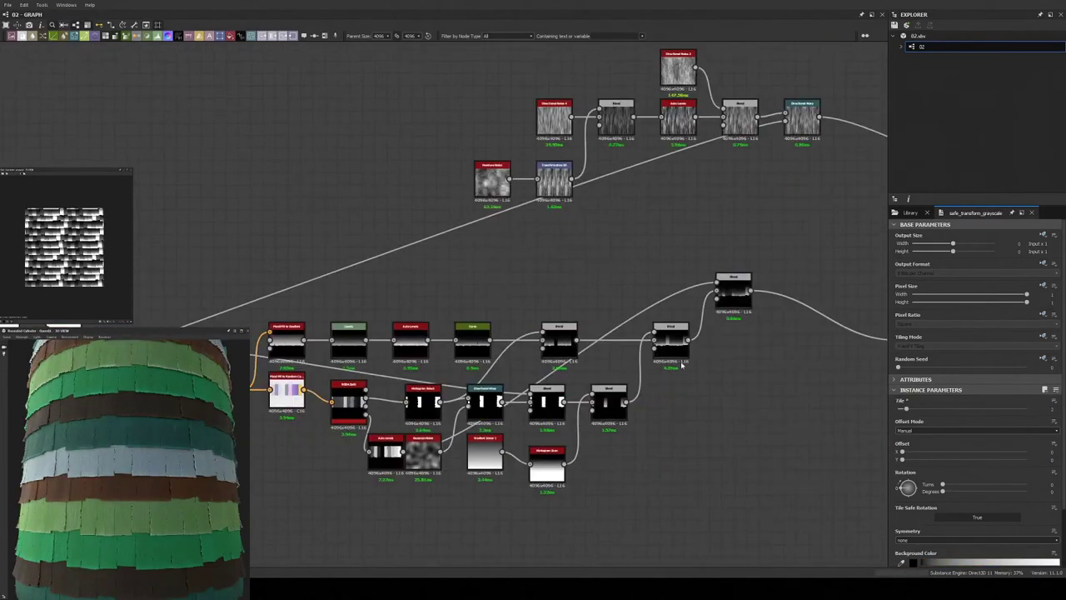
pyautogui.scroll(-3, 681, 364)
pyautogui.scroll(3, 459, 393)
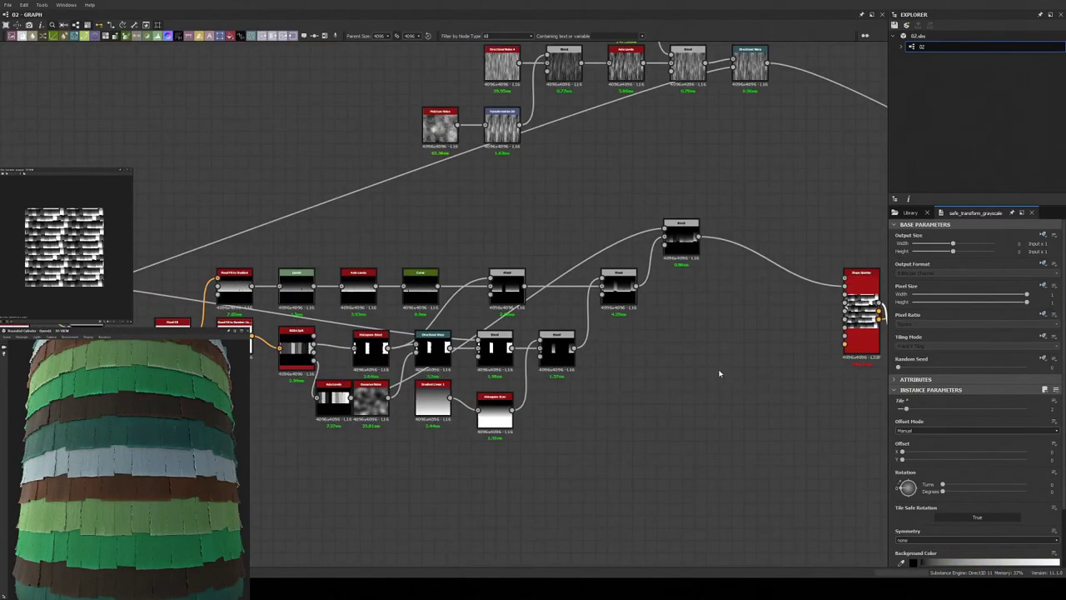
pyautogui.scroll(-3, 720, 373)
pyautogui.scroll(-2, 583, 350)
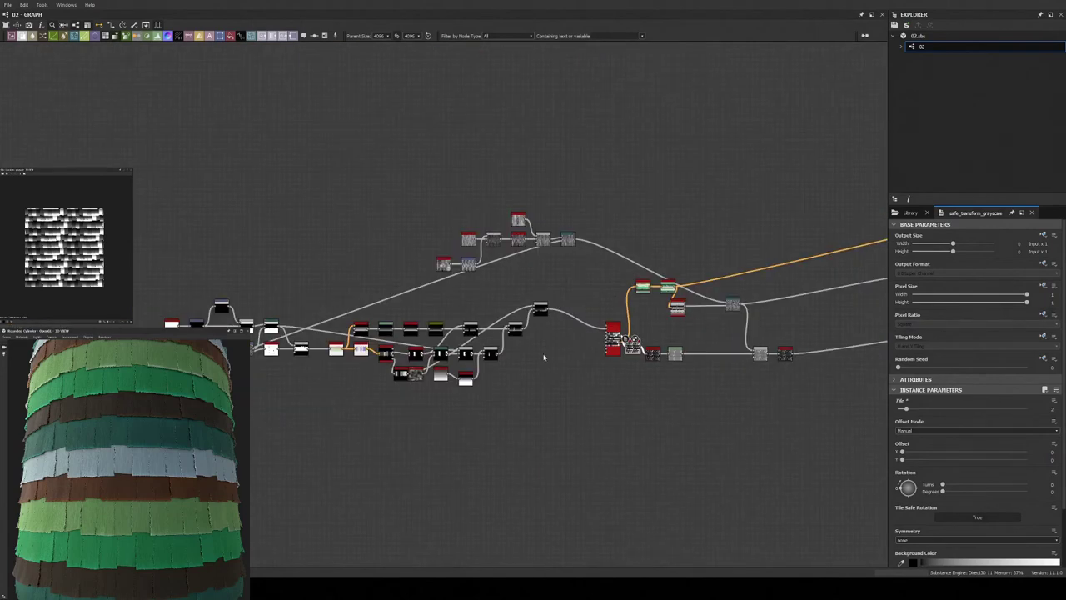
pyautogui.scroll(3, 549, 354)
pyautogui.scroll(2, 592, 352)
# - Change the Flood Fill to Random Color seed to recolour planks into pink, blue, yellow and teal
pyautogui.click(691, 366)
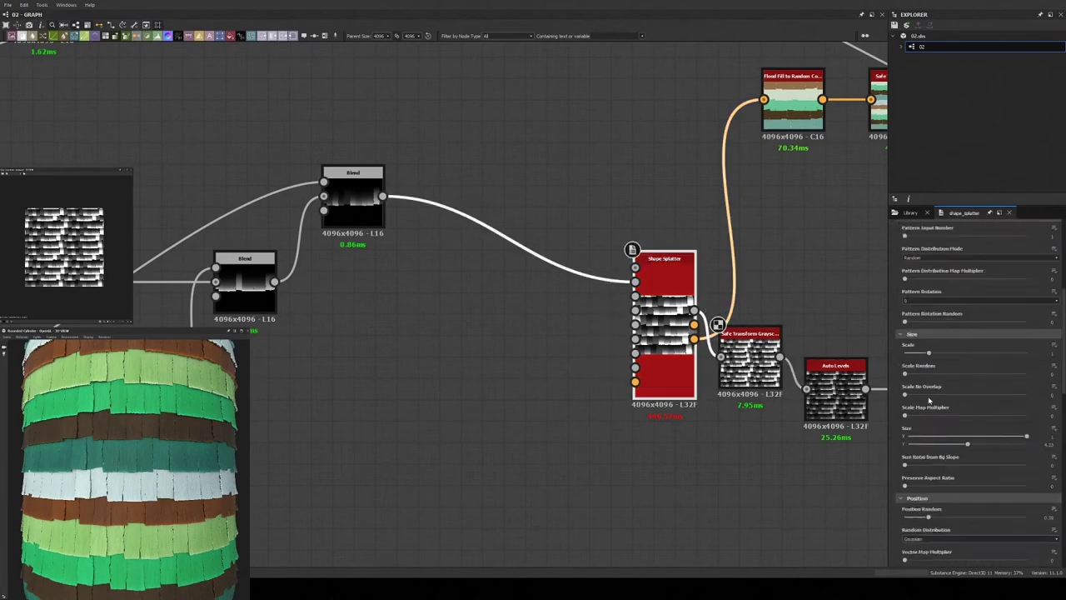
pyautogui.scroll(-10, 957, 447)
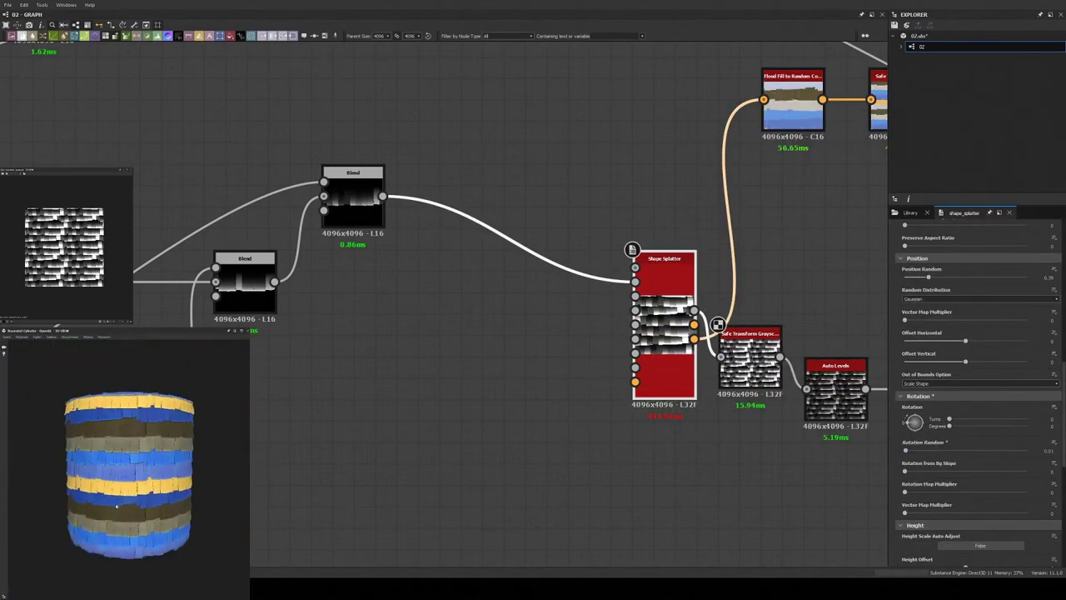
pyautogui.scroll(5, 127, 502)
pyautogui.scroll(-5, 366, 238)
pyautogui.scroll(5, 367, 238)
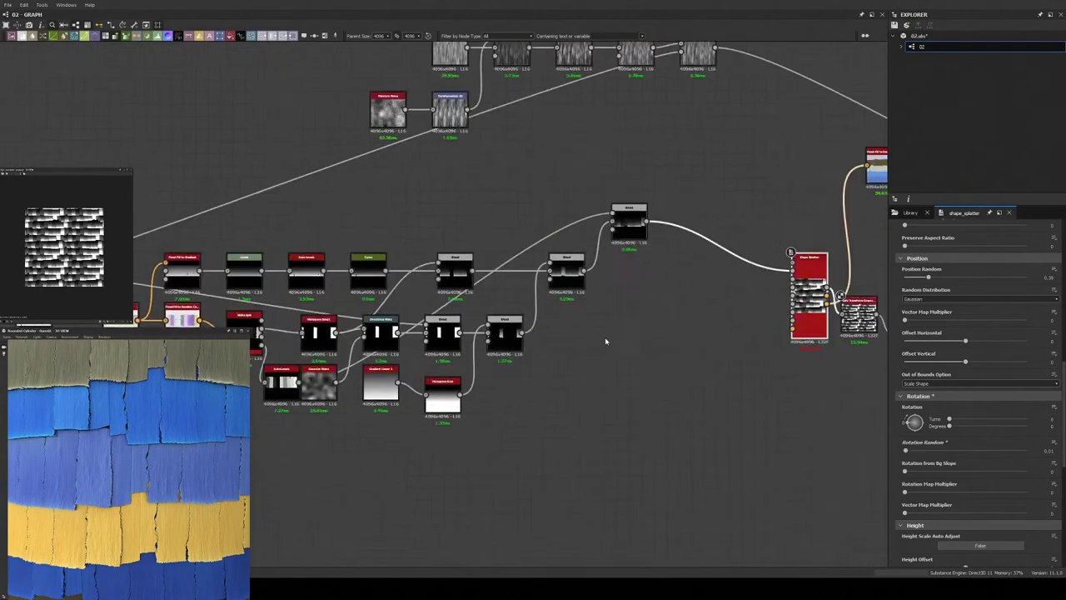
pyautogui.scroll(3, 366, 237)
pyautogui.click(476, 225)
pyautogui.click(910, 366)
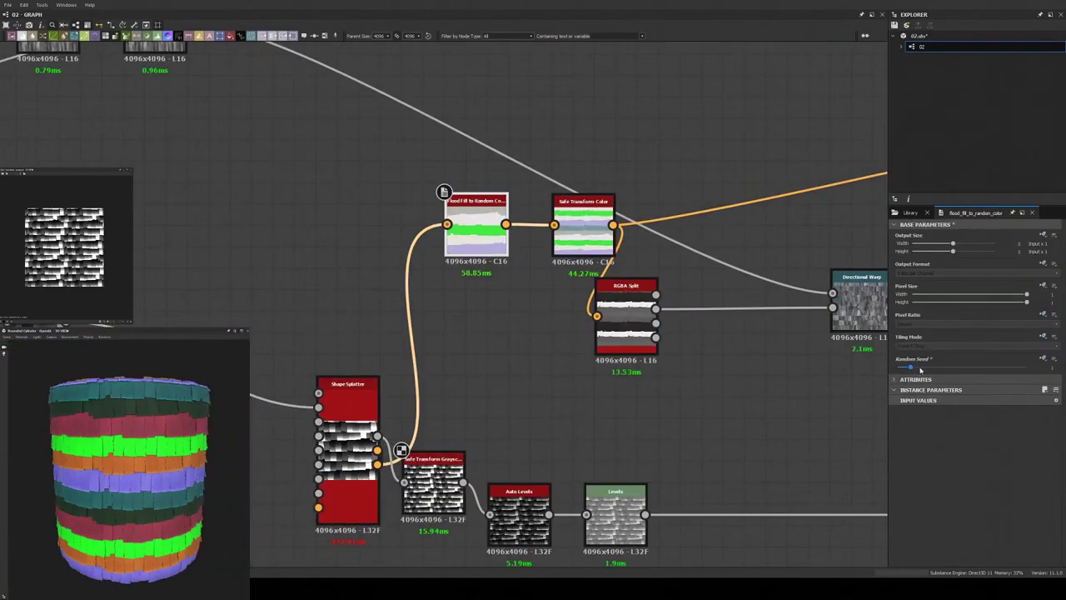
# - Move the Safe Transform Grayscale node right and recentre the Shape Splatter in the graph
pyautogui.scroll(3, 133, 454)
pyautogui.scroll(2, 121, 477)
pyautogui.scroll(-3, 122, 477)
pyautogui.scroll(-5, 399, 375)
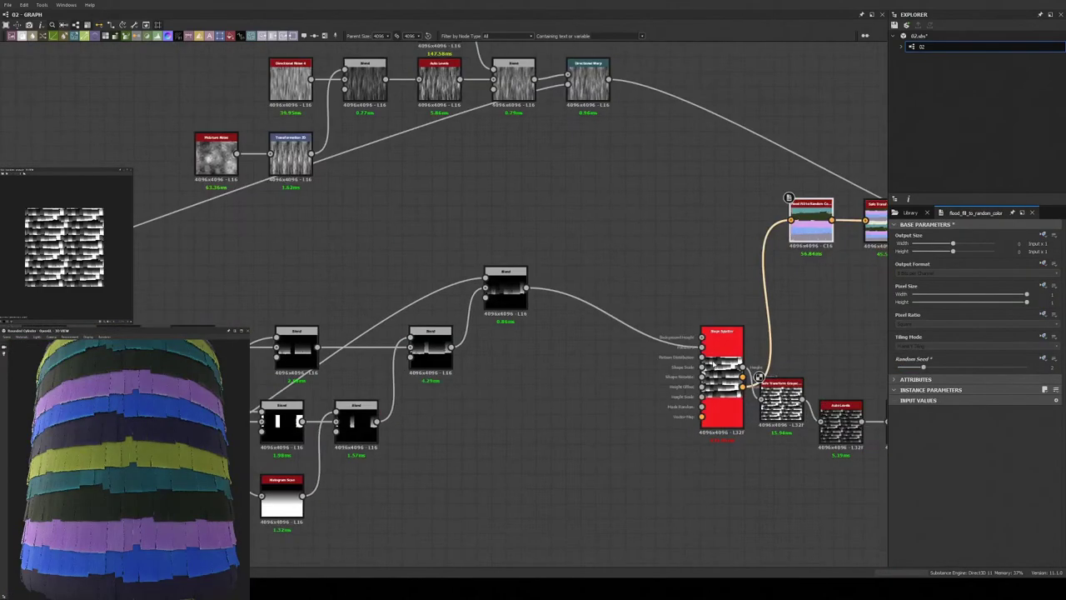
pyautogui.scroll(6, 400, 375)
pyautogui.moveTo(383, 363); pyautogui.dragTo(612, 362)
# - Bring the Blend nodes into view and select the new Crystal 1 noise node
pyautogui.scroll(-2, 618, 365)
pyautogui.moveTo(619, 364); pyautogui.dragTo(627, 439, button='middle')
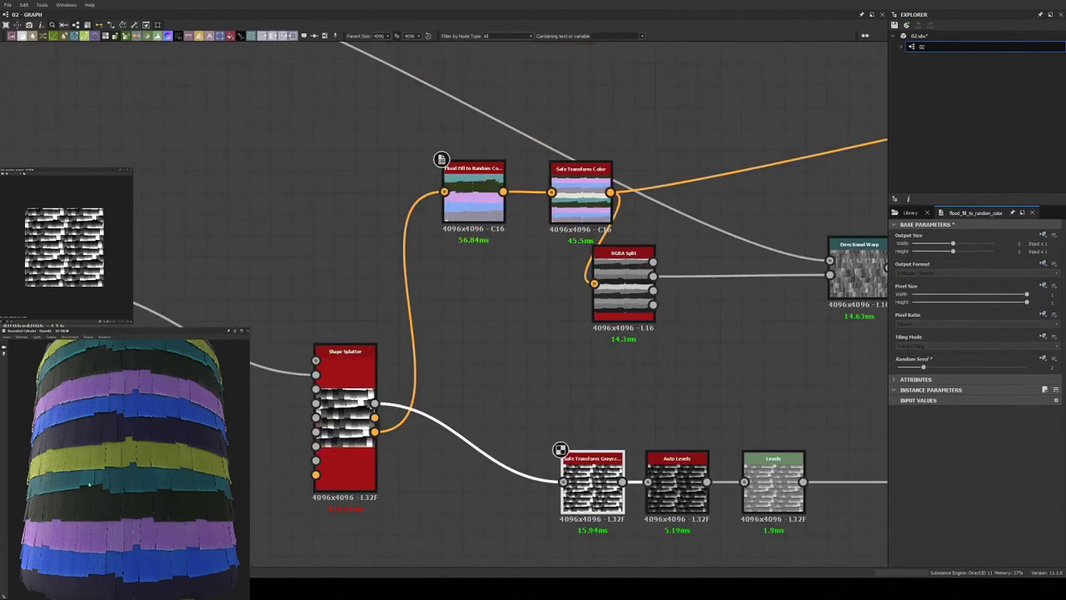
pyautogui.scroll(-3, 125, 458)
pyautogui.scroll(2, 125, 458)
pyautogui.moveTo(459, 360); pyautogui.dragTo(702, 354, button='middle')
pyautogui.scroll(3, 125, 458)
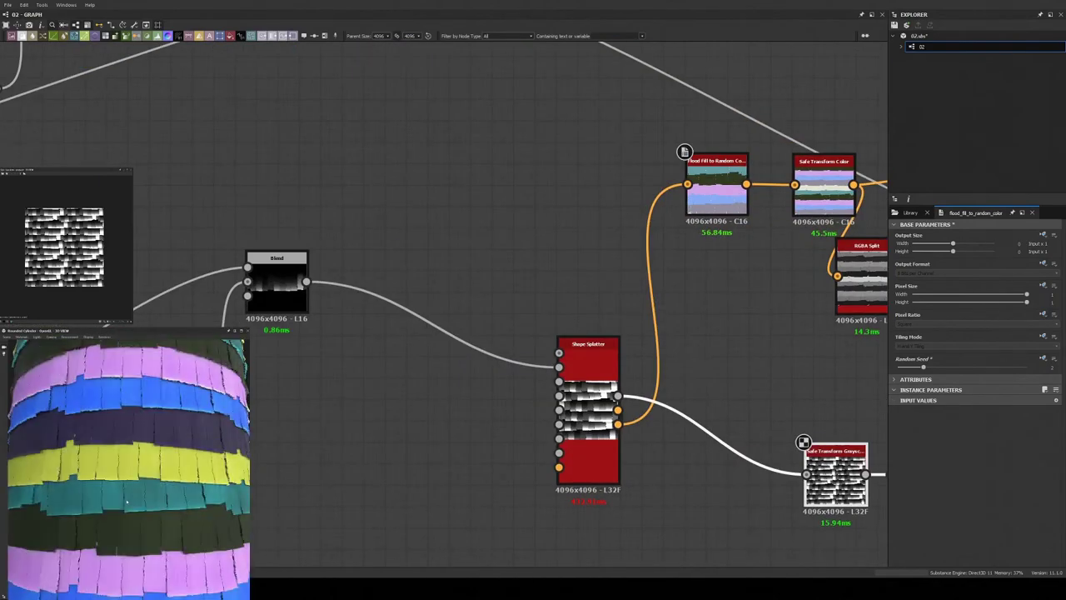
pyautogui.moveTo(289, 314); pyautogui.dragTo(562, 298, button='middle')
pyautogui.scroll(-5, 560, 298)
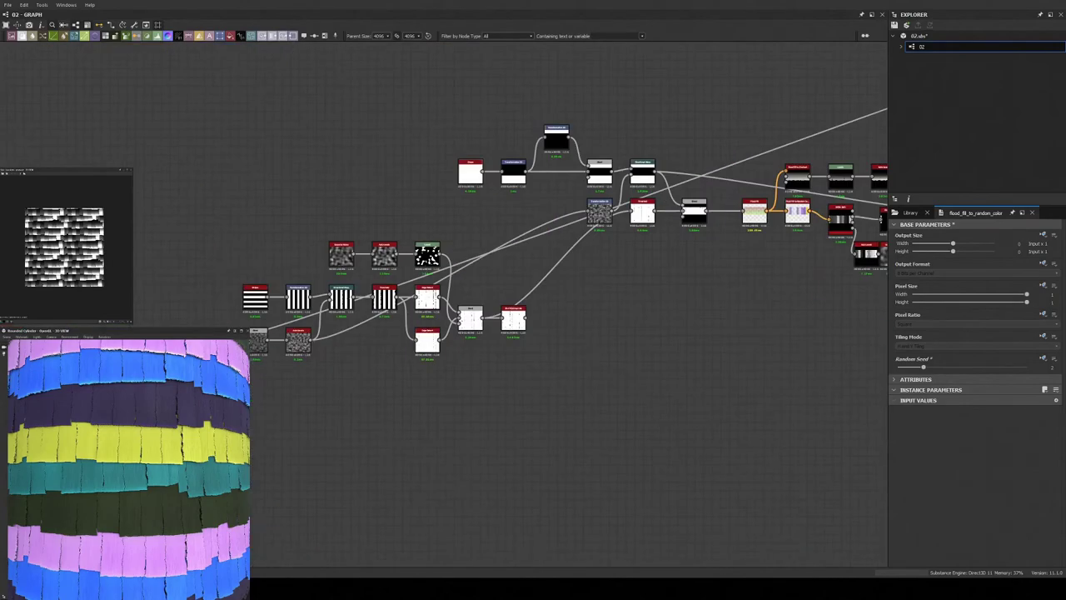
pyautogui.click(708, 261)
pyautogui.scroll(4, 614, 223)
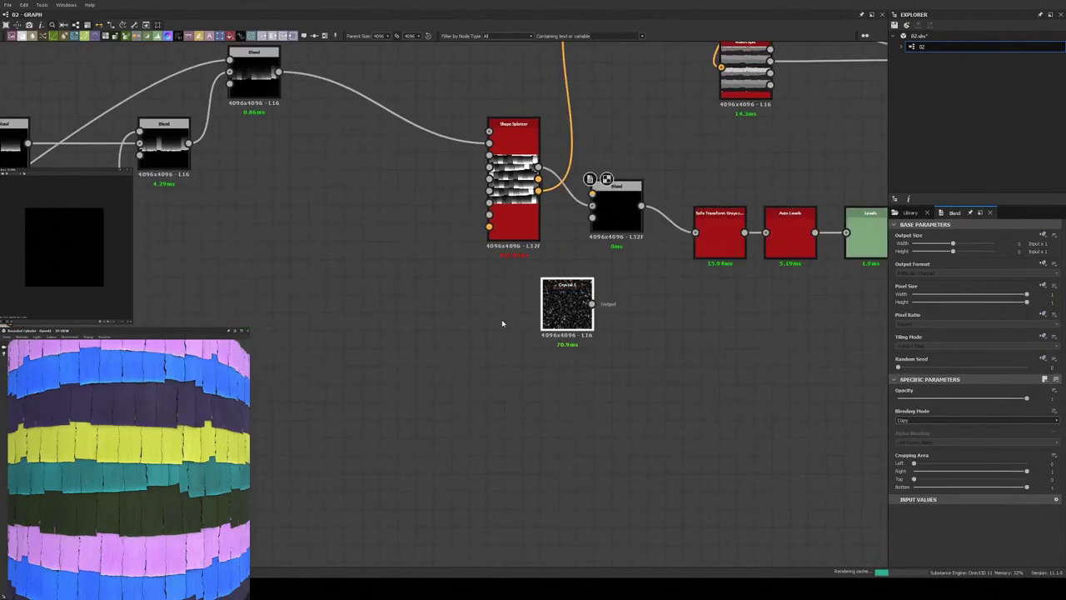
# - Add a Transformation 2D after Crystal 1 and wire it into a new Blend on the splatter output
pyautogui.moveTo(566, 312); pyautogui.dragTo(511, 312)
pyautogui.scroll(2, 608, 295)
pyautogui.hotkey('ctrl', 't')
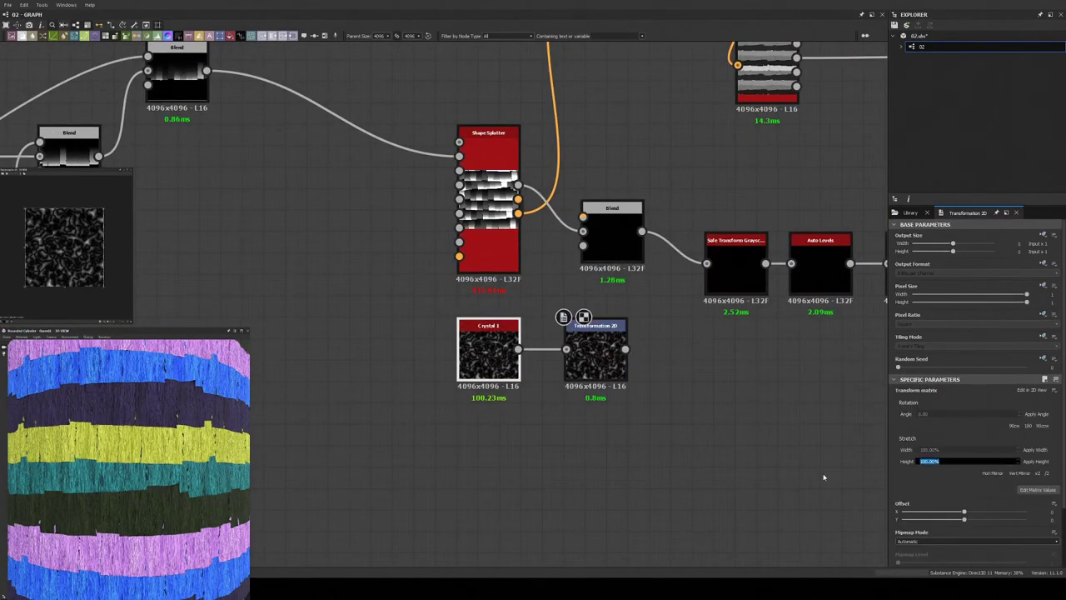
pyautogui.moveTo(624, 348); pyautogui.dragTo(583, 216)
pyautogui.moveTo(613, 369); pyautogui.dragTo(464, 379)
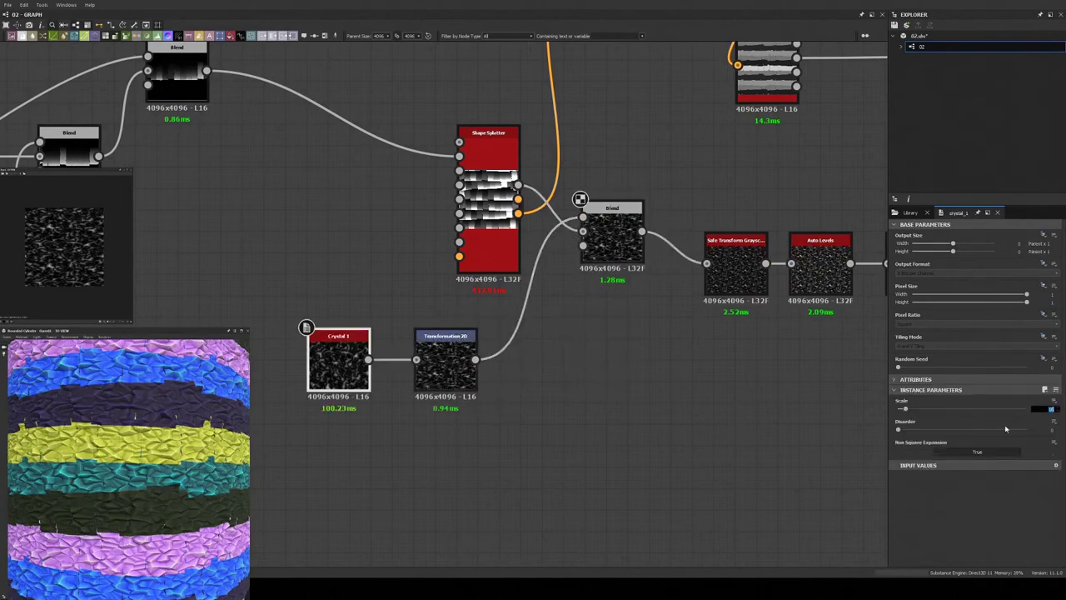
# - Set the new Blend to Multiply at 0.5 opacity
pyautogui.moveTo(533, 317); pyautogui.dragTo(692, 399, button='middle')
pyautogui.click(770, 321)
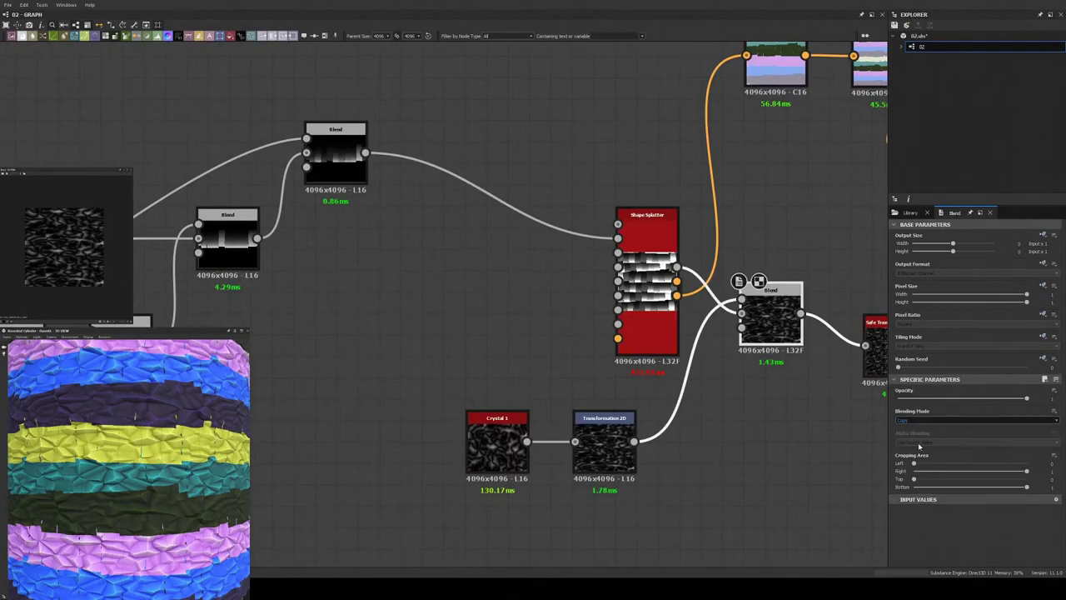
pyautogui.click(1054, 400)
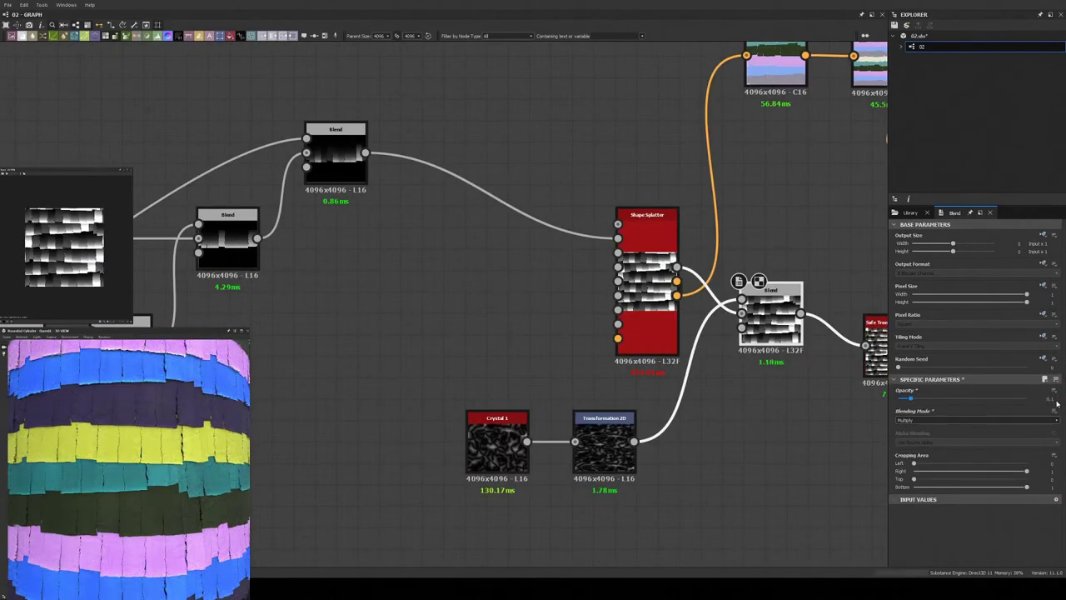
# - Set the Transformation 2D stretch width to 50 and insert a new Blend after it
pyautogui.moveTo(777, 253); pyautogui.dragTo(581, 351, button='middle')
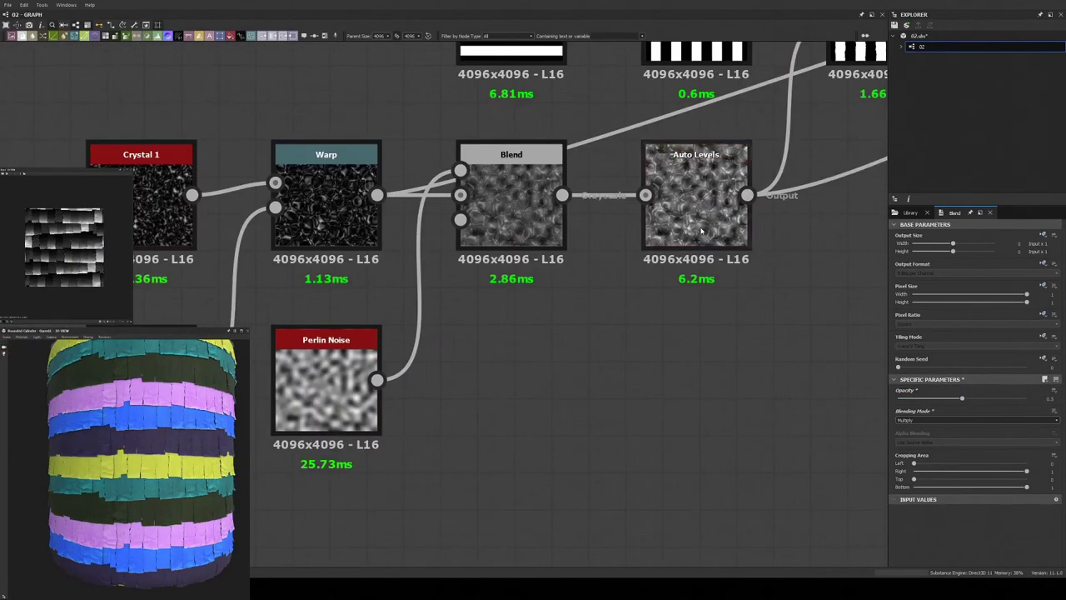
pyautogui.doubleClick(701, 232)
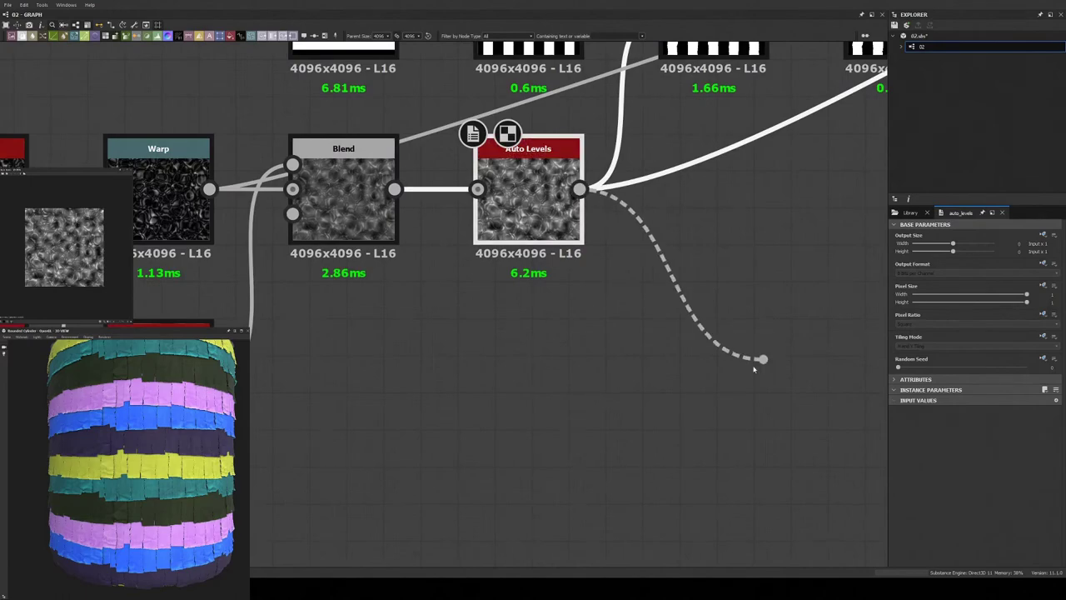
pyautogui.moveTo(754, 369); pyautogui.dragTo(758, 374)
pyautogui.write('50')
pyautogui.press('Tab')
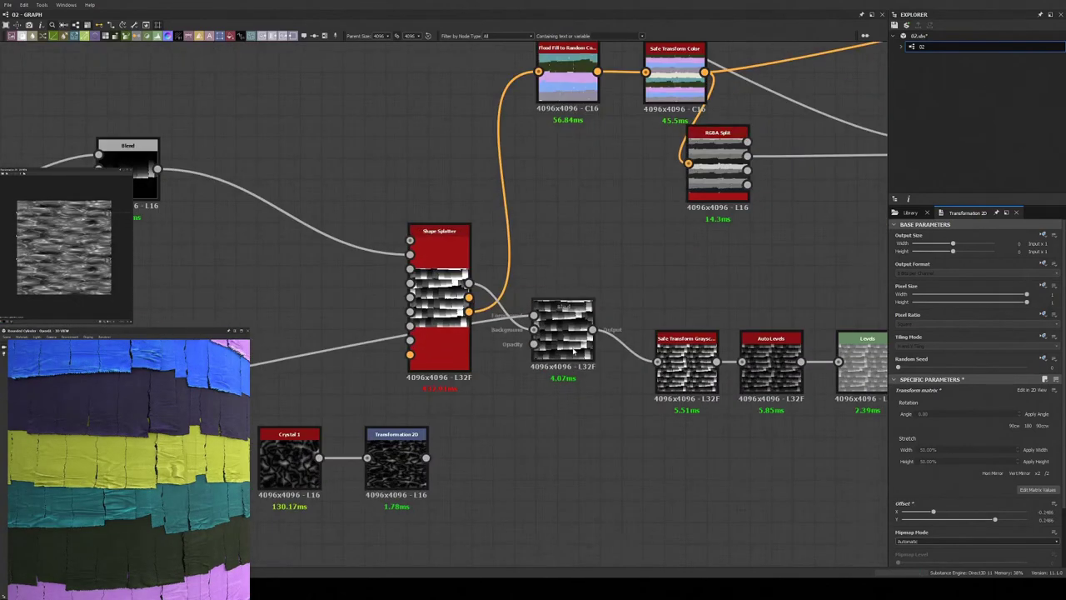
pyautogui.click(612, 376)
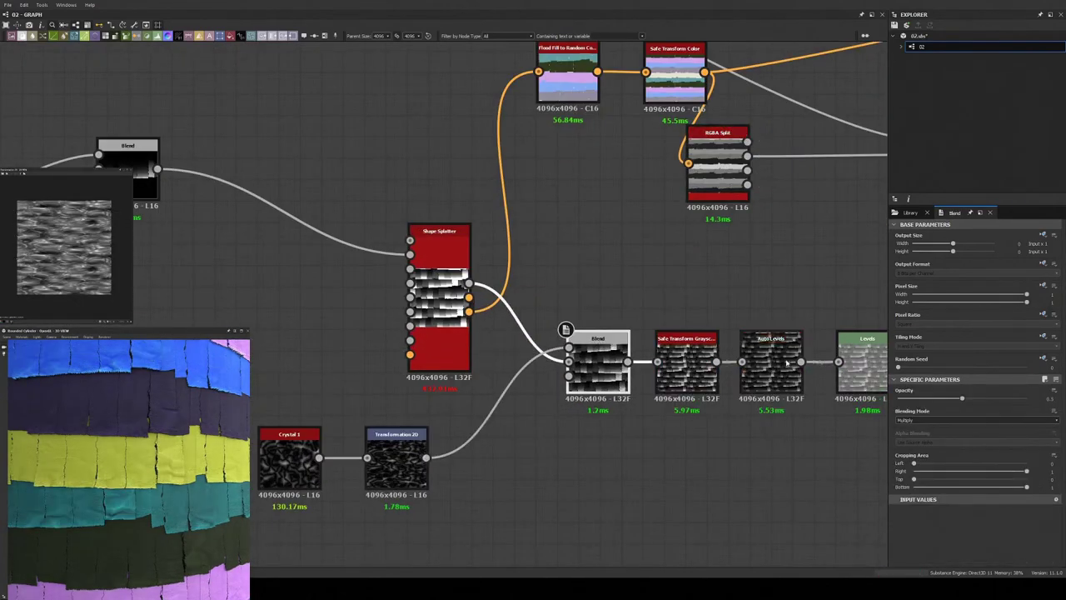
pyautogui.moveTo(600, 468); pyautogui.dragTo(666, 398, button='middle')
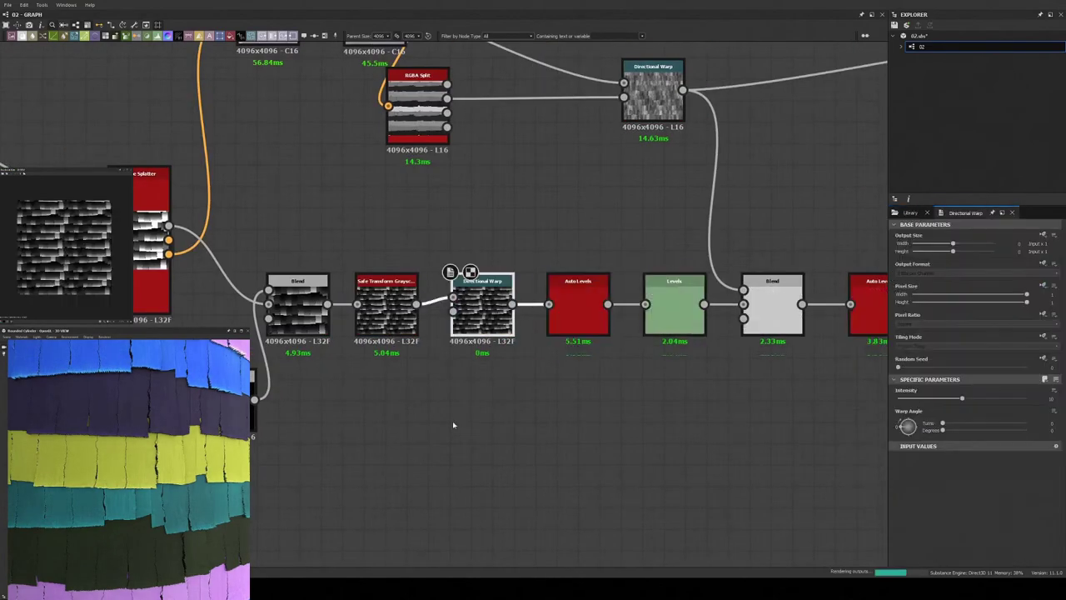
# - Turn the Blend's opacity down and enter its value directly
pyautogui.moveTo(966, 291); pyautogui.dragTo(396, 475)
pyautogui.scroll(-5, 983, 377)
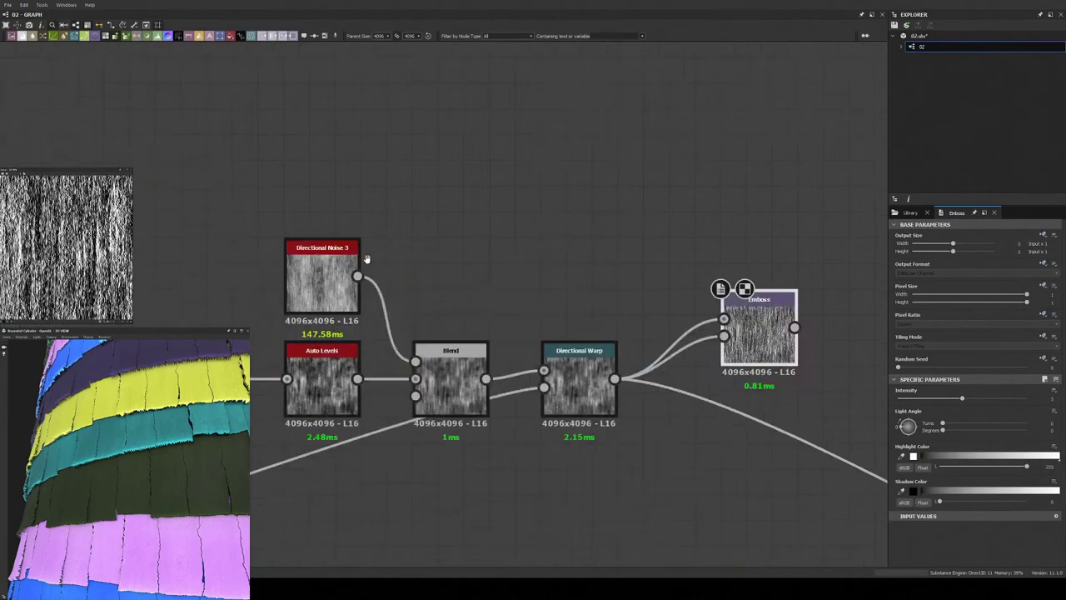
pyautogui.moveTo(910, 399); pyautogui.dragTo(863, 400)
pyautogui.doubleClick(1049, 399)
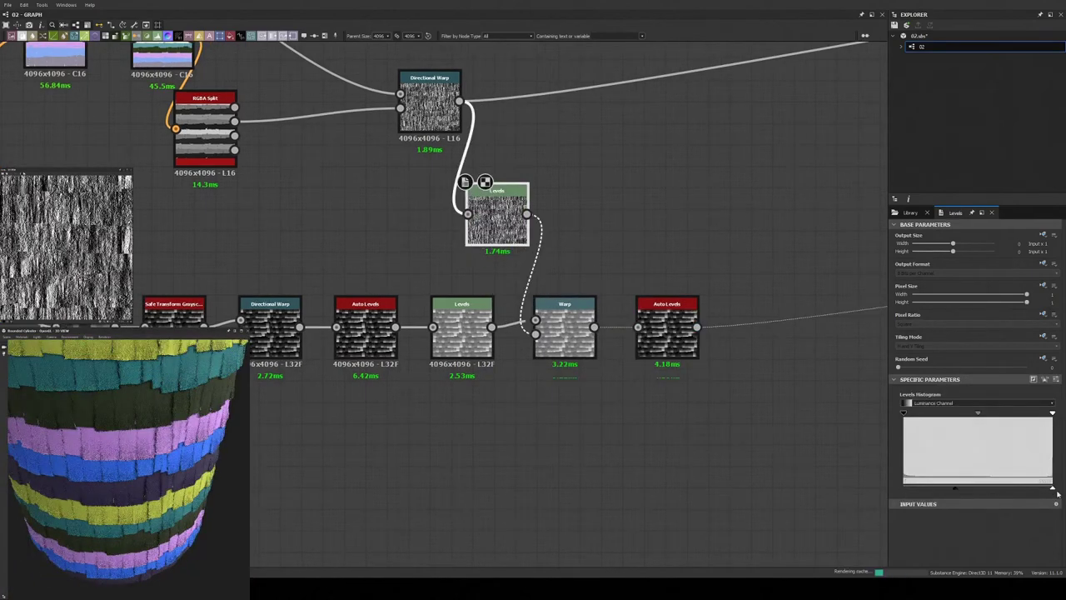
# - Brighten the Levels white point and lower the Emboss intensity
pyautogui.moveTo(1053, 491); pyautogui.dragTo(990, 490)
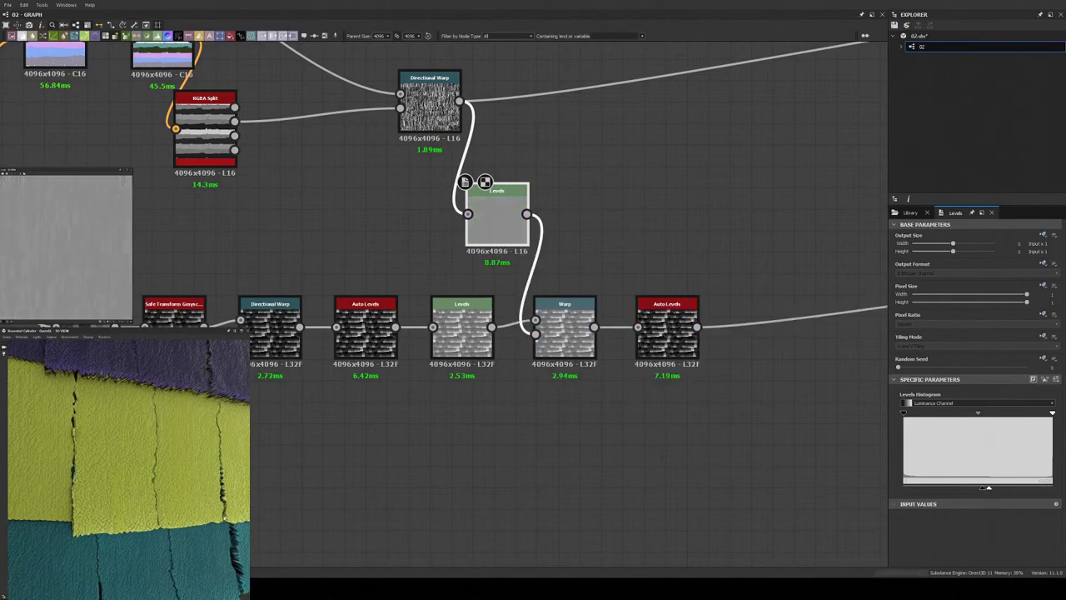
pyautogui.click(560, 348)
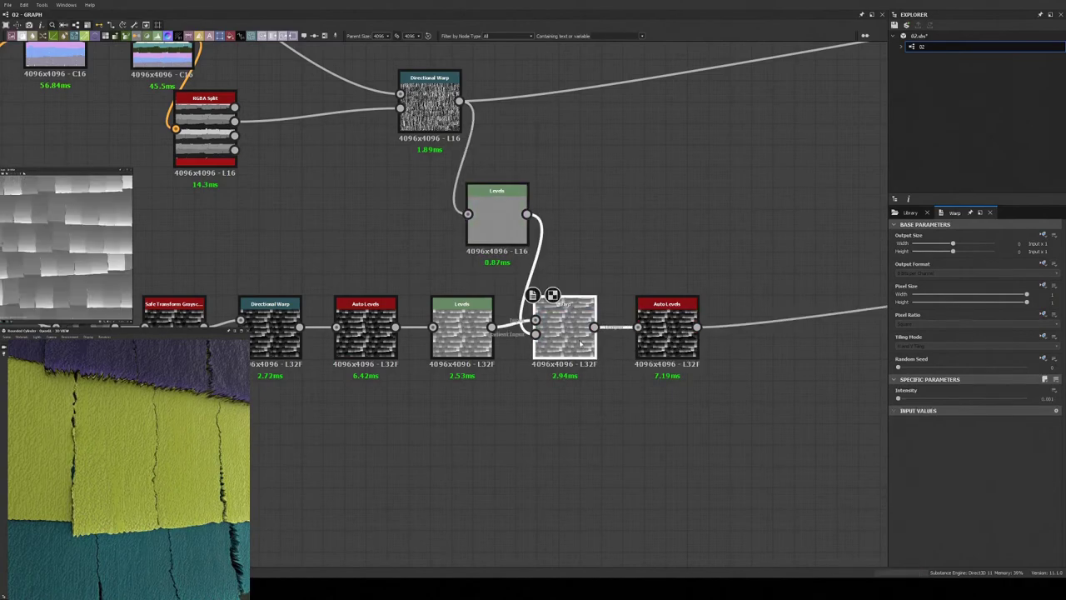
pyautogui.moveTo(650, 340); pyautogui.dragTo(724, 340)
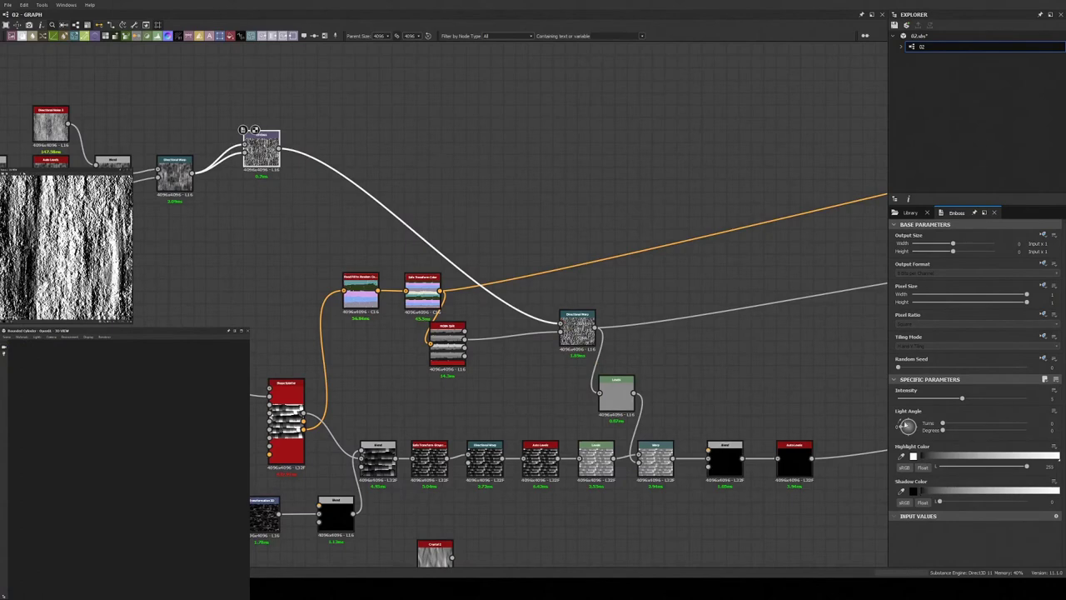
pyautogui.press('Return')
# - Replace the Warp node with a Blend fed by the Directional Warp at 0.5 opacity
pyautogui.scroll(2, 658, 474)
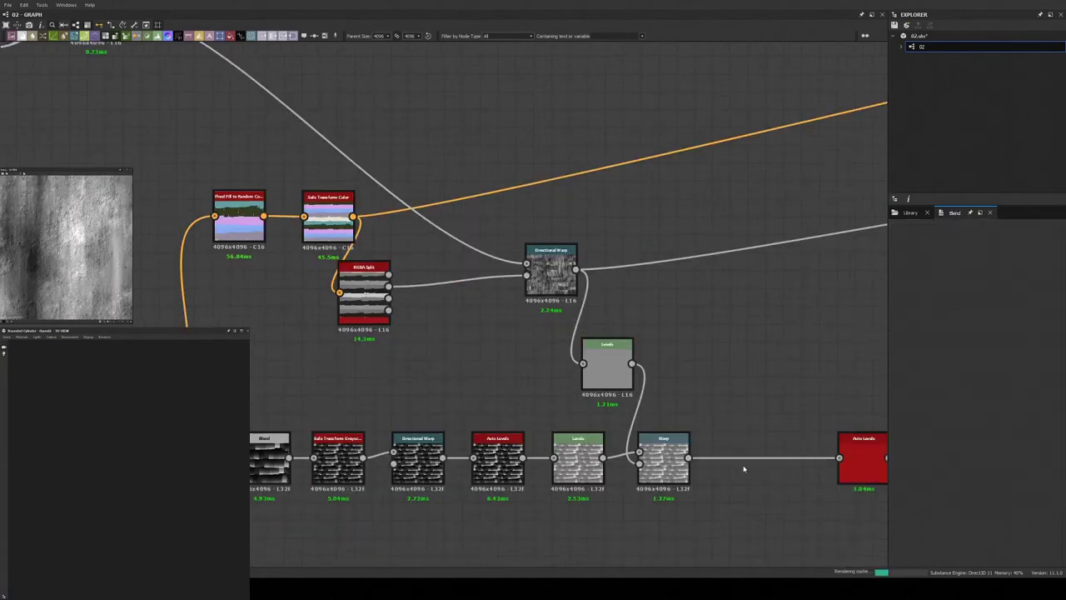
pyautogui.scroll(4, 666, 408)
pyautogui.click(678, 493)
pyautogui.click(679, 493)
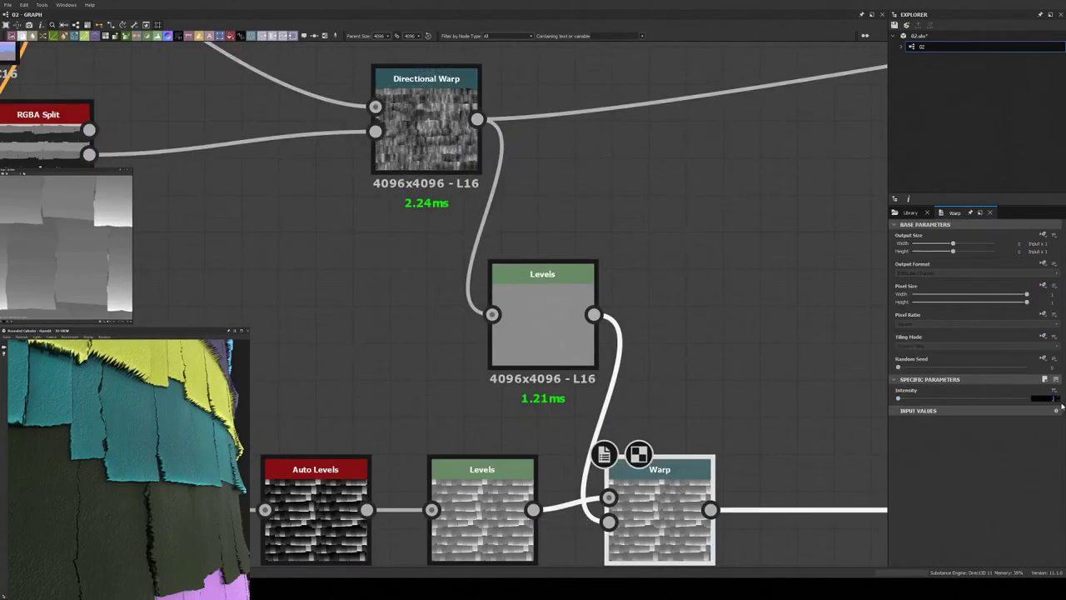
pyautogui.press('Delete')
pyautogui.moveTo(726, 485); pyautogui.dragTo(477, 119)
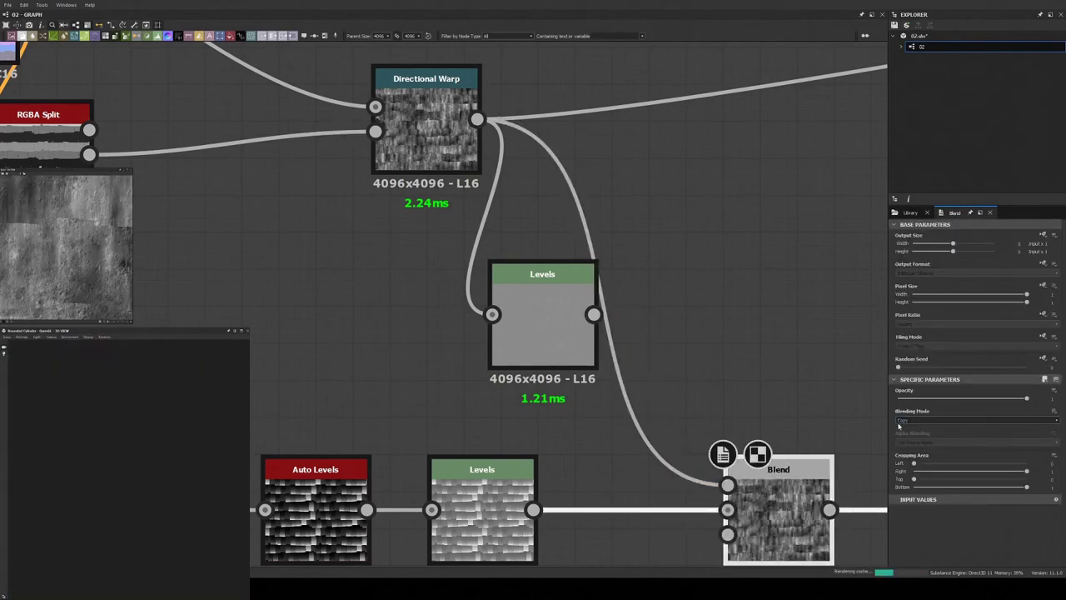
pyautogui.moveTo(1026, 398); pyautogui.dragTo(898, 398)
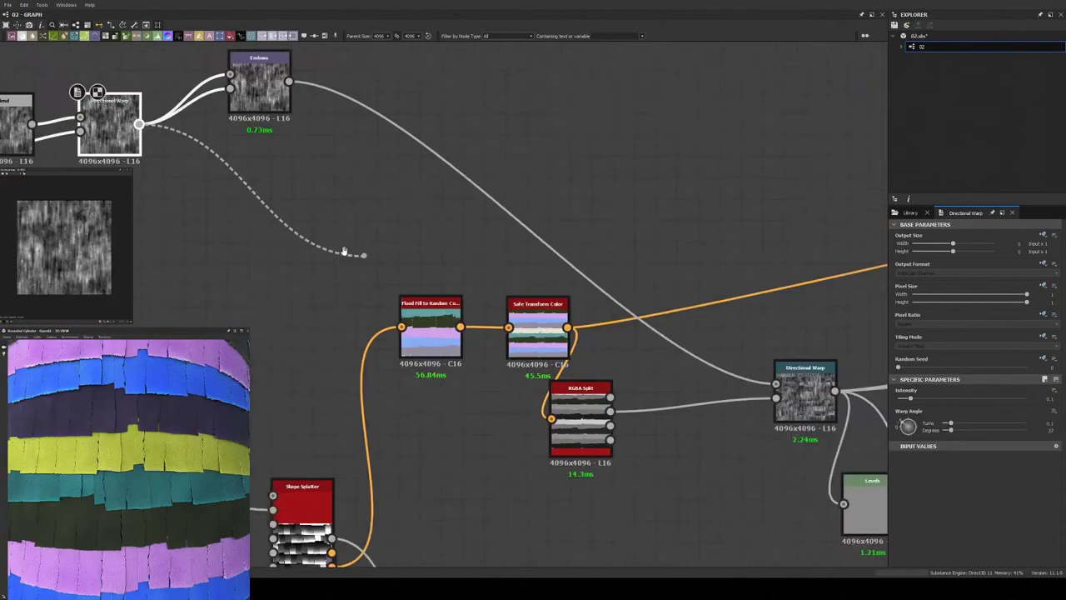
# - Preview the HBAO occlusion map and set the AO Multiply Blend to 0.37 opacity
pyautogui.click(960, 399)
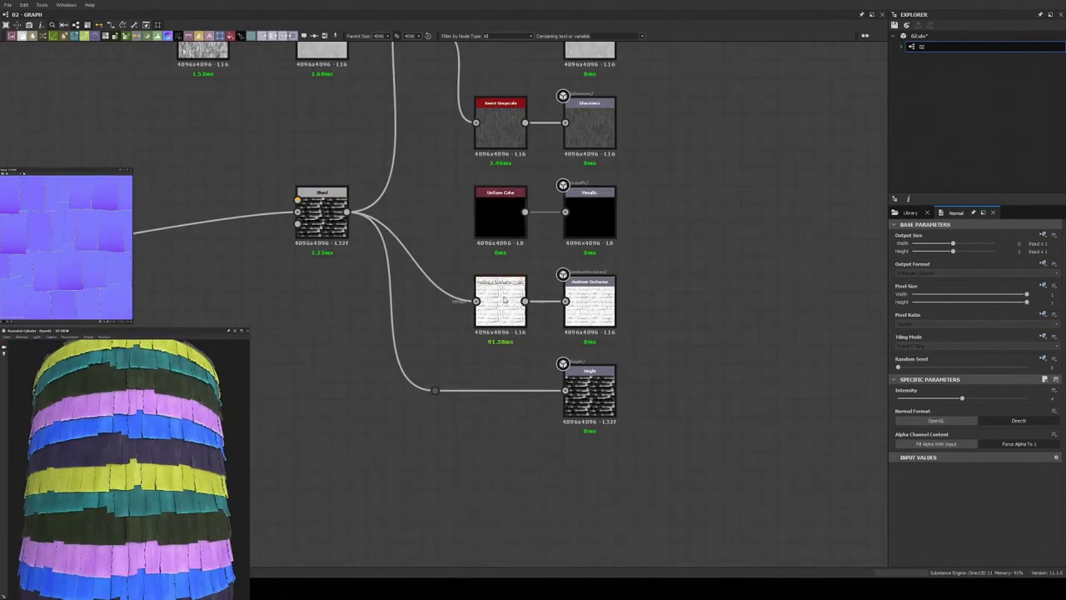
pyautogui.doubleClick(503, 300)
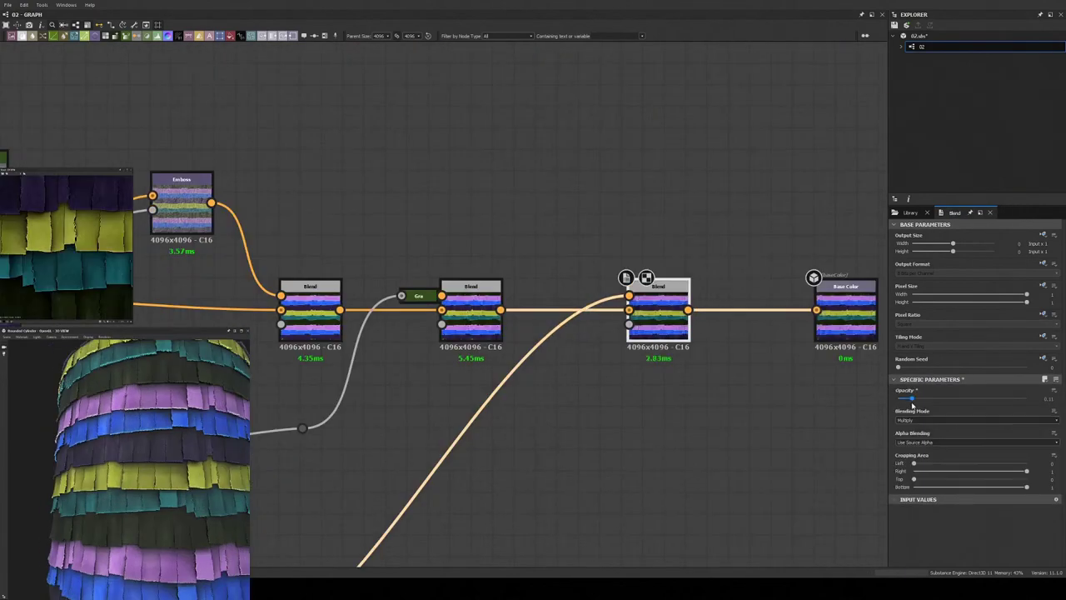
pyautogui.moveTo(912, 403); pyautogui.dragTo(929, 400)
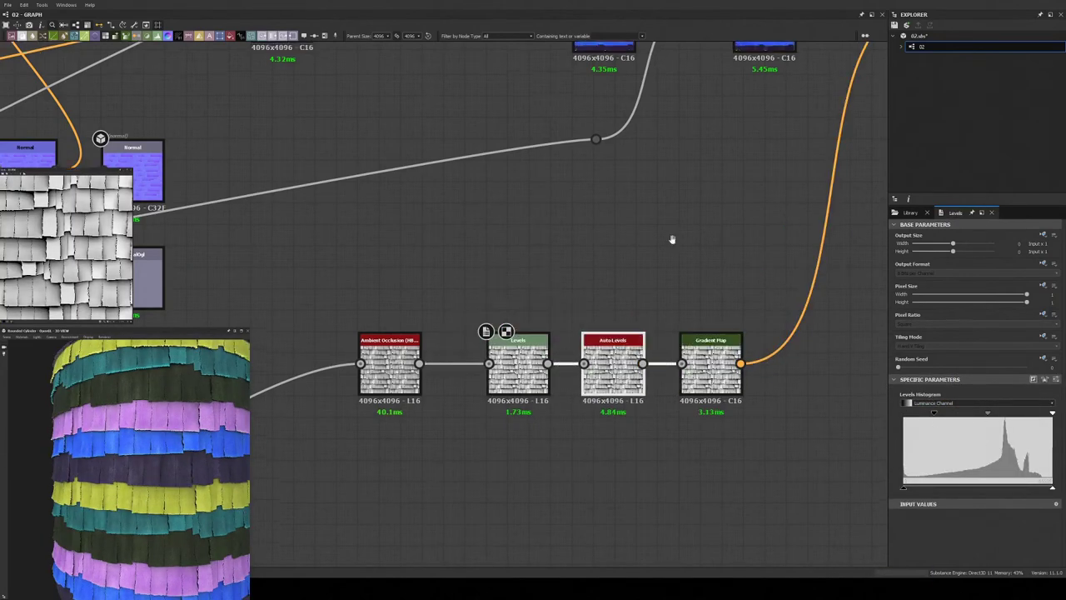
# - Reduce the occlusion multiply to about 0.38 and raise HSL Lightness to 0.52
pyautogui.moveTo(1026, 398); pyautogui.dragTo(973, 398)
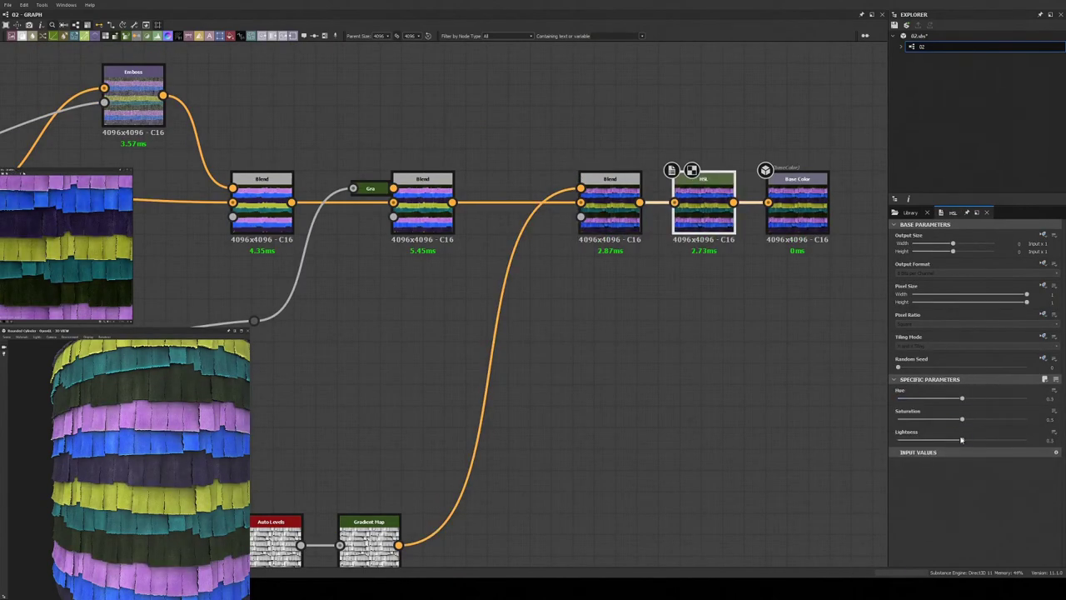
pyautogui.moveTo(962, 440); pyautogui.dragTo(1010, 439)
pyautogui.scroll(-3, 133, 423)
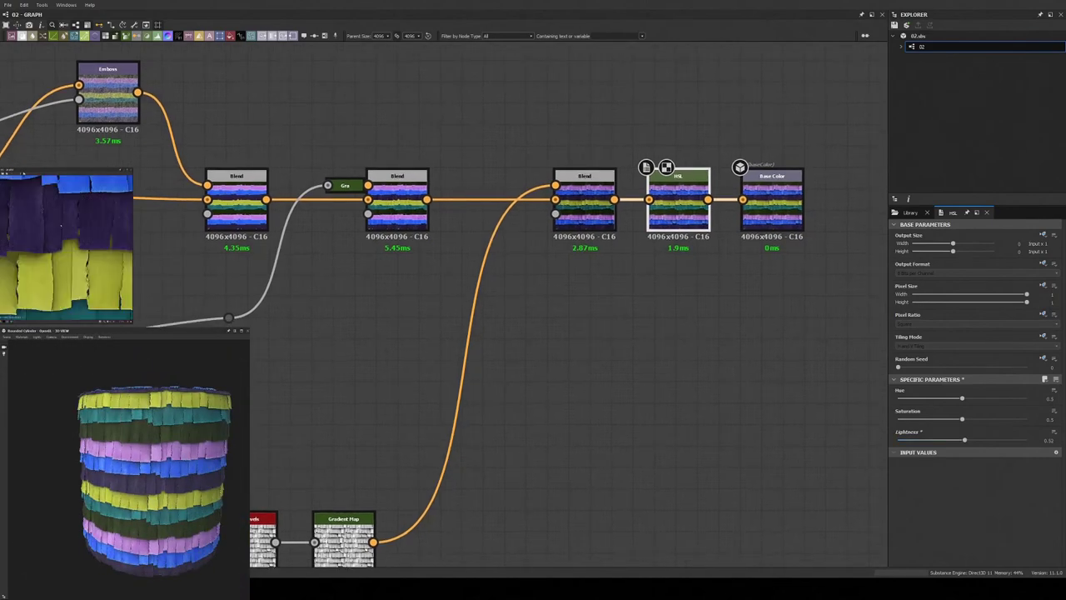
# - Light the 3D preview with the terrace HDRI environment
pyautogui.click(25, 398)
pyautogui.click(910, 212)
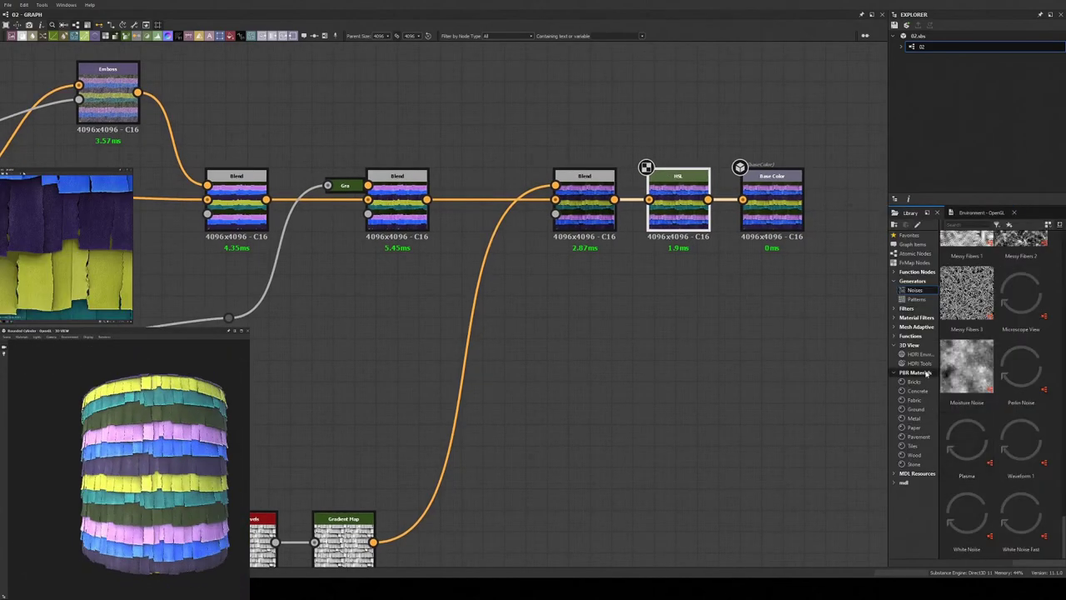
pyautogui.moveTo(965, 517); pyautogui.dragTo(150, 516)
pyautogui.moveTo(966, 429); pyautogui.dragTo(158, 480)
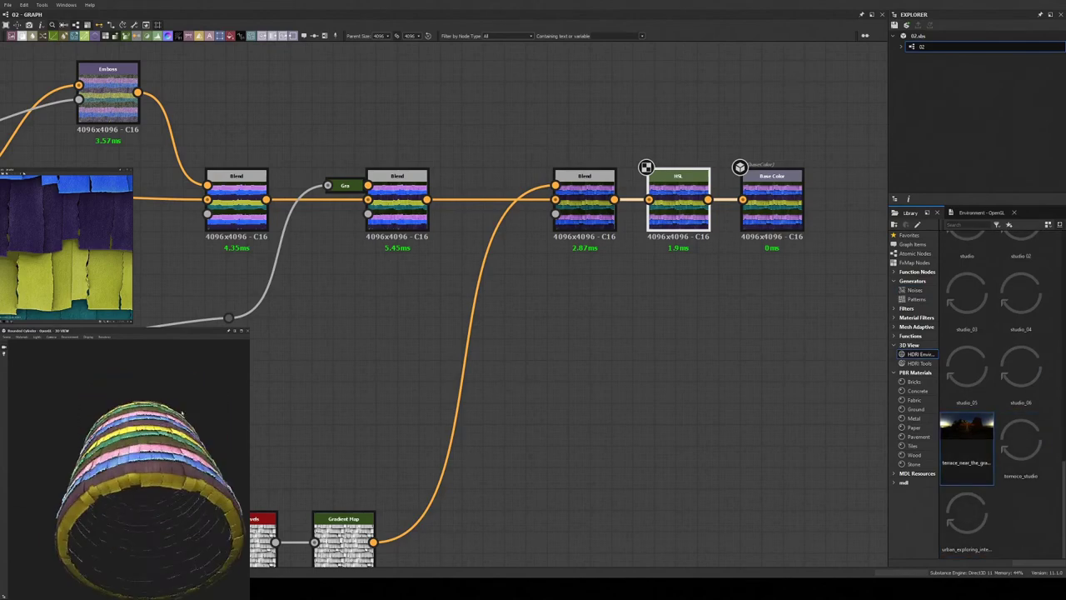
# - Display the material on a Rounded Cube in the 3D preview
pyautogui.scroll(5, 182, 465)
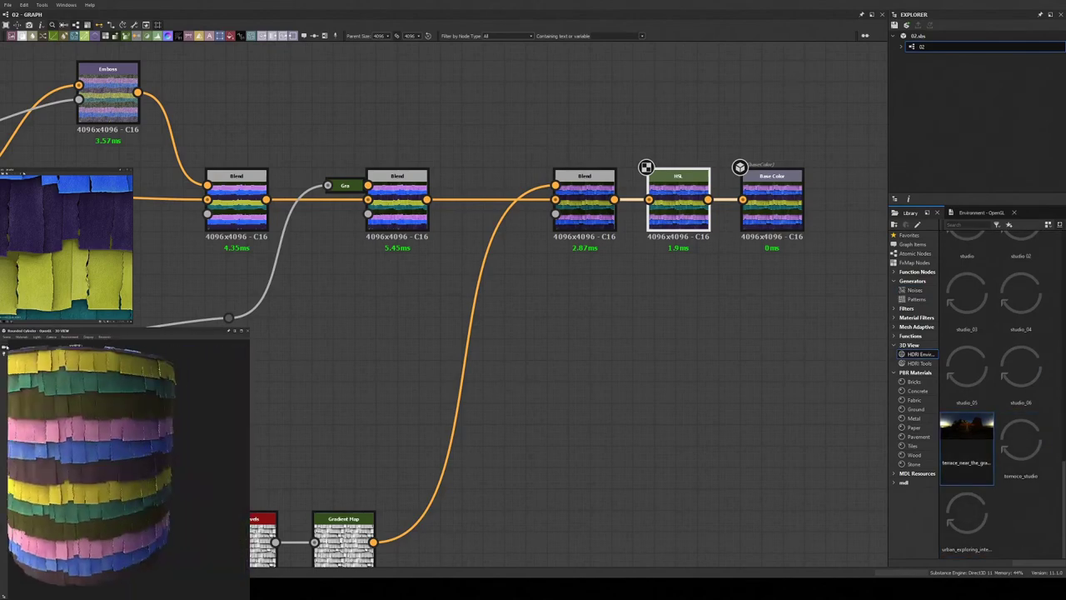
pyautogui.click(29, 393)
pyautogui.click(30, 401)
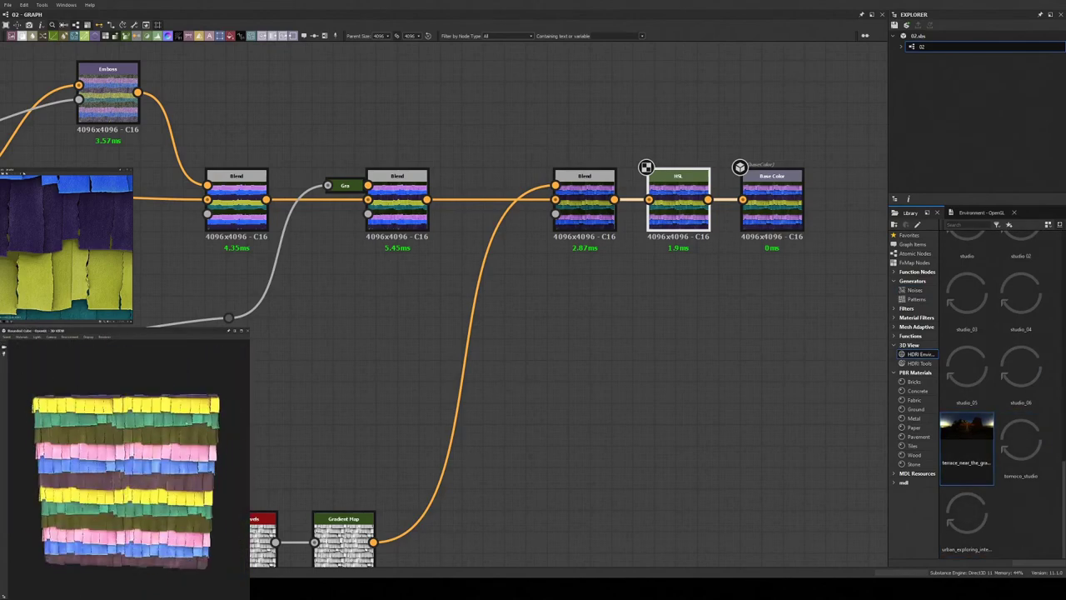
pyautogui.scroll(5, 174, 430)
pyautogui.scroll(-2, 174, 430)
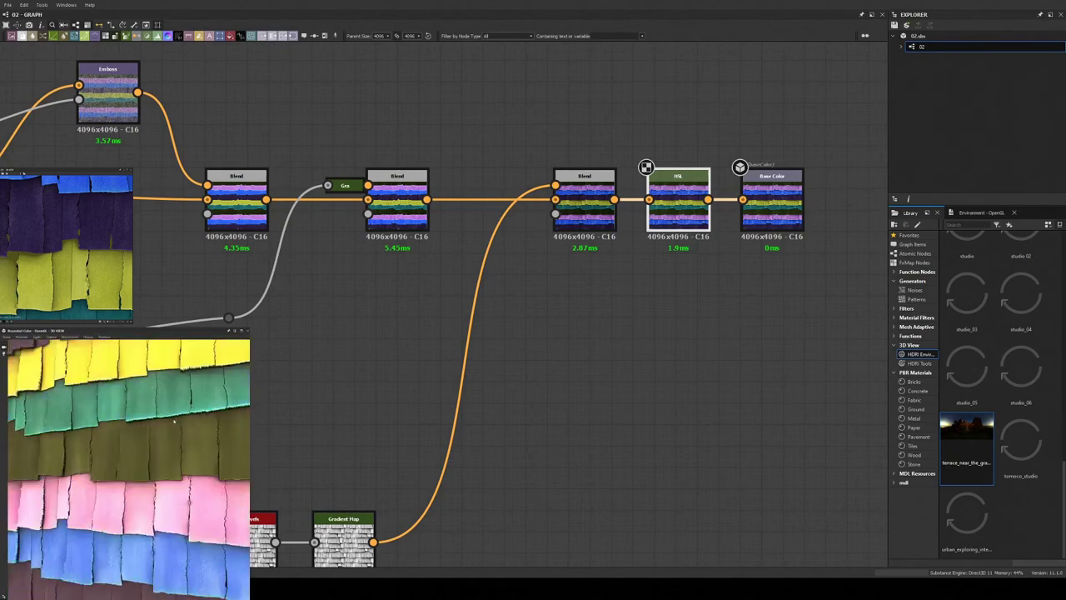
pyautogui.scroll(-2, 174, 429)
pyautogui.scroll(-2, 174, 430)
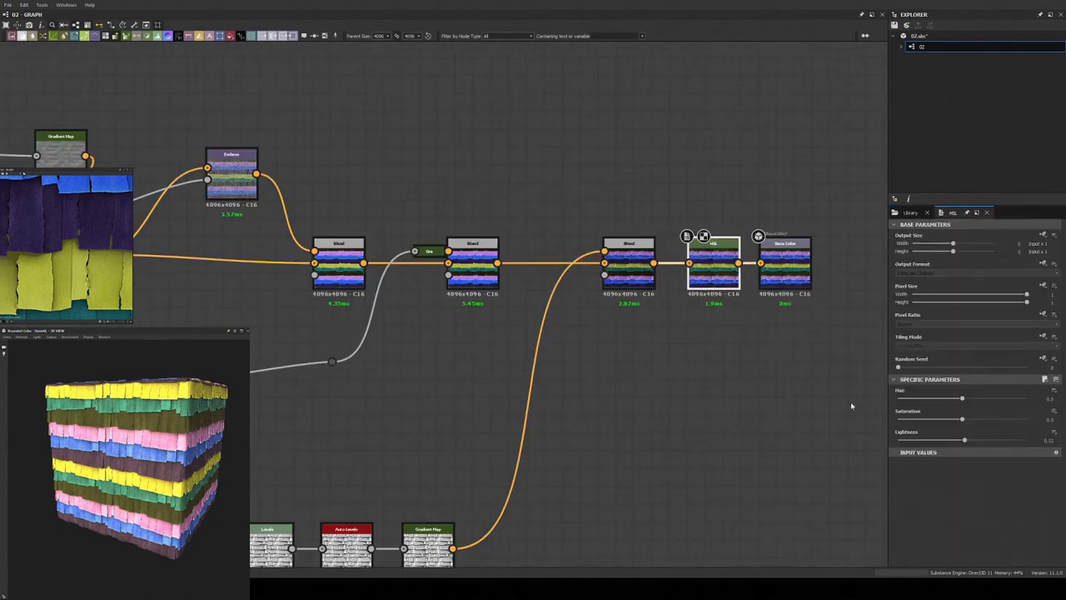
# - Try new Flood Fill to Random Color seeds for the row colours
pyautogui.moveTo(946, 420)
pyautogui.mouseDown()
pyautogui.moveTo(900, 420)
pyautogui.moveTo(946, 420)
pyautogui.mouseUp()
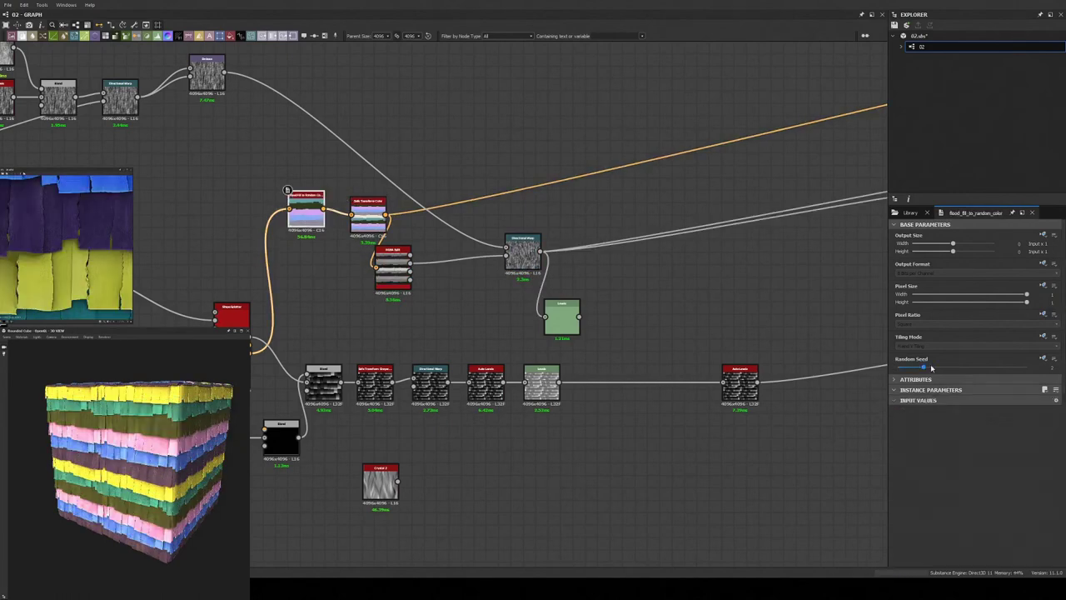
pyautogui.moveTo(931, 367)
pyautogui.mouseDown()
pyautogui.moveTo(897, 373)
pyautogui.moveTo(959, 367)
pyautogui.mouseUp()
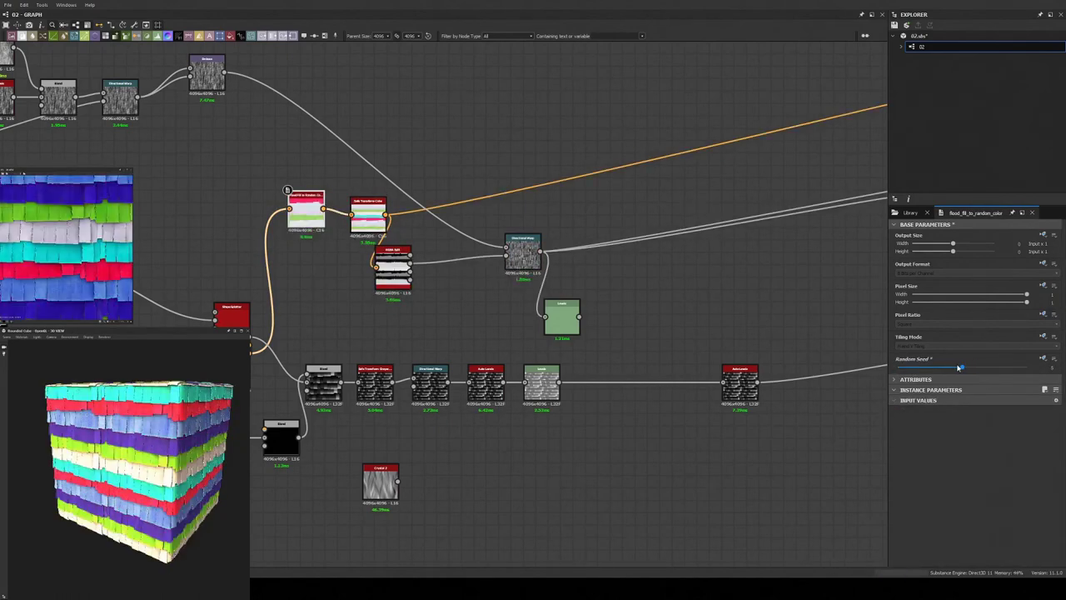
pyautogui.moveTo(959, 368); pyautogui.dragTo(1014, 368)
pyautogui.scroll(2, 326, 212)
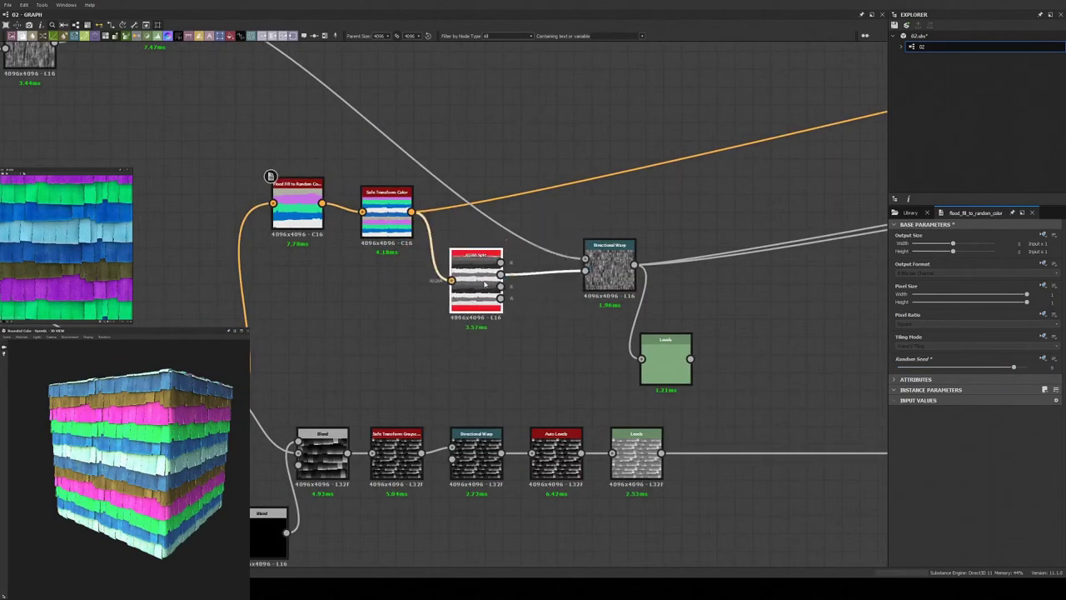
pyautogui.moveTo(485, 285); pyautogui.dragTo(358, 325, button='middle')
# - Add a Gradient Map after the RGBA Split, switch to the urban_exploring HDRI, and duplicate the map
pyautogui.click(401, 87)
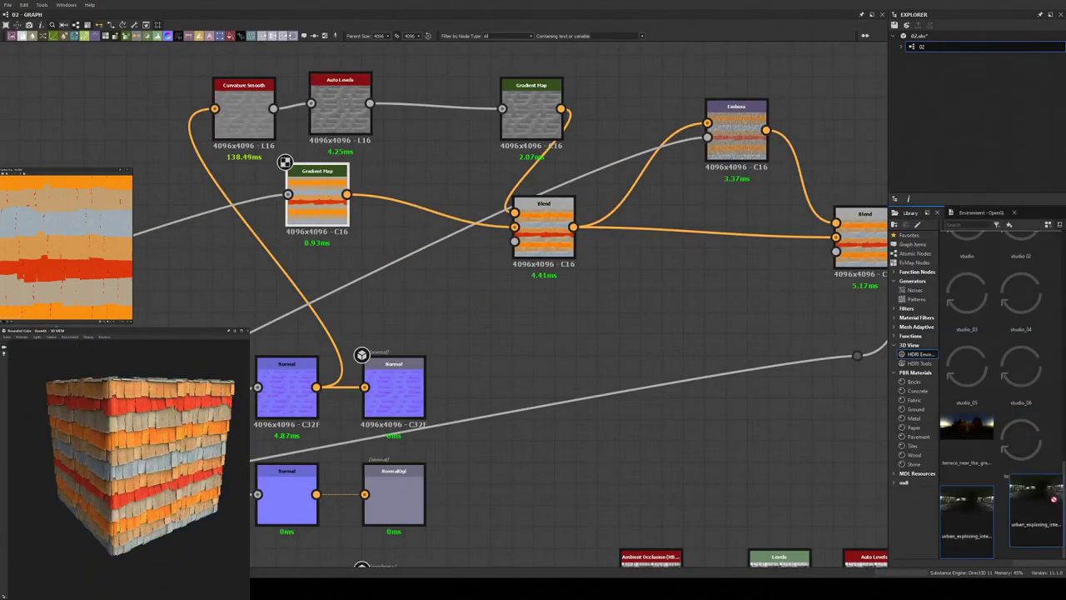
pyautogui.moveTo(1054, 498); pyautogui.dragTo(142, 458)
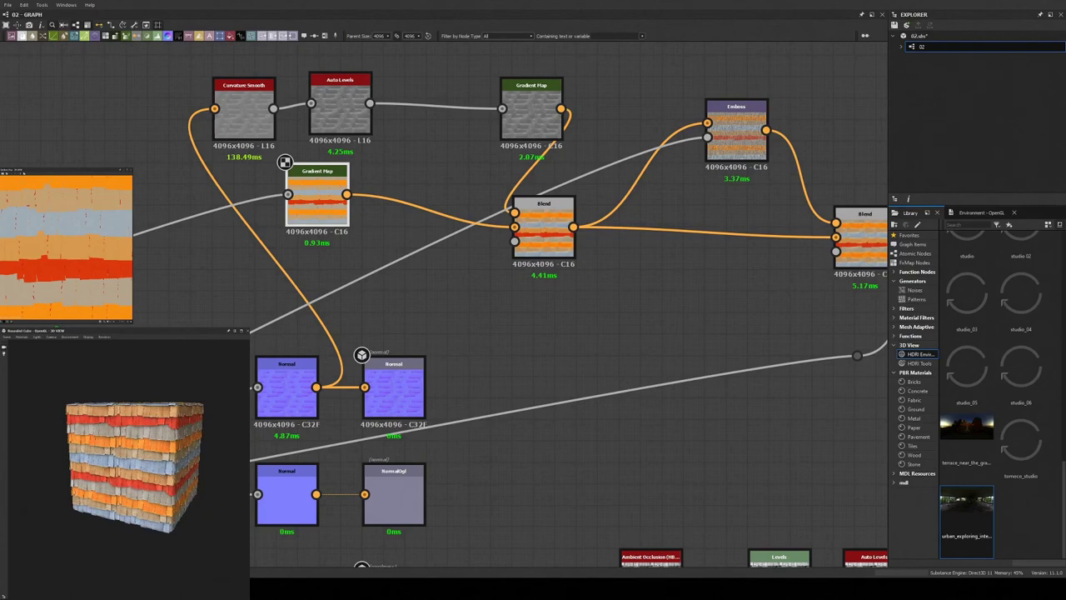
pyautogui.hotkey('ctrl', 'd')
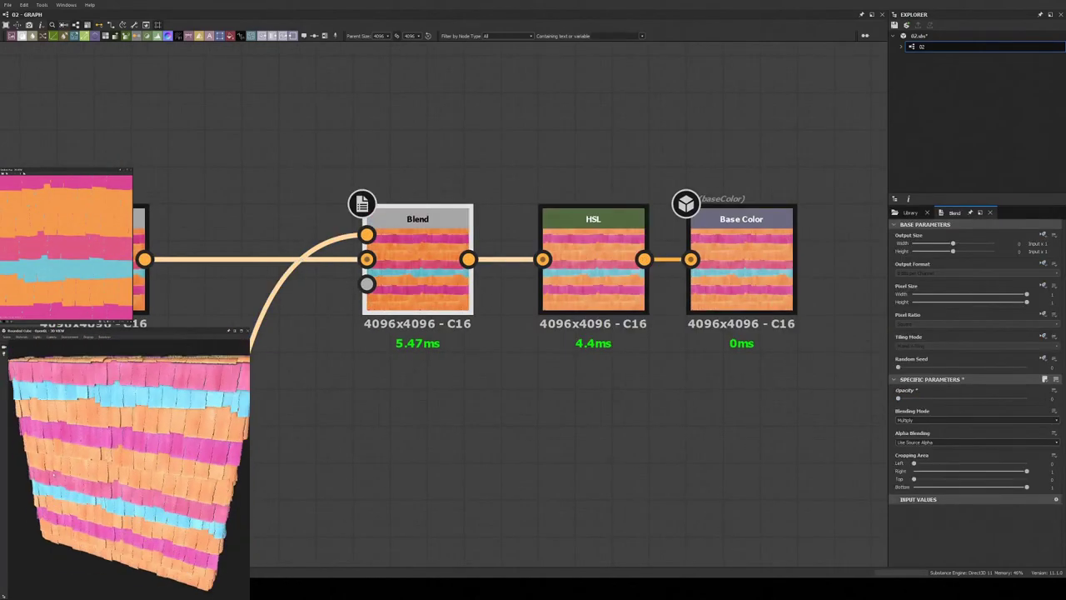
# - Set the Multiply Blend opacity to 0 and raise the Directional Warp intensity after the crystal Blend
pyautogui.moveTo(918, 400); pyautogui.dragTo(767, 399)
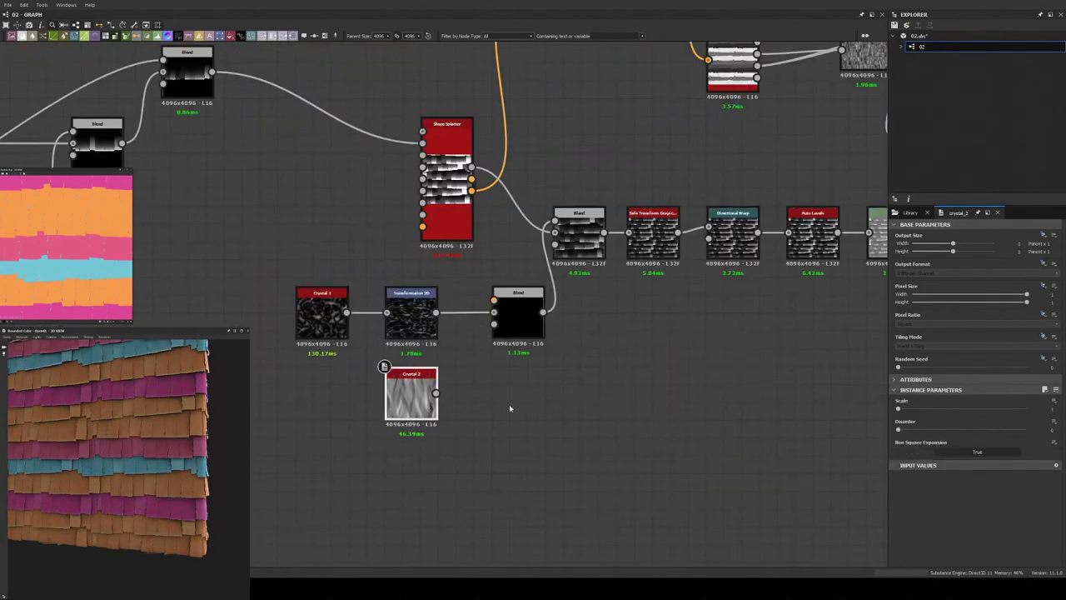
pyautogui.click(568, 209)
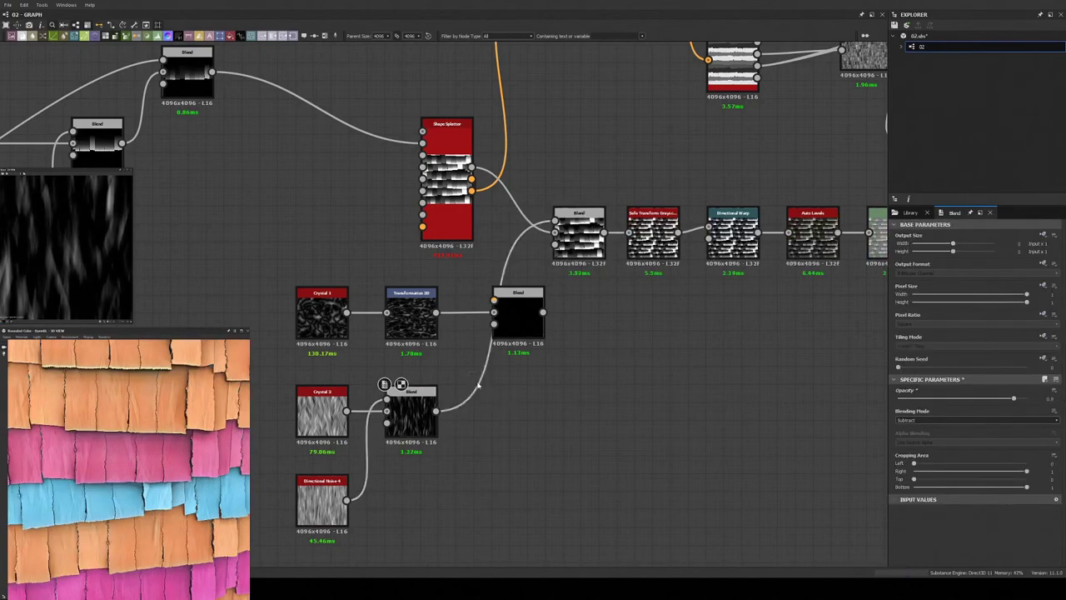
pyautogui.click(1046, 409)
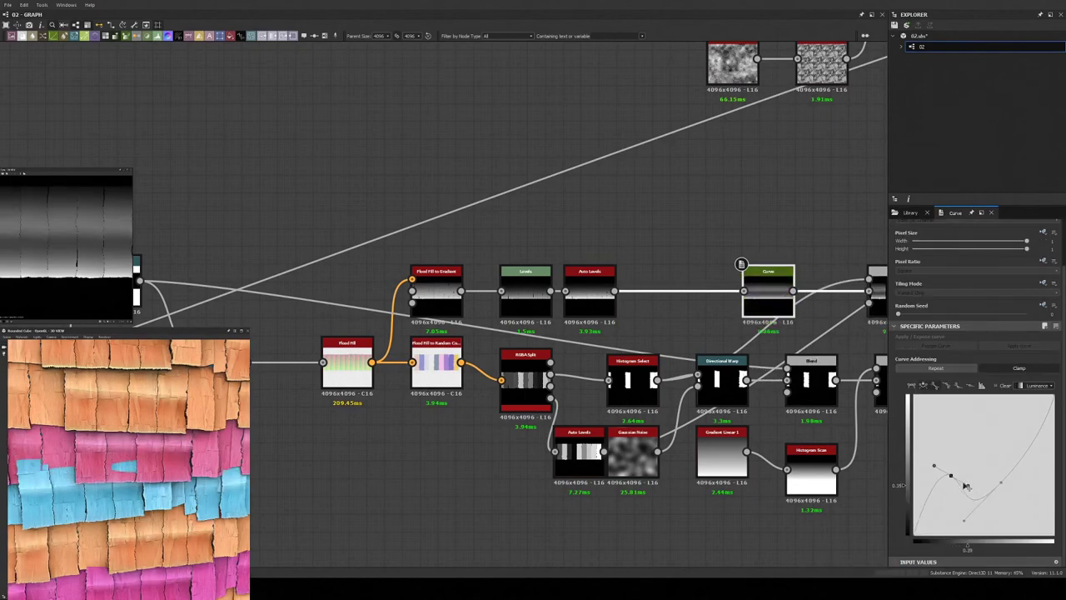
# - Reshape the mask Curve and delete the lower Directional Warp node
pyautogui.moveTo(967, 487); pyautogui.dragTo(966, 487)
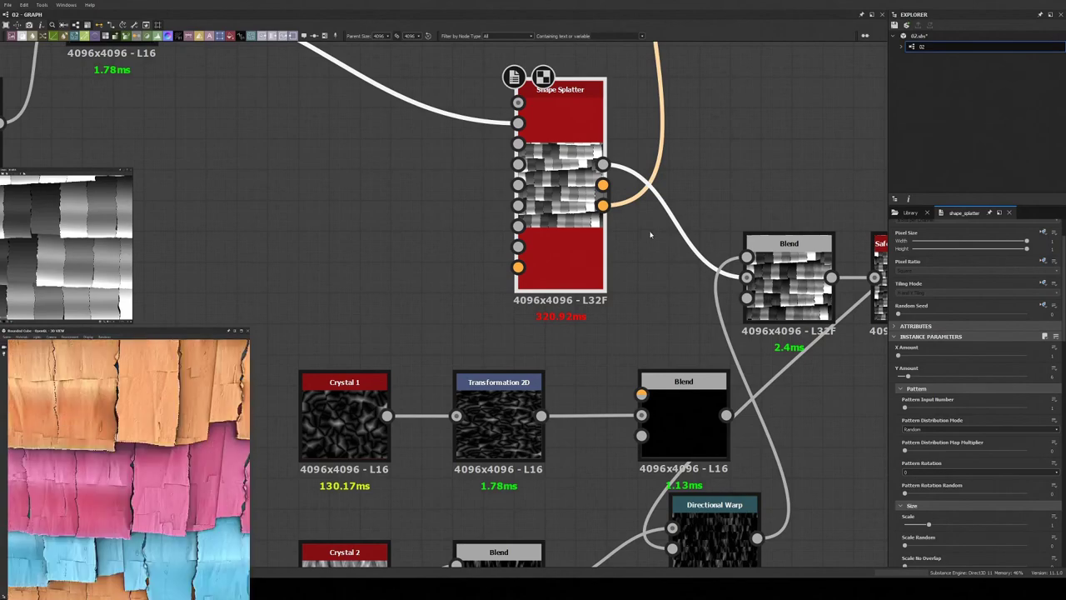
pyautogui.scroll(-5, 532, 299)
pyautogui.scroll(5, 525, 315)
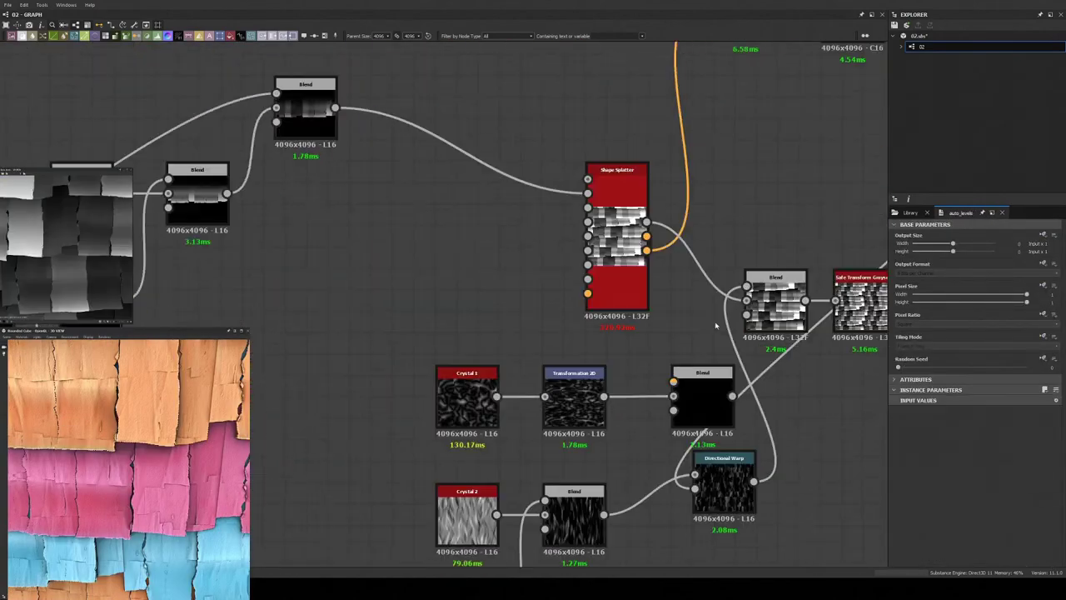
pyautogui.scroll(3, 620, 246)
pyautogui.moveTo(620, 246); pyautogui.dragTo(416, 278, button='middle')
pyautogui.click(518, 512)
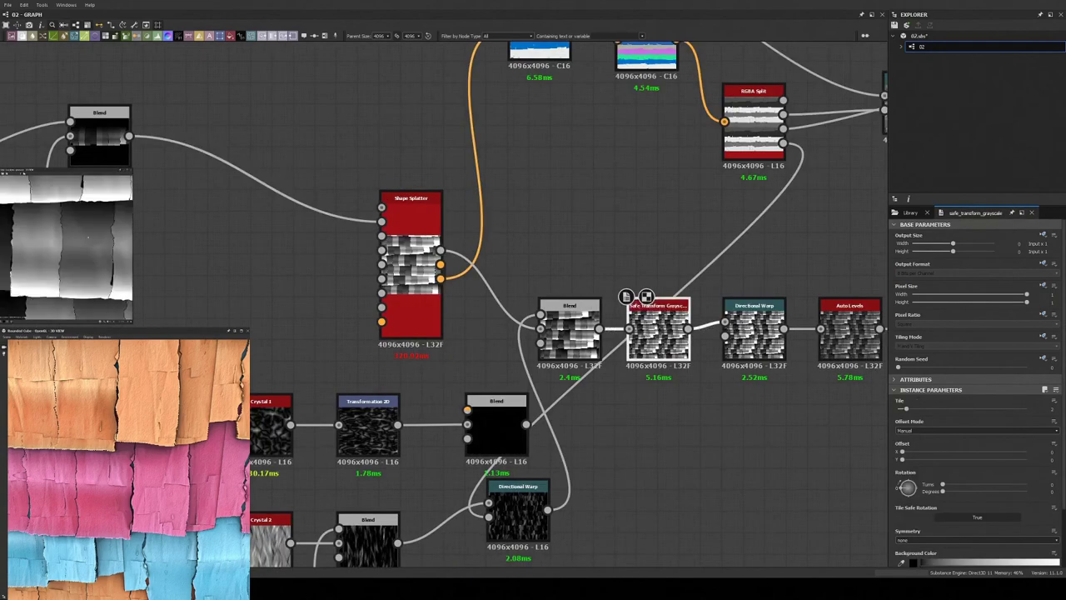
pyautogui.moveTo(518, 512); pyautogui.dragTo(546, 470, button='middle')
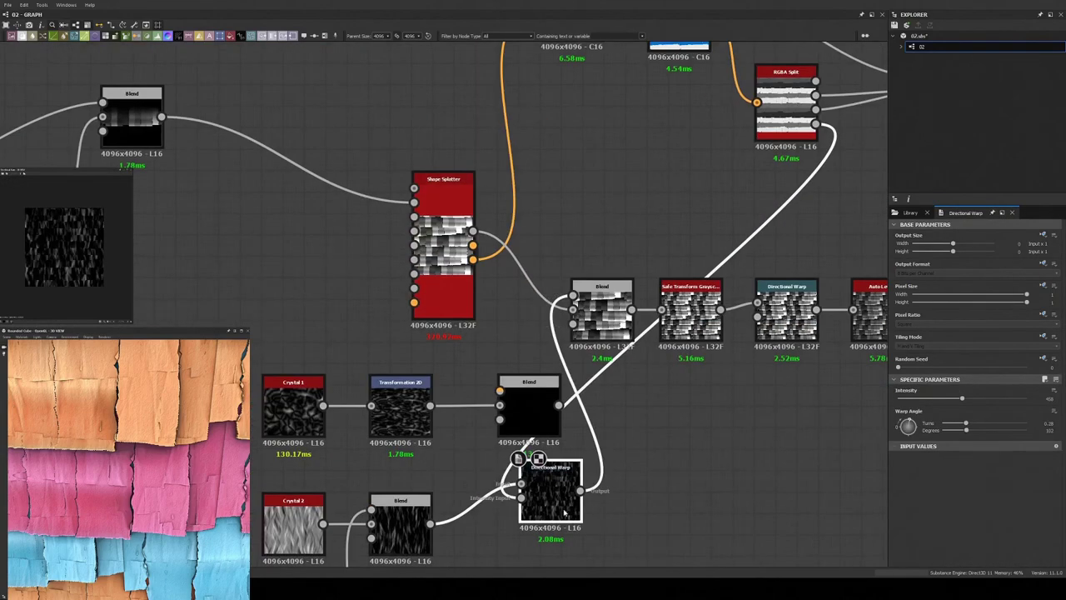
pyautogui.press('Delete')
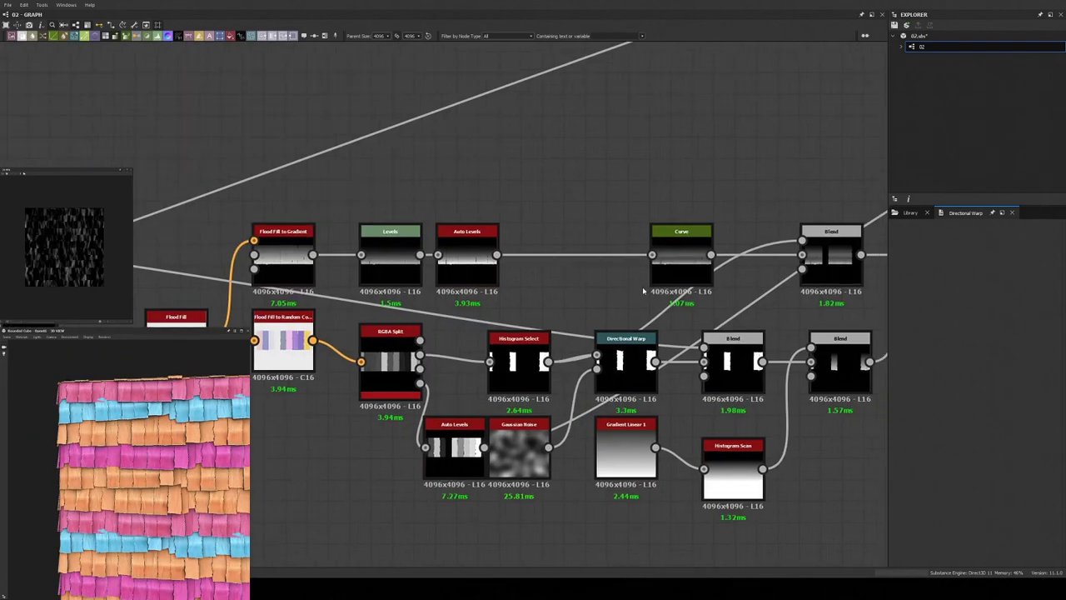
# - Undo, then restore the Directional Warp between Curve and Blend while checking the shingle edges
pyautogui.scroll(3, 503, 270)
pyautogui.scroll(-2, 503, 271)
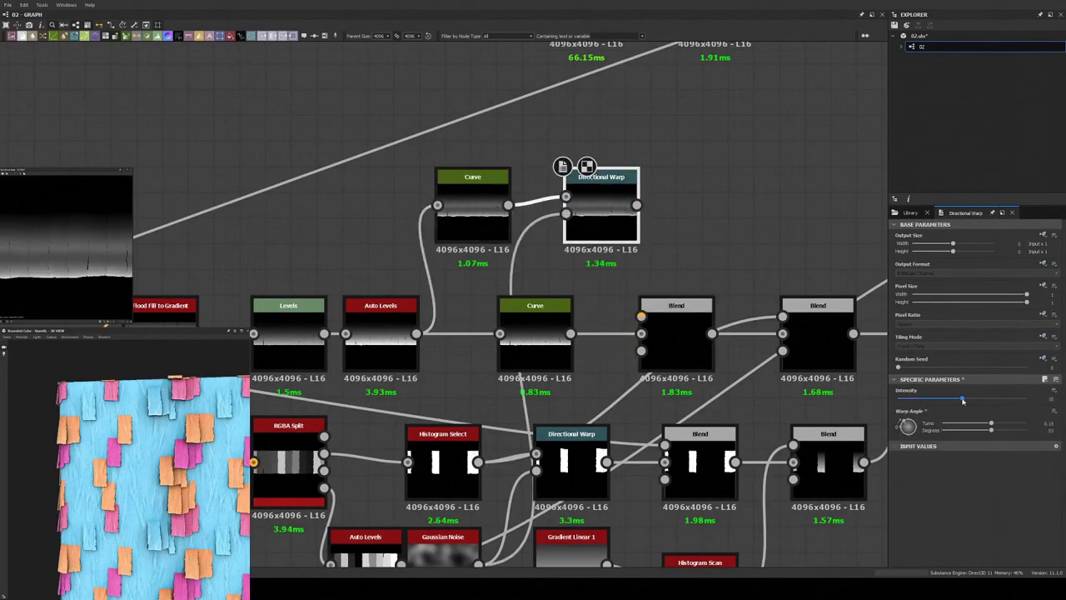
pyautogui.scroll(-1, 570, 432)
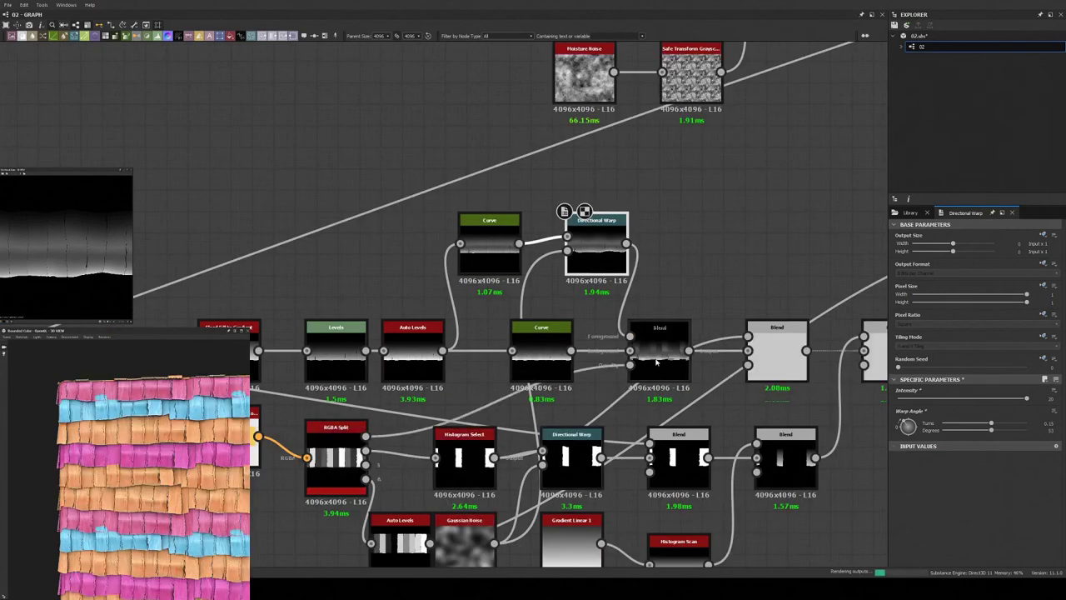
pyautogui.hotkey('ctrl', 'z')
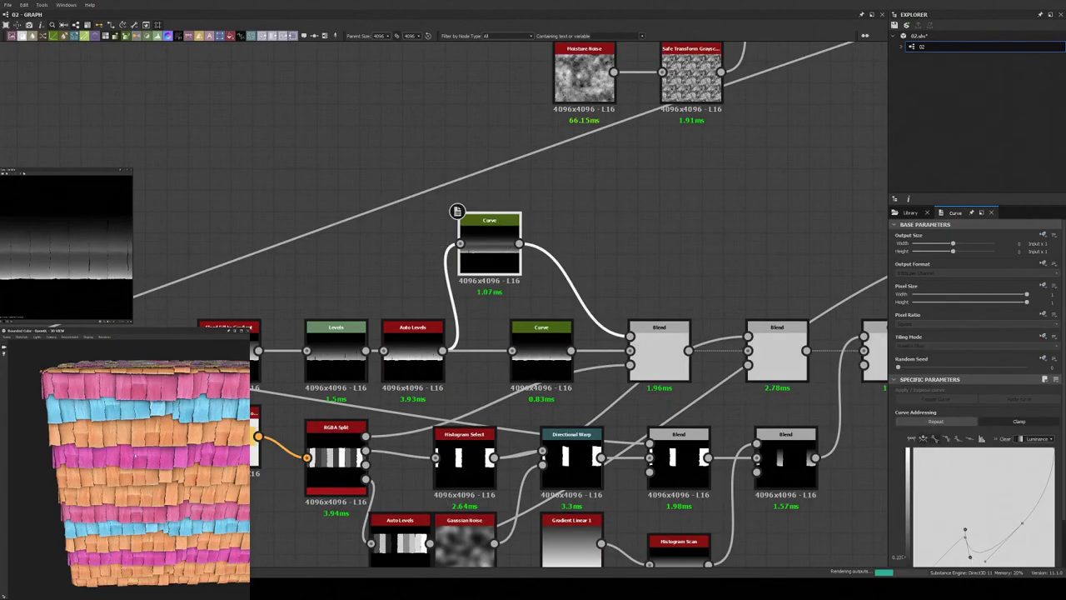
pyautogui.moveTo(142, 466); pyautogui.dragTo(125, 477)
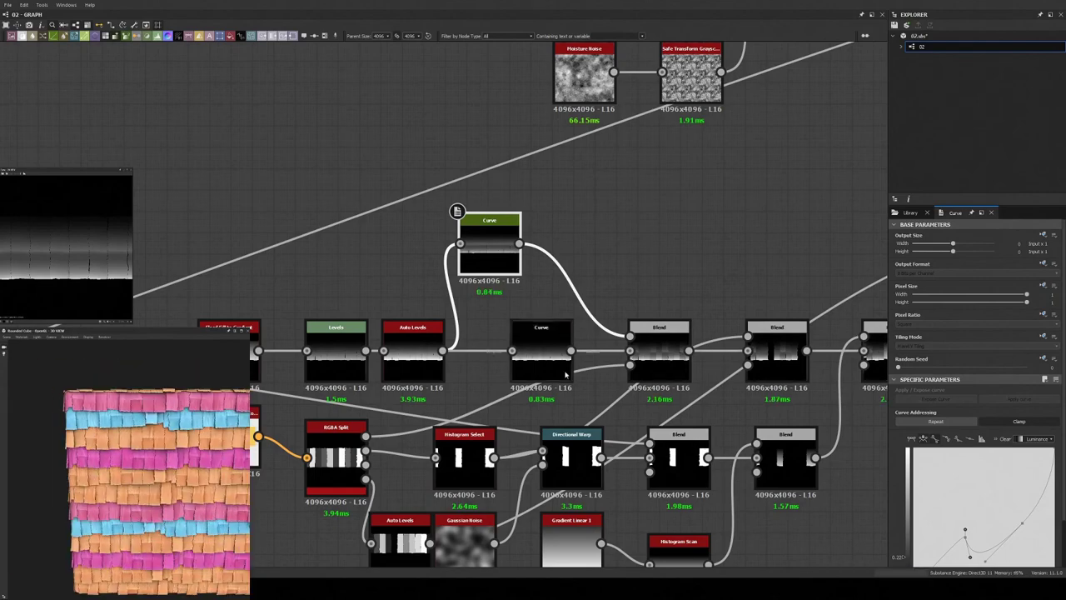
pyautogui.scroll(2, 700, 328)
pyautogui.hotkey('ctrl', 'y')
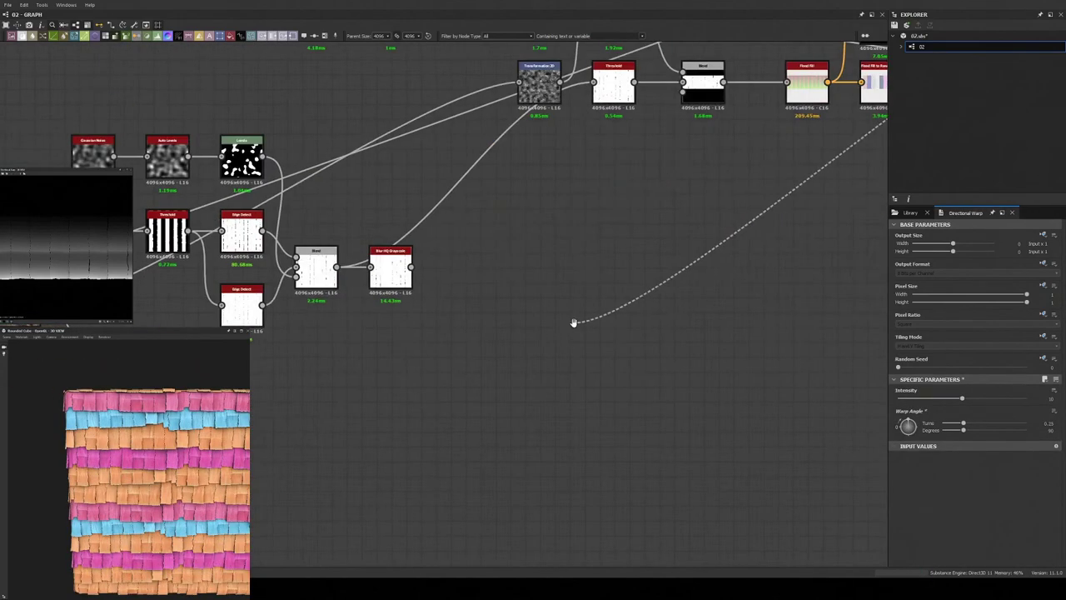
# - Wire Crystal 1 into the Directional Warp intensity input and enlarge its cell scale
pyautogui.moveTo(573, 322); pyautogui.dragTo(254, 415)
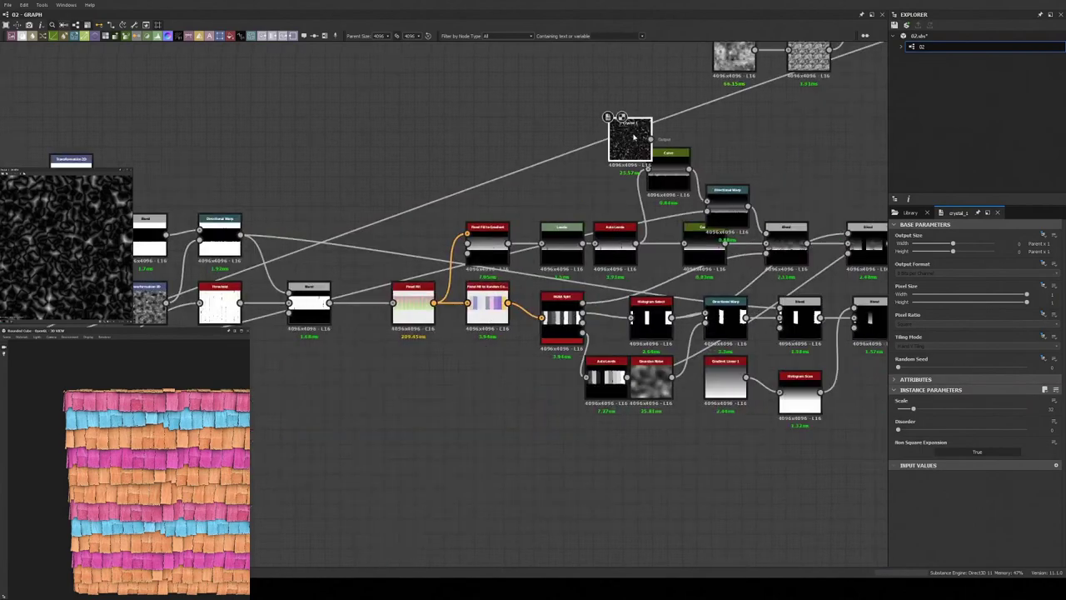
pyautogui.click(567, 215)
pyautogui.scroll(3, 151, 449)
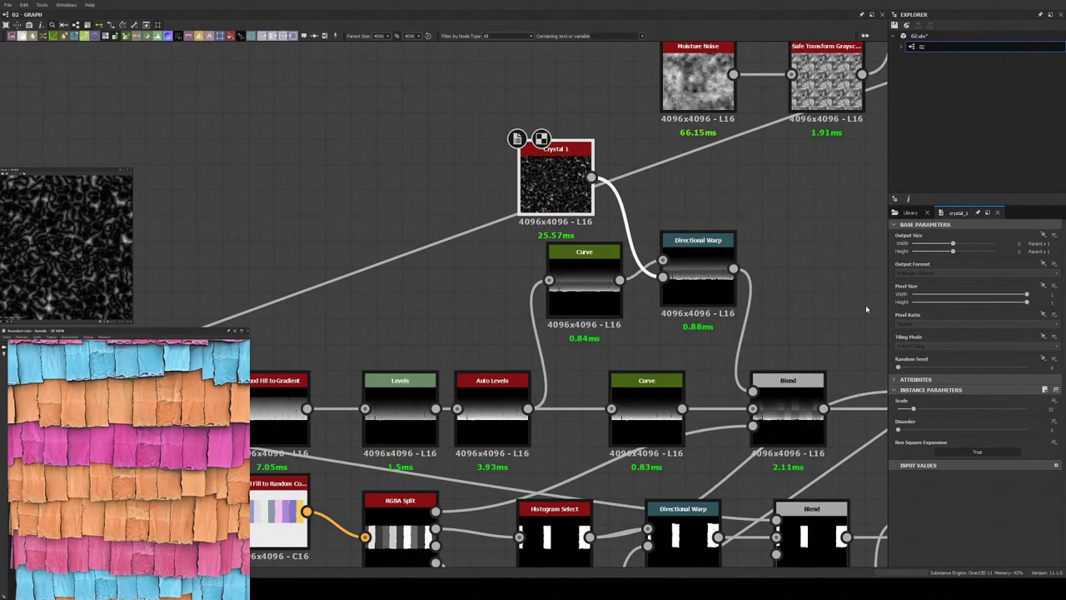
pyautogui.press('Return')
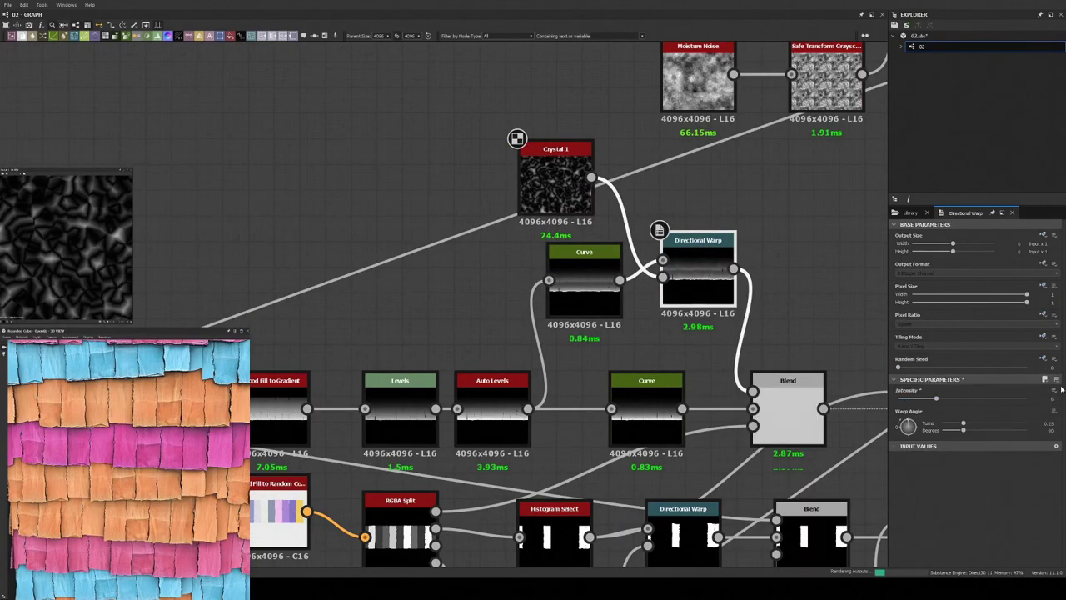
pyautogui.scroll(-3, 125, 467)
pyautogui.moveTo(100, 466); pyautogui.dragTo(127, 481)
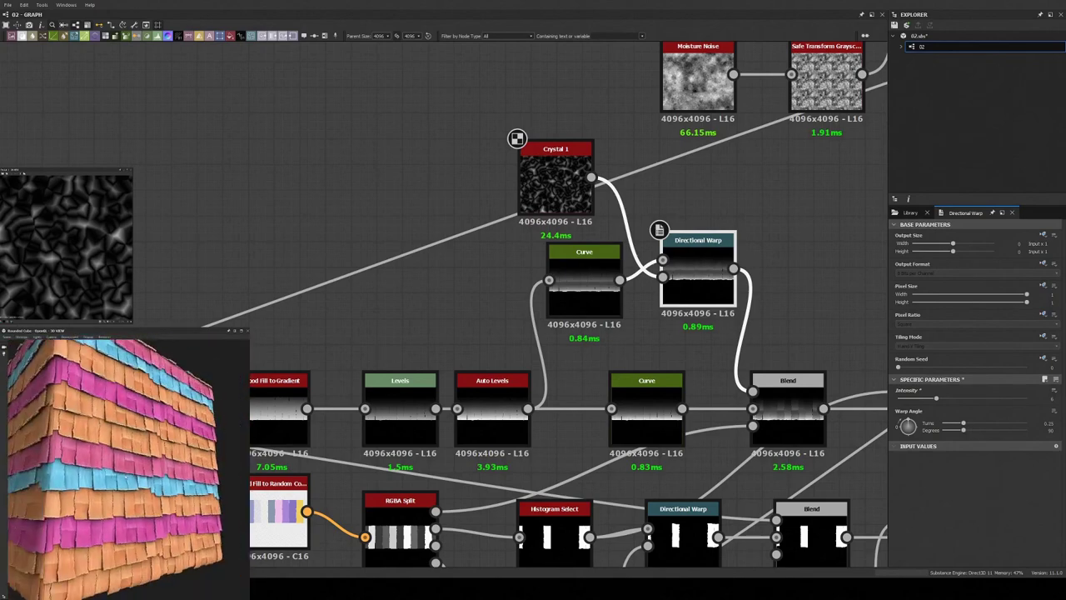
pyautogui.scroll(-3, 125, 466)
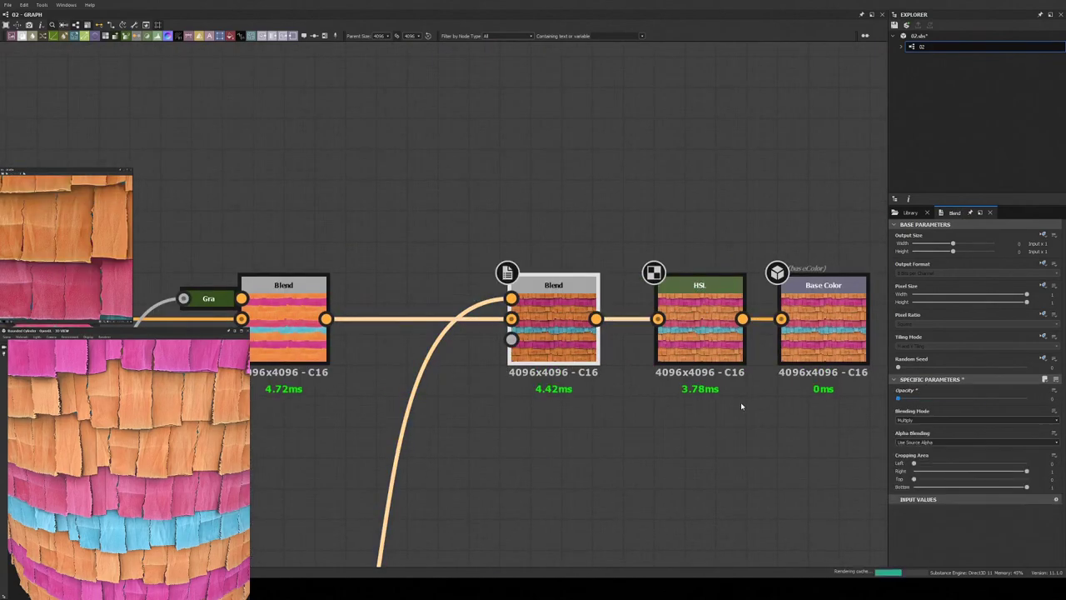
# - Raise the Multiply Blend opacity to about 0.5 and enlarge the 3D View to the left half
pyautogui.moveTo(898, 398); pyautogui.dragTo(962, 398)
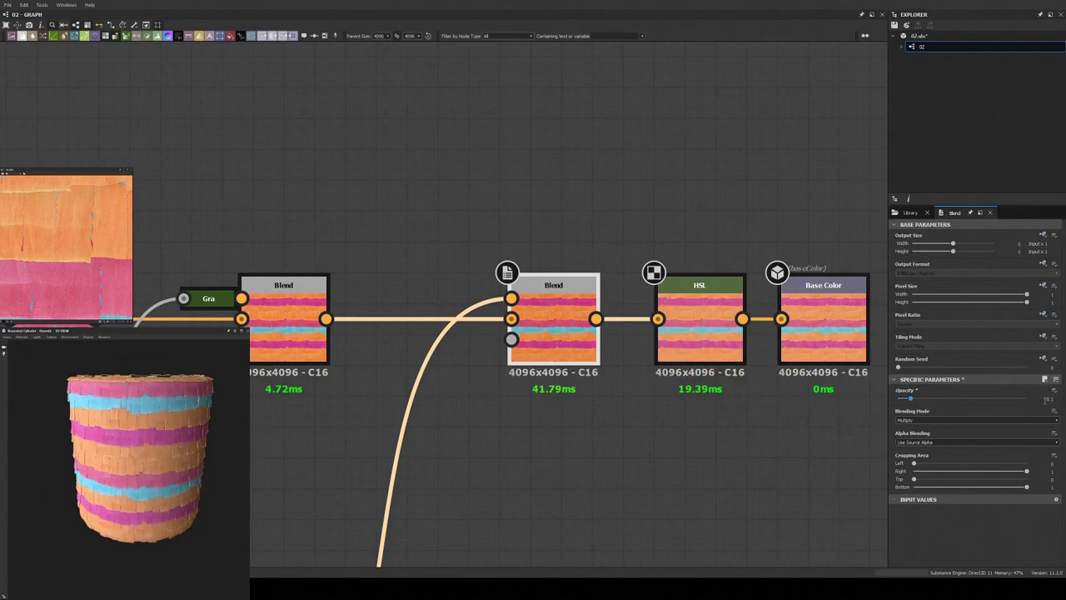
pyautogui.scroll(5, 167, 497)
pyautogui.scroll(-3, 167, 497)
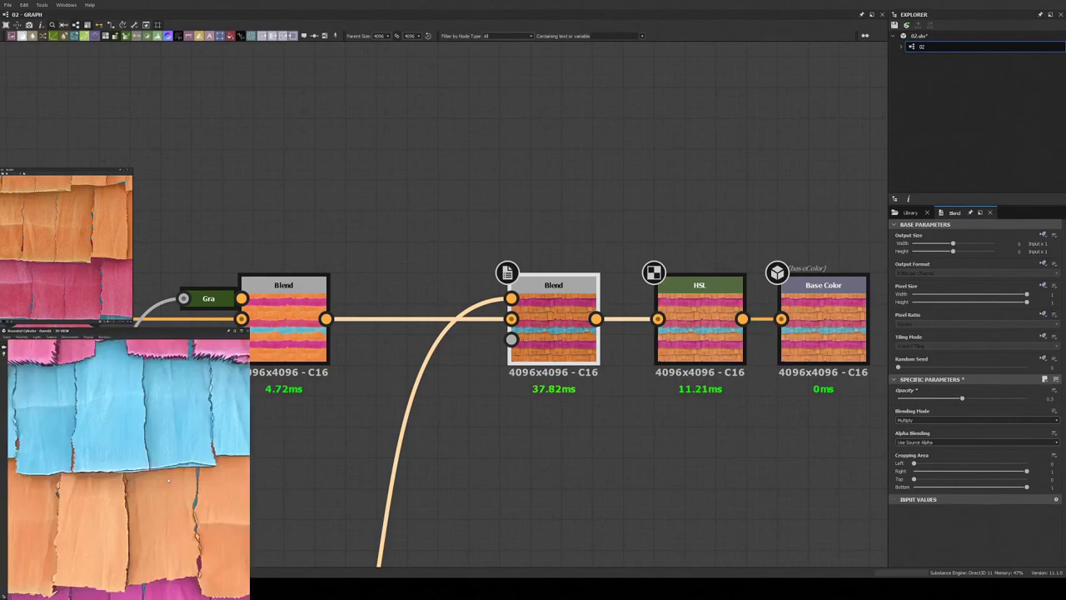
pyautogui.scroll(-3, 158, 499)
pyautogui.scroll(-2, 133, 491)
pyautogui.scroll(-2, 114, 483)
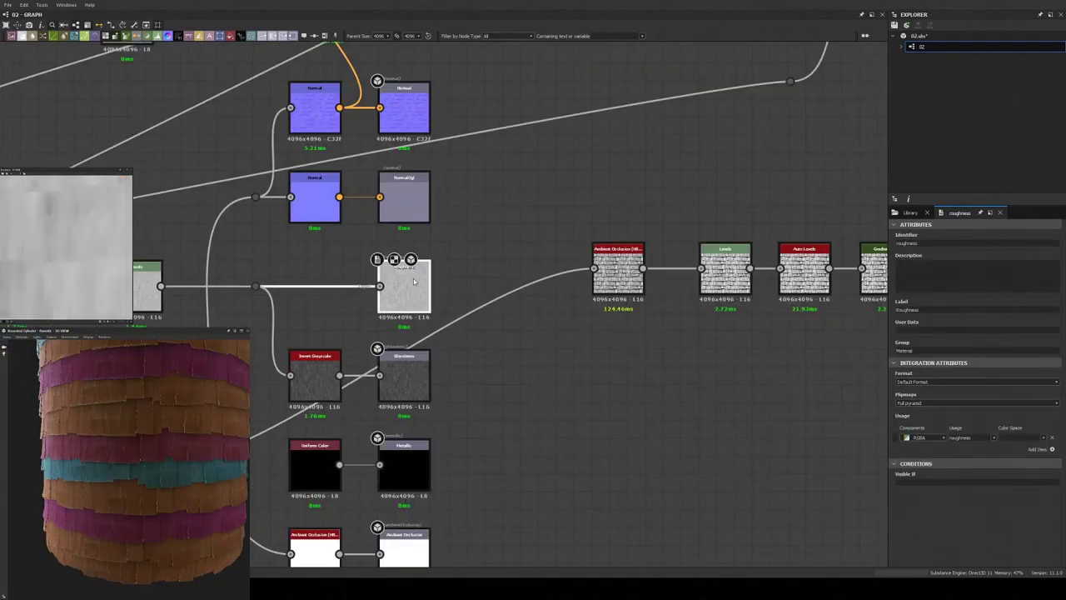
pyautogui.scroll(-3, 621, 312)
pyautogui.scroll(3, 621, 312)
pyautogui.scroll(1, 622, 312)
pyautogui.scroll(-3, 621, 312)
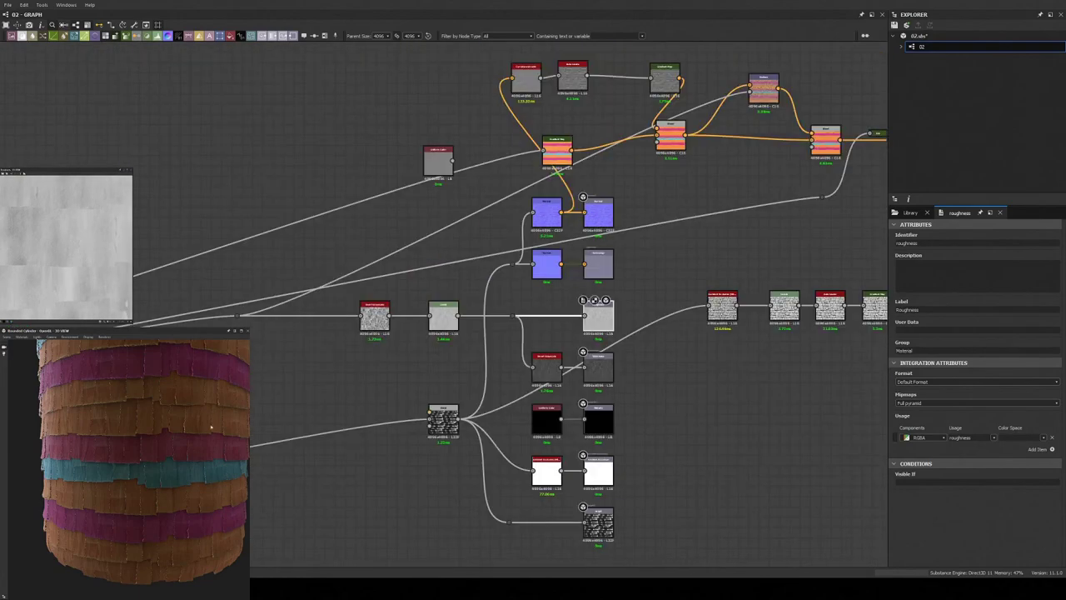
pyautogui.scroll(-3, 141, 458)
pyautogui.moveTo(125, 331); pyautogui.dragTo(274, 12)
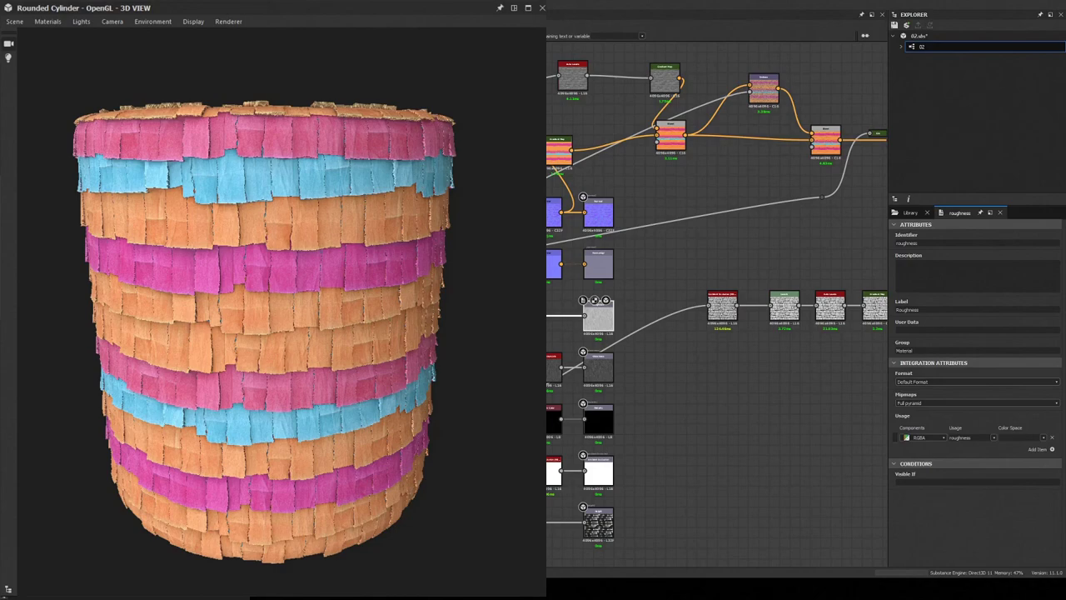
# - Try several Library HDRI environments on the 3D View, ending on soft studio lighting
pyautogui.click(910, 212)
pyautogui.moveTo(1019, 379); pyautogui.dragTo(276, 270)
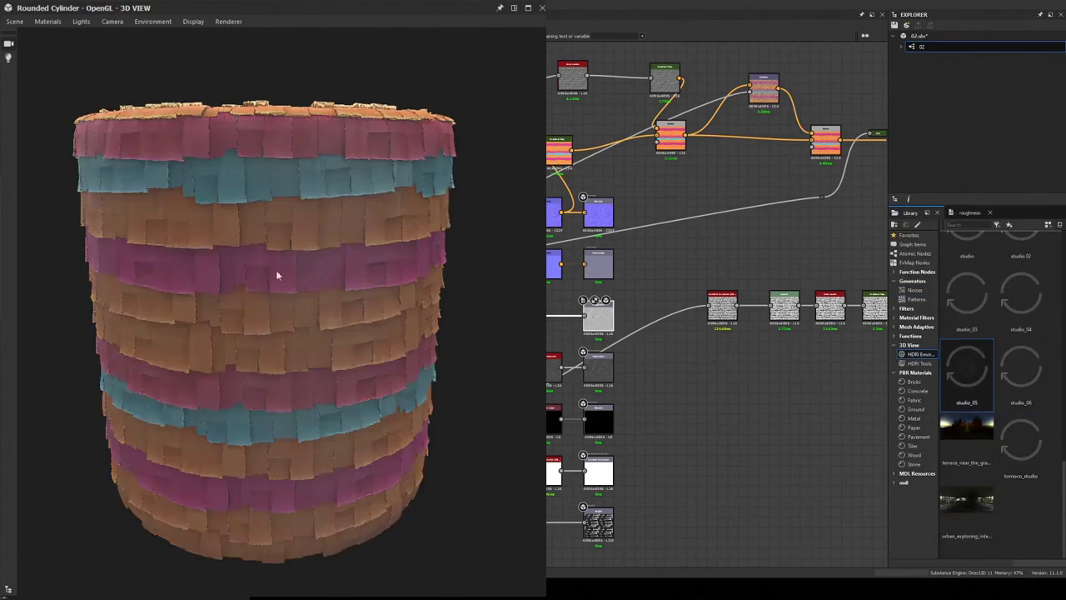
pyautogui.scroll(5, 991, 375)
pyautogui.moveTo(1021, 466); pyautogui.dragTo(208, 345)
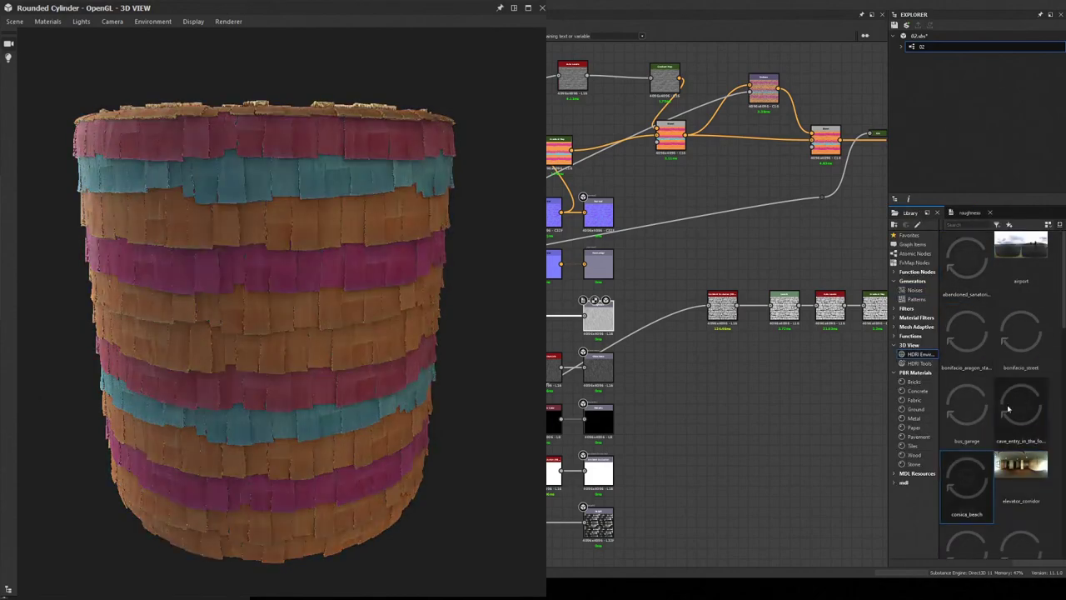
pyautogui.scroll(-3, 991, 375)
pyautogui.moveTo(966, 466); pyautogui.dragTo(172, 283)
pyautogui.scroll(-5, 959, 504)
pyautogui.moveTo(959, 505); pyautogui.dragTo(257, 368)
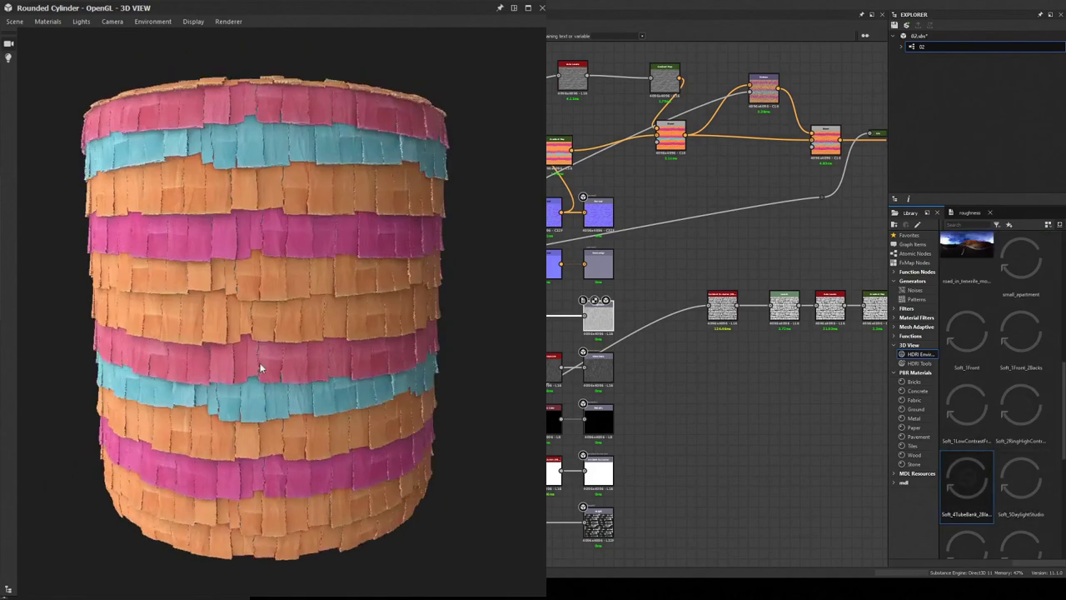
# - Switch the preview mesh from sphere to torus and orbit it edge-on
pyautogui.click(14, 21)
pyautogui.click(65, 187)
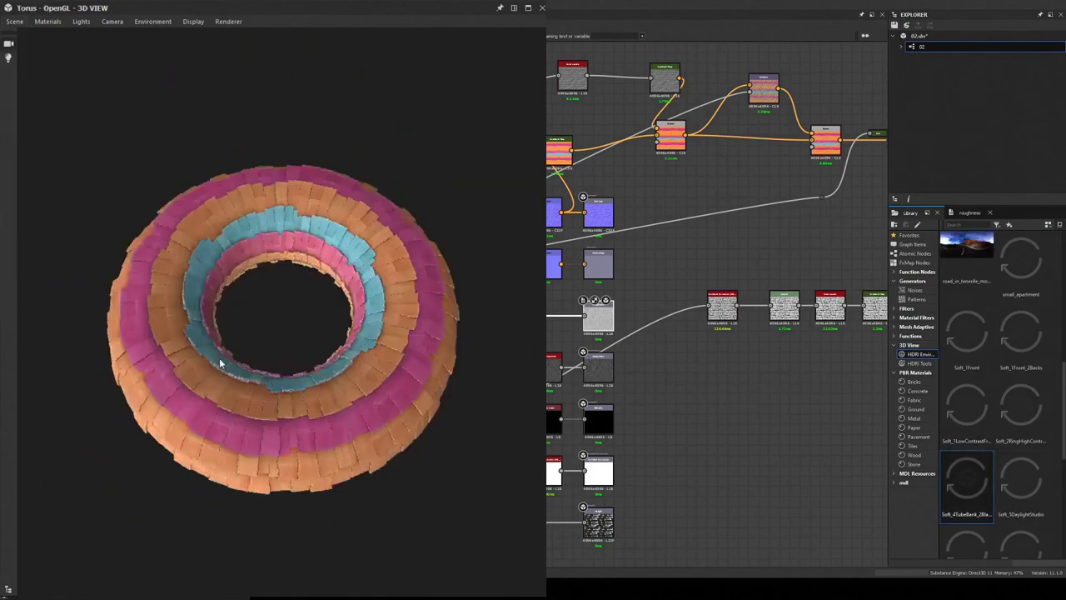
pyautogui.click(48, 21)
pyautogui.moveTo(236, 308); pyautogui.dragTo(399, 364)
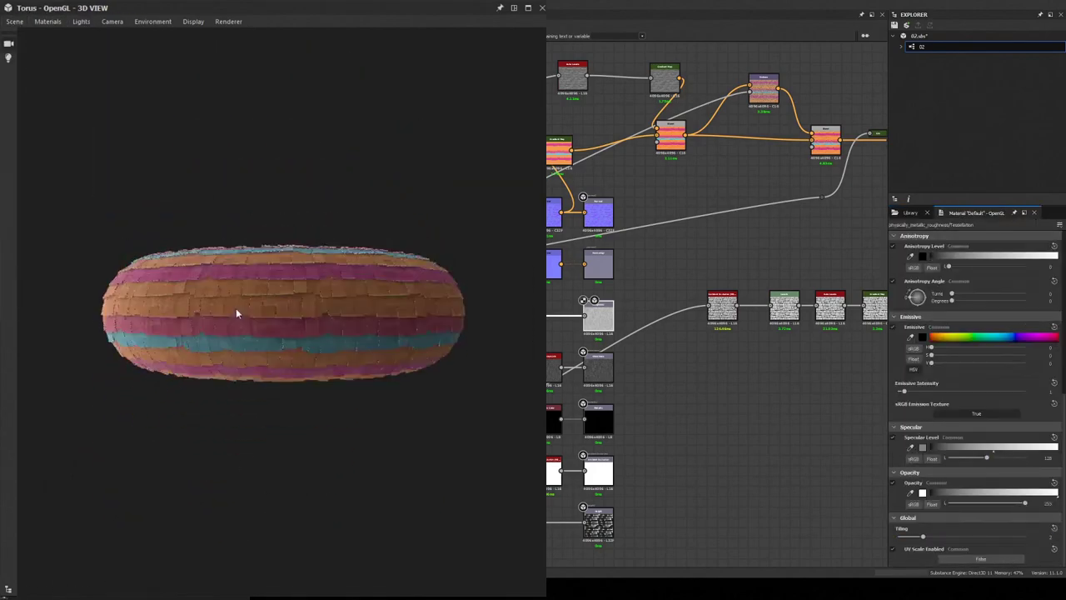
# - Show the material on the Mat Ball and lower Tiling so shingles look larger
pyautogui.click(14, 21)
pyautogui.click(66, 216)
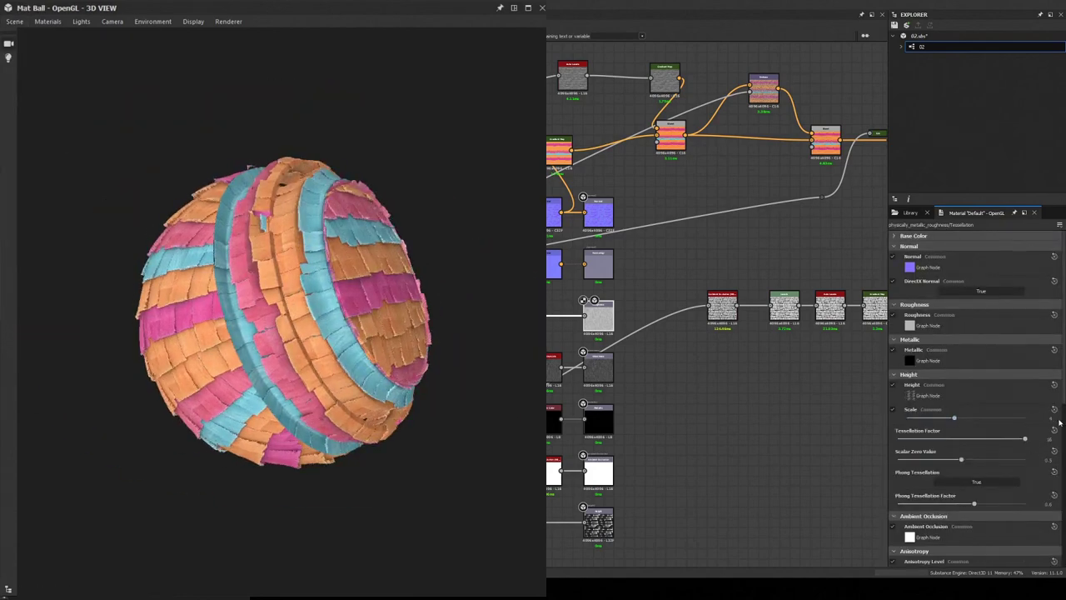
pyautogui.scroll(-5, 999, 466)
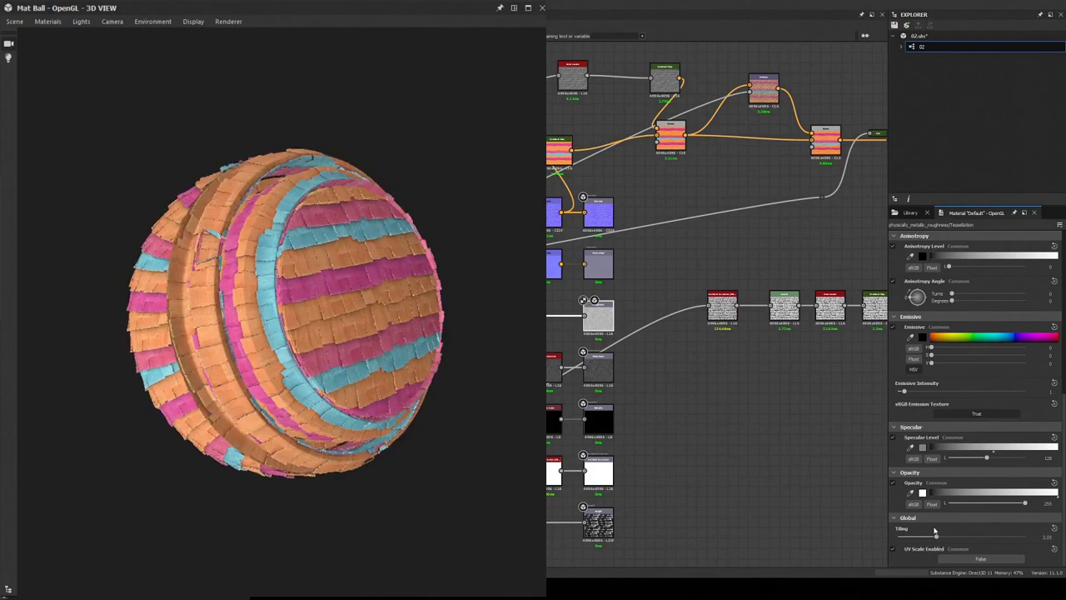
pyautogui.moveTo(934, 532); pyautogui.dragTo(923, 536)
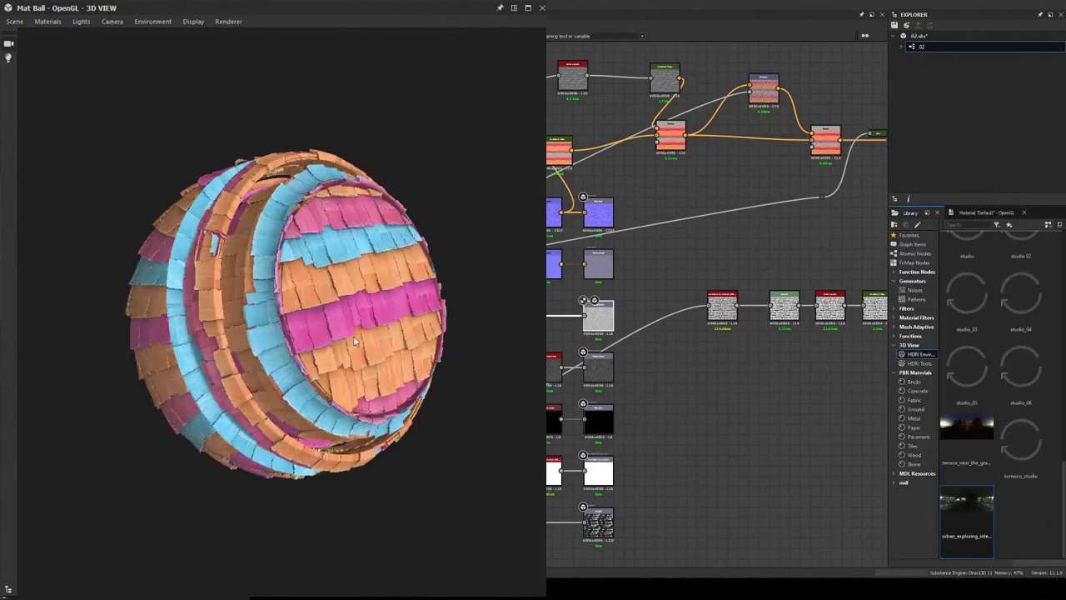